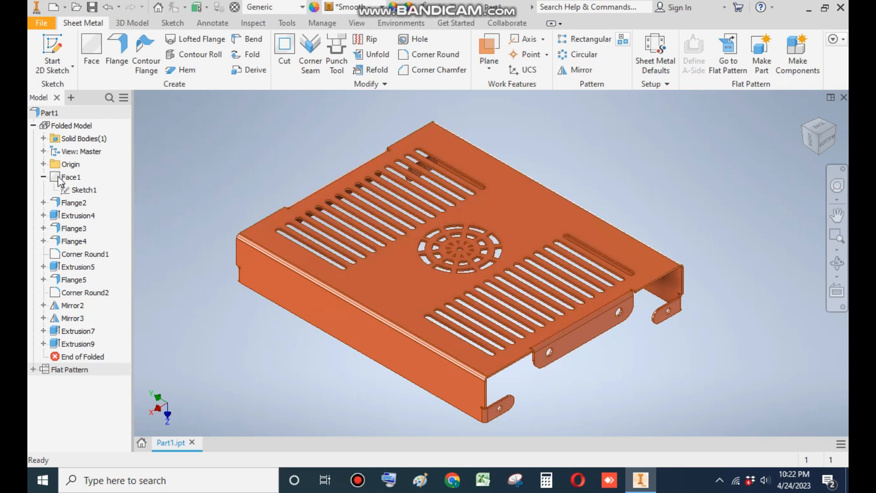
# Step: Review the features of the finished sheet metal cover, including Face1, Flange2, Extrusion4, Corner Round1 and Mirror2
pyautogui.click(43, 177)
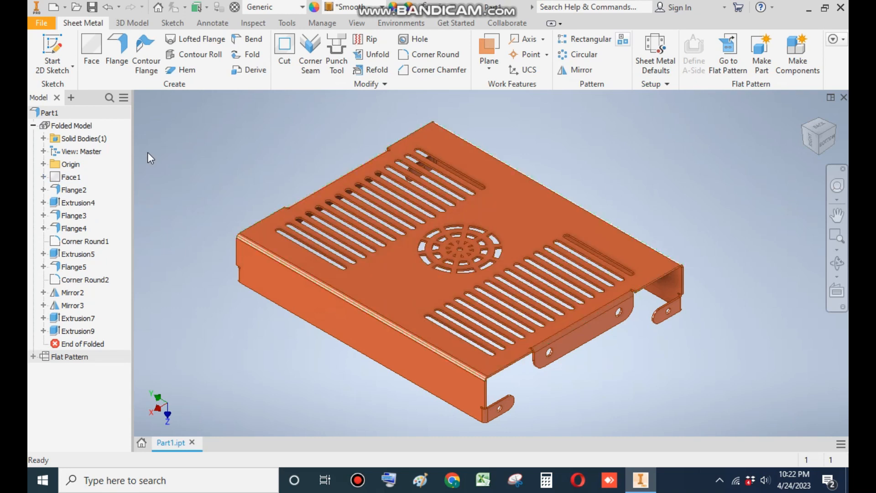
pyautogui.click(73, 179)
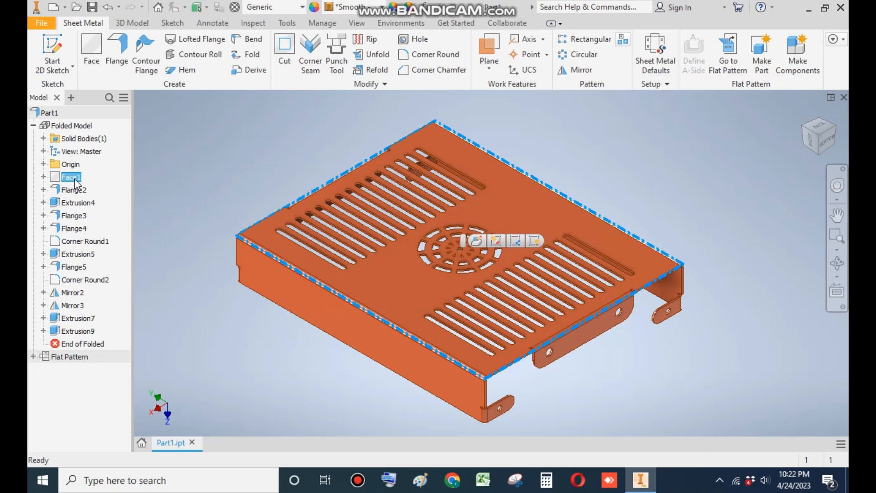
pyautogui.click(74, 190)
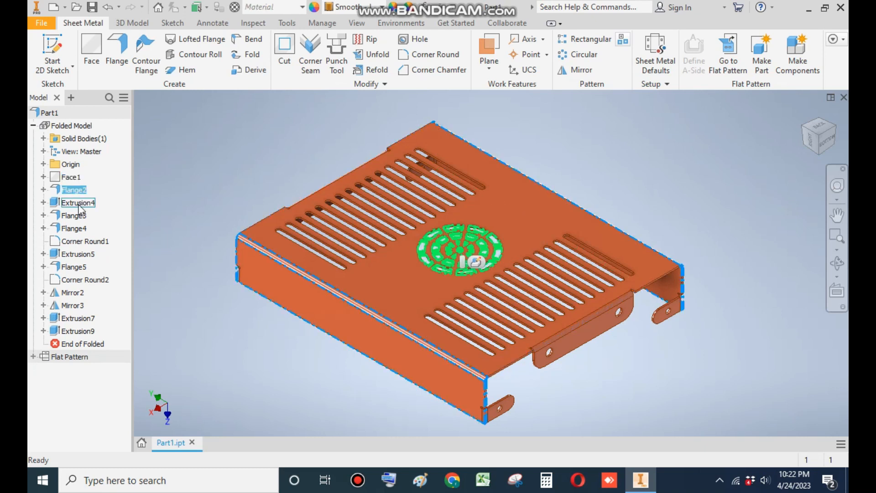
pyautogui.click(78, 203)
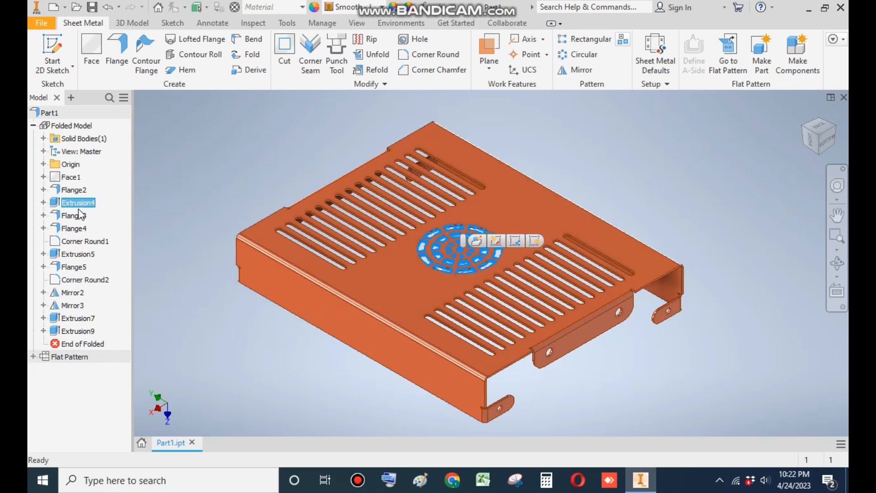
pyautogui.click(85, 242)
pyautogui.click(166, 273)
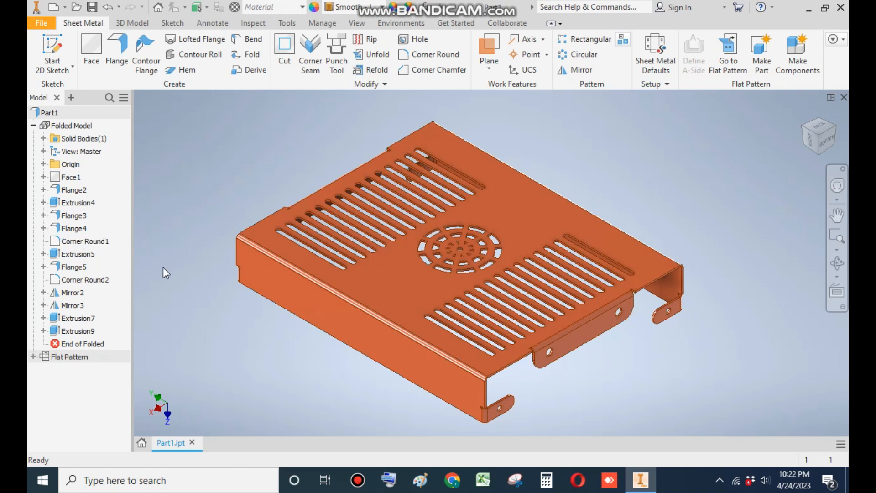
pyautogui.click(73, 292)
pyautogui.click(197, 253)
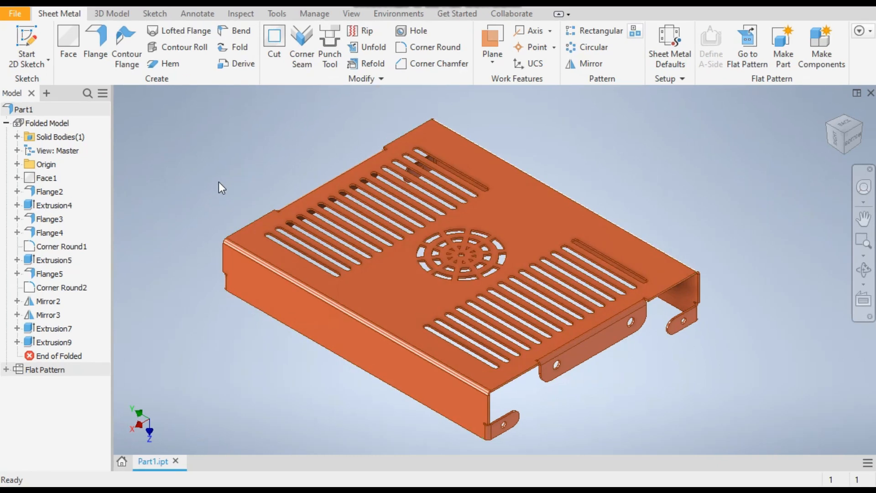
# Step: Create a new part from the metric Sheet Metal (mm).ipt template
pyautogui.click(17, 10)
pyautogui.click(51, 62)
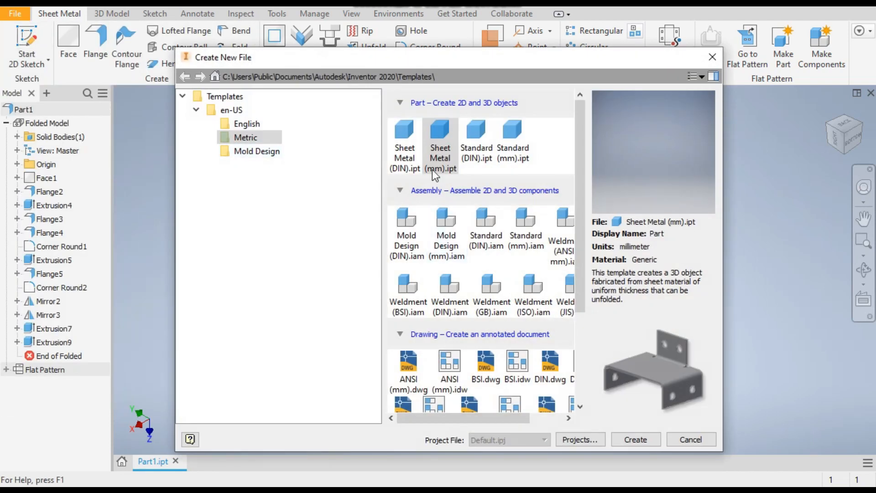
pyautogui.doubleClick(442, 129)
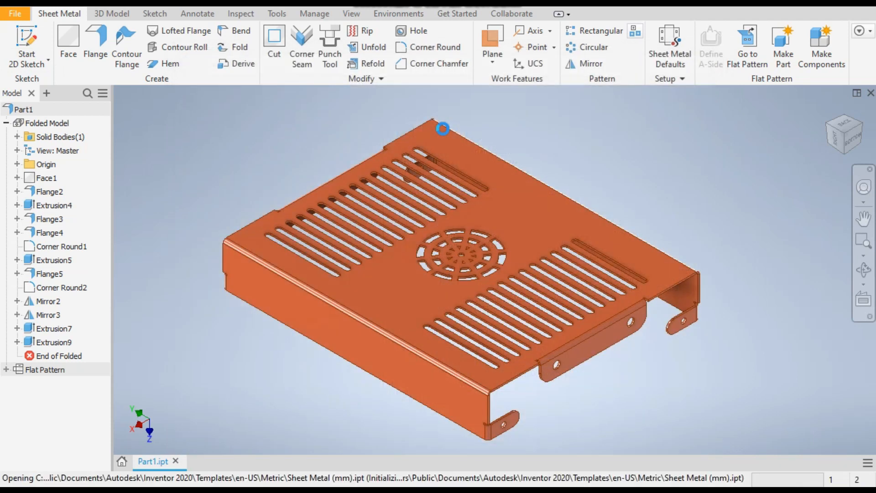
# Step: Sketch a two-point center rectangle 250 mm wide and 200 mm high, centered on the origin of the horizontal XZ plane
pyautogui.click(30, 38)
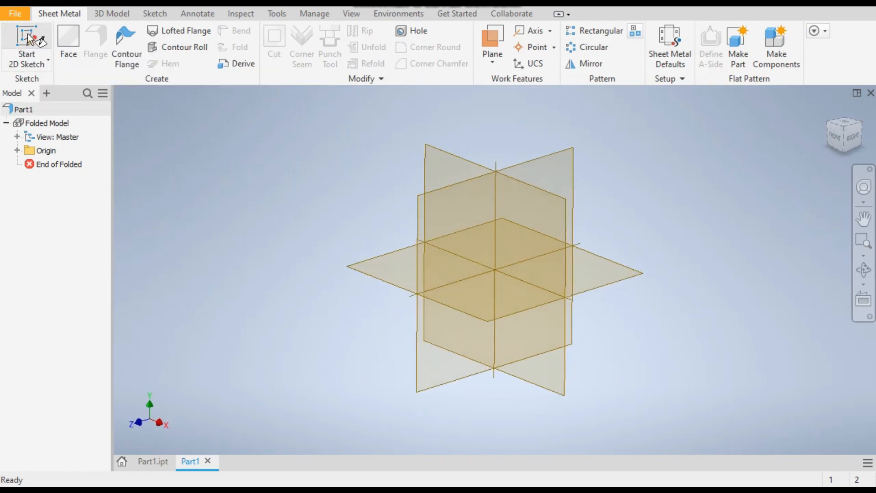
pyautogui.click(364, 266)
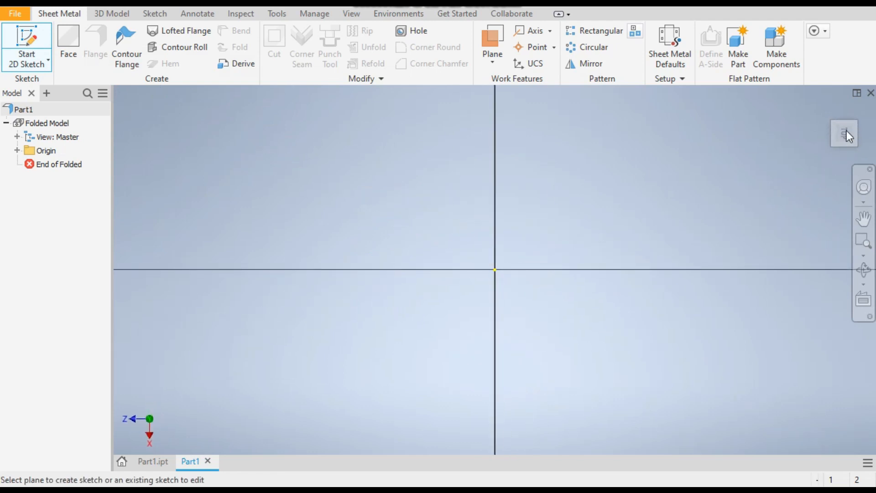
pyautogui.click(862, 112)
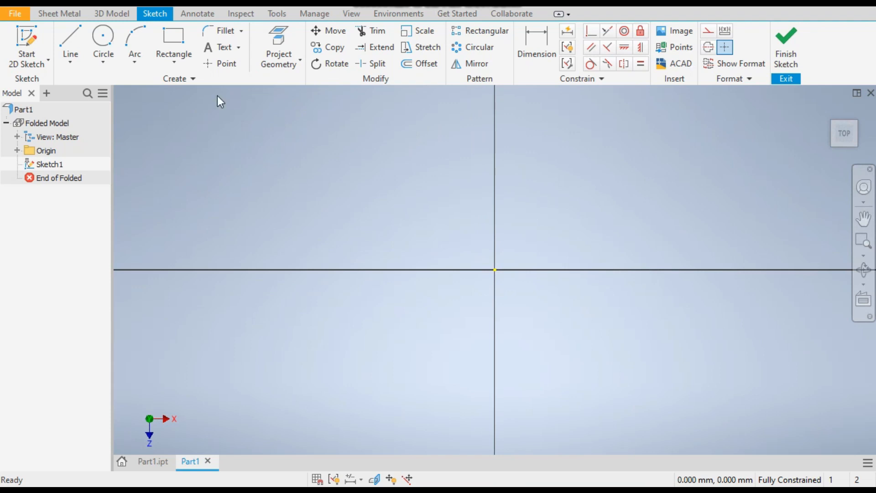
pyautogui.click(173, 63)
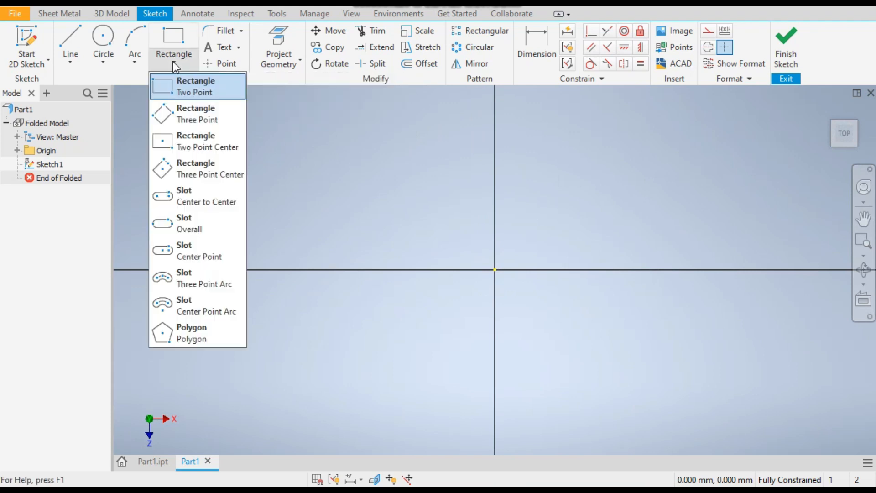
pyautogui.click(188, 143)
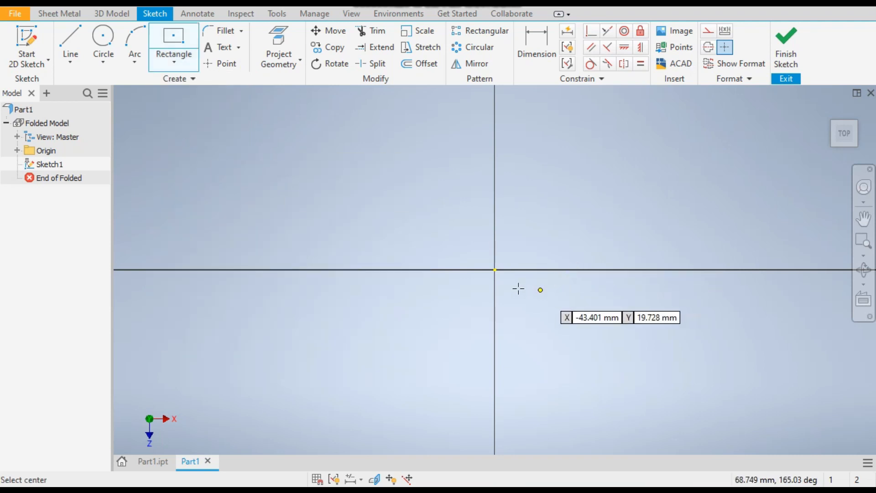
pyautogui.click(495, 269)
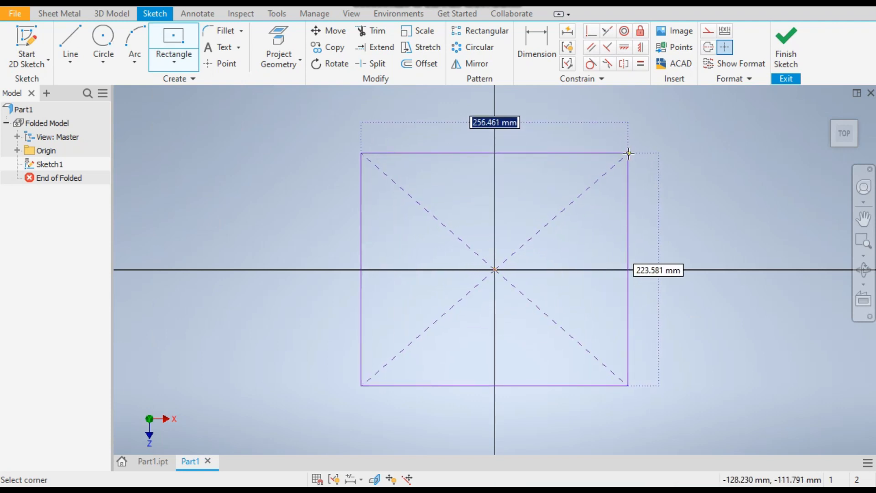
pyautogui.write('250')
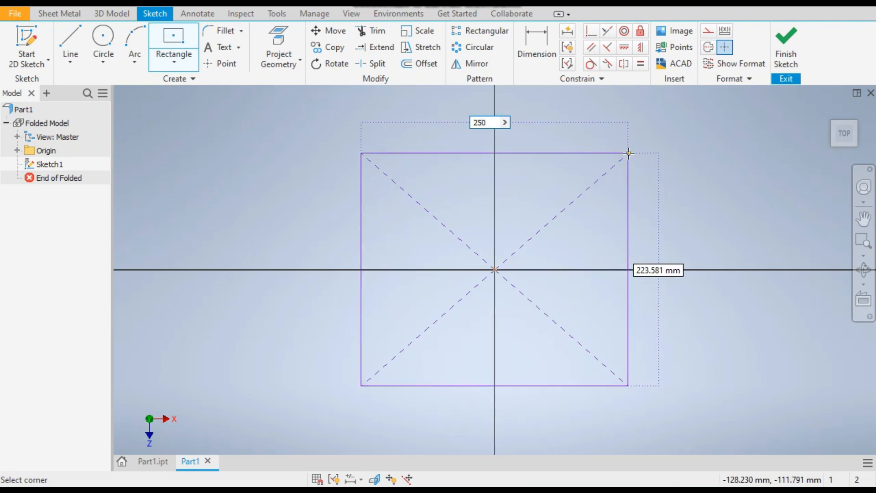
pyautogui.press('Tab')
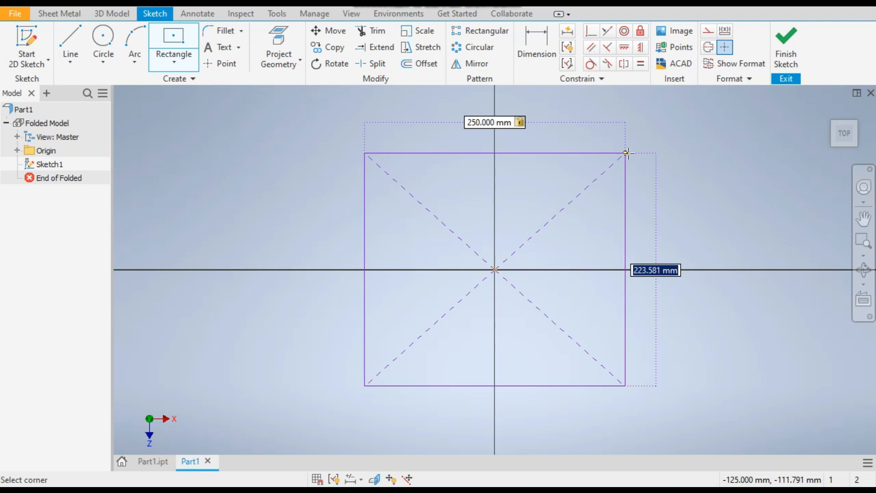
pyautogui.write('200')
pyautogui.press('Return')
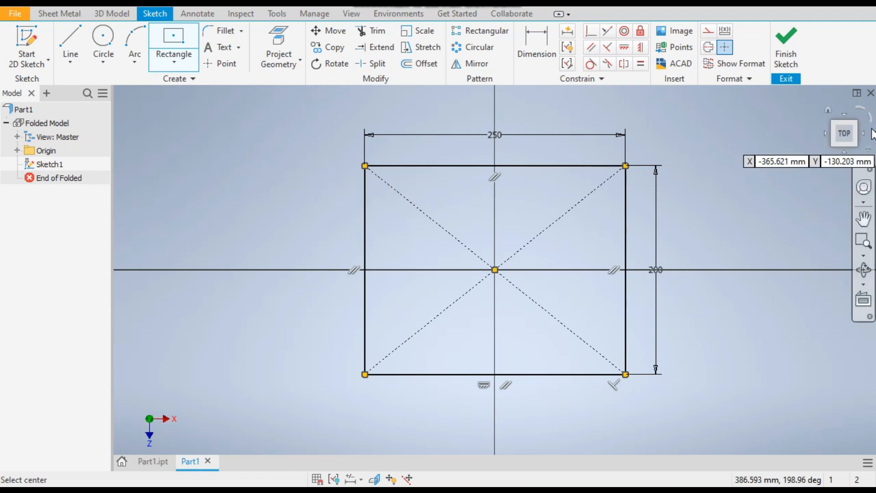
# Step: Finish the rectangle sketch and turn it into a sheet metal Face using the default rule
pyautogui.click(781, 42)
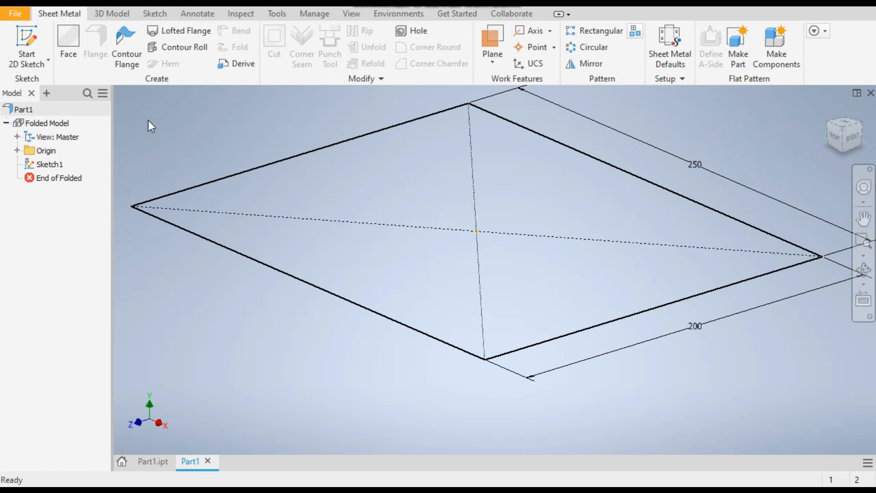
pyautogui.click(65, 43)
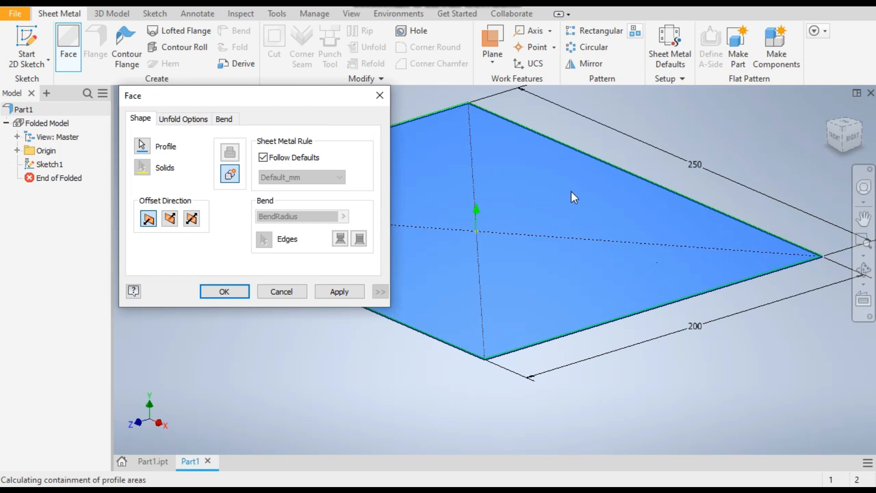
pyautogui.click(224, 292)
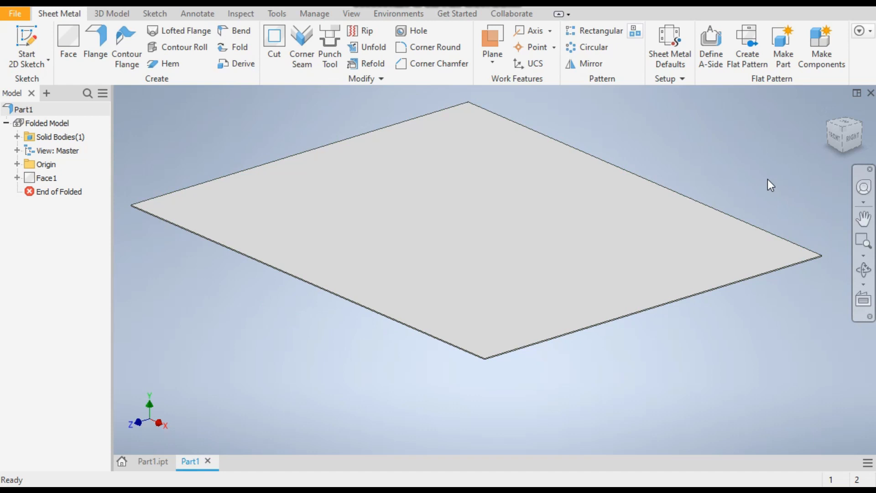
# Step: Override the thickness from the sheet metal rule and set the sheet thickness to 1.5 mm in the Sheet Metal Defaults
pyautogui.click(672, 39)
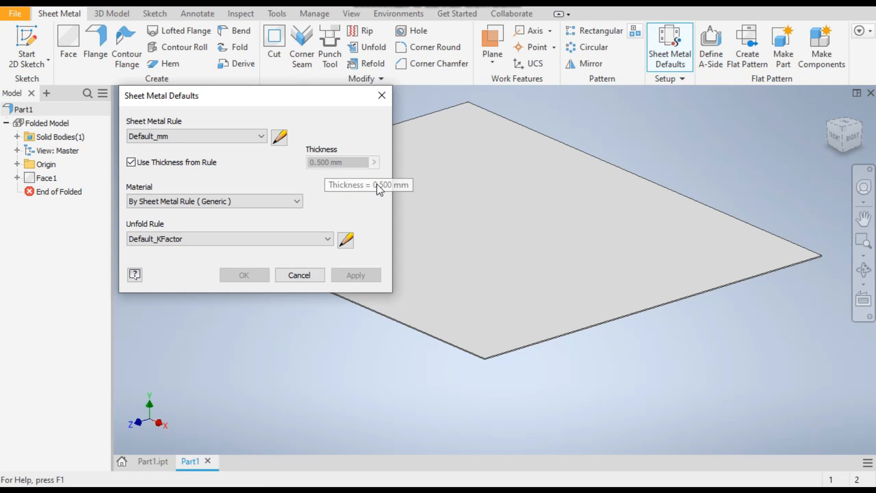
pyautogui.click(131, 162)
pyautogui.doubleClick(311, 163)
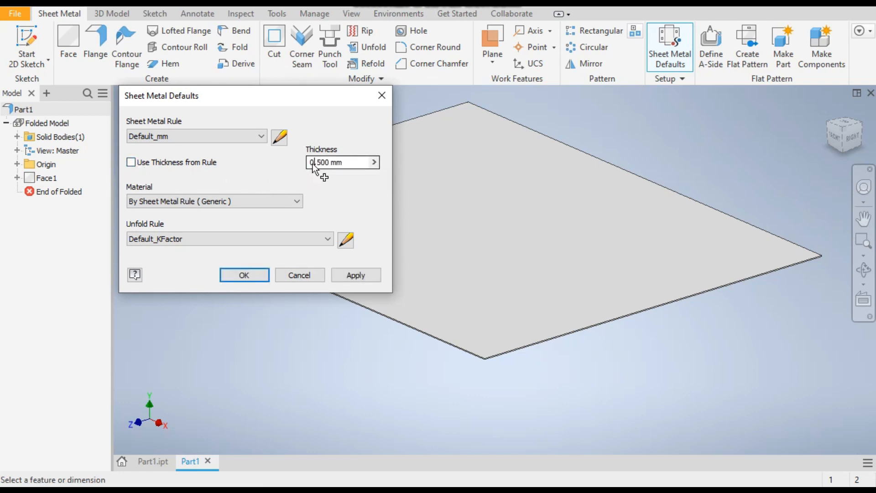
pyautogui.write('1')
pyautogui.click(360, 273)
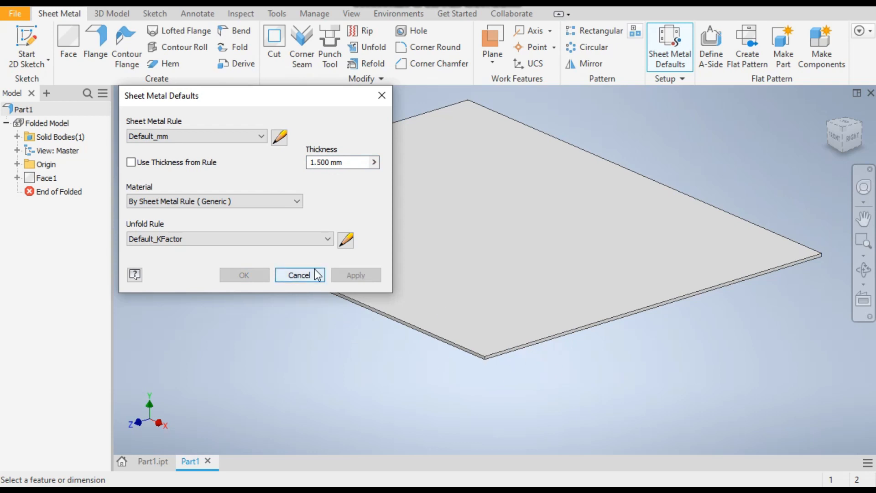
pyautogui.click(381, 96)
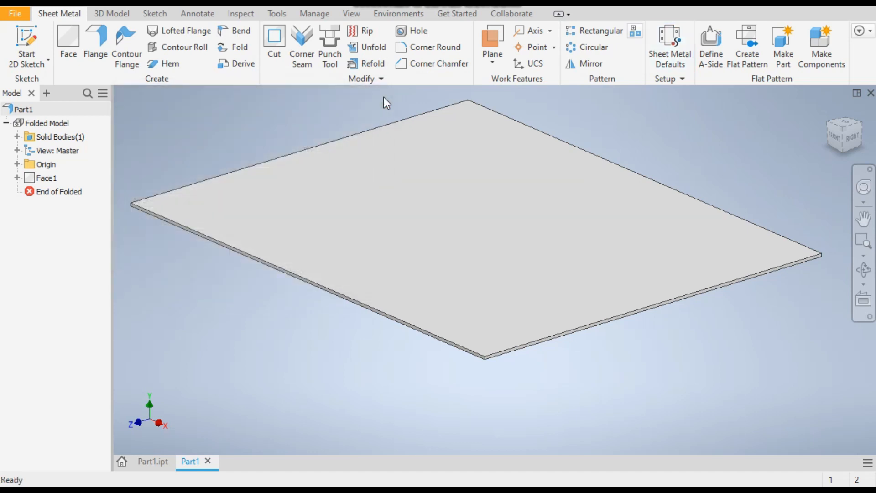
# Step: Start a sketch on the plate's top face and draw a 60 mm diameter circle centered on the origin
pyautogui.click(438, 228)
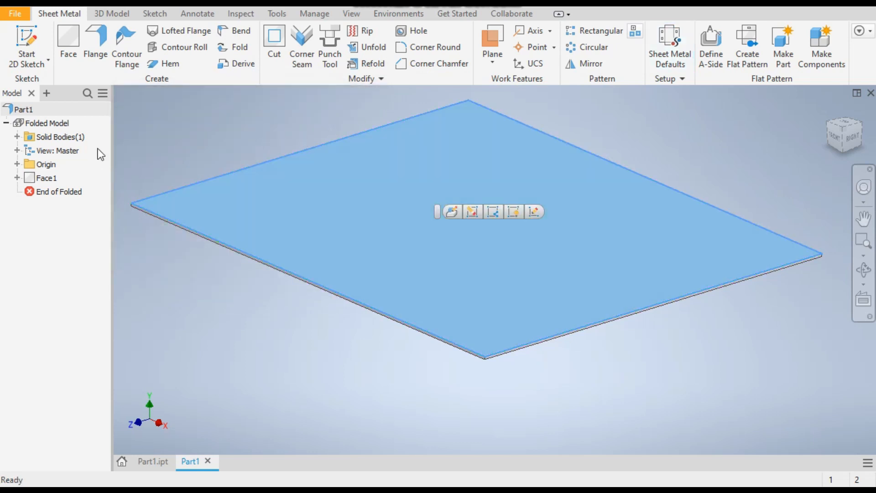
pyautogui.click(15, 36)
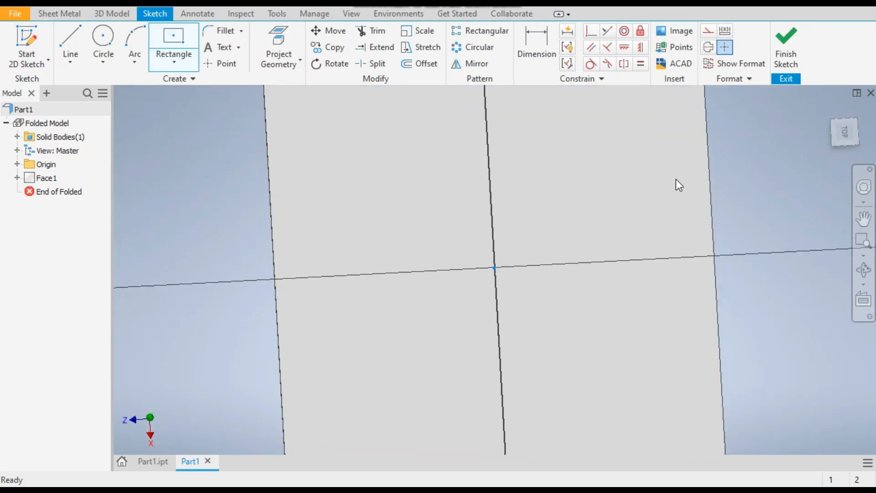
pyautogui.click(857, 110)
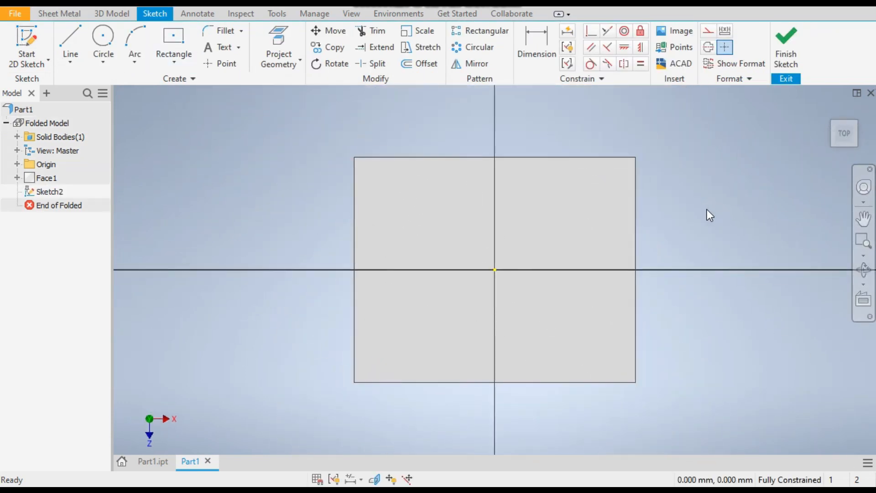
pyautogui.click(108, 67)
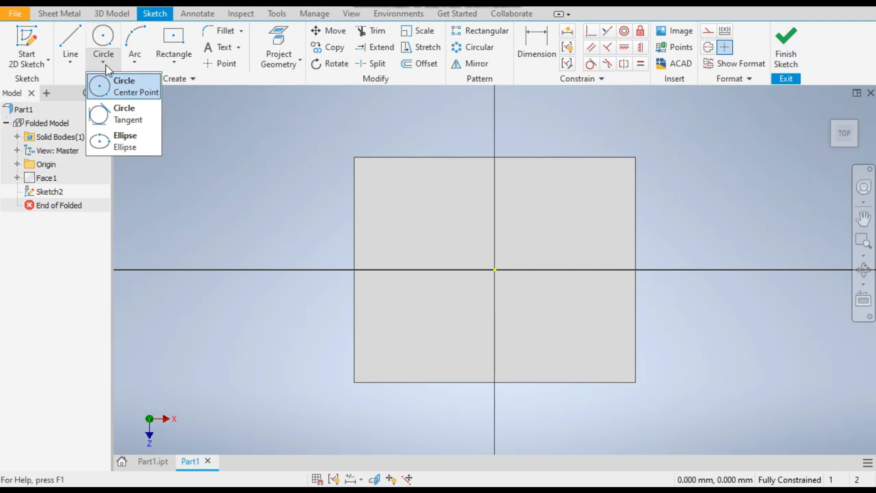
pyautogui.click(110, 84)
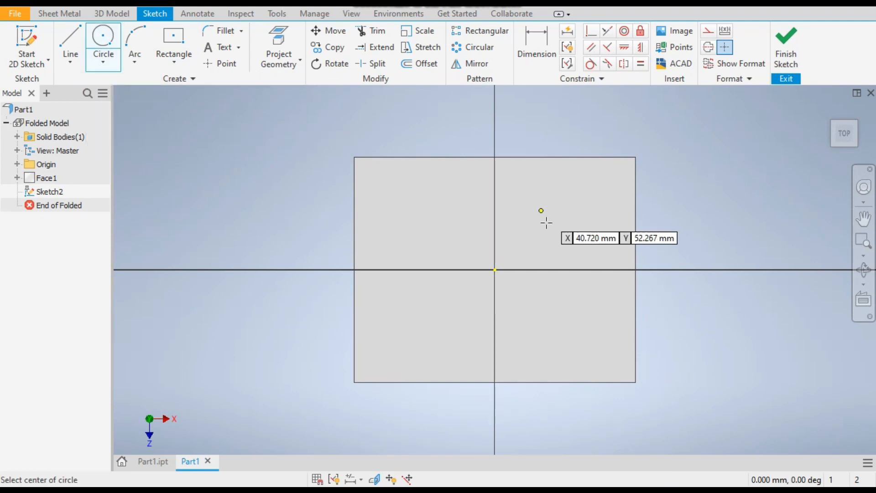
pyautogui.click(495, 270)
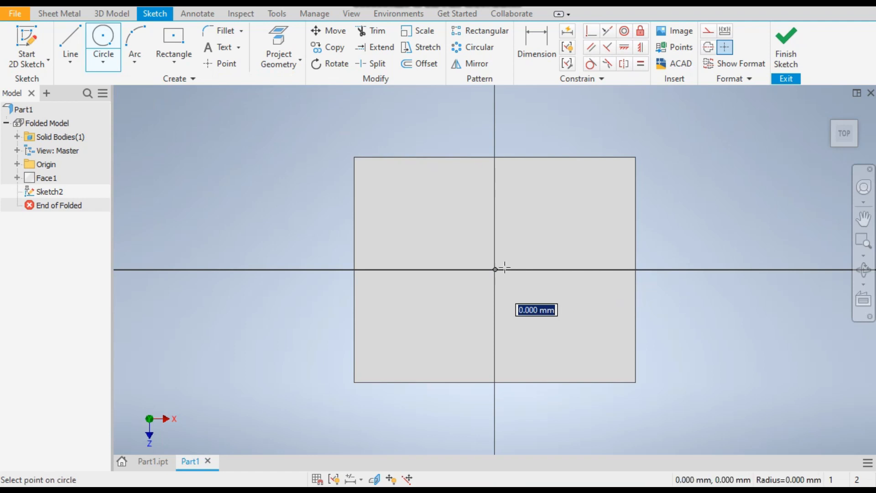
pyautogui.write('60')
pyautogui.press('Return')
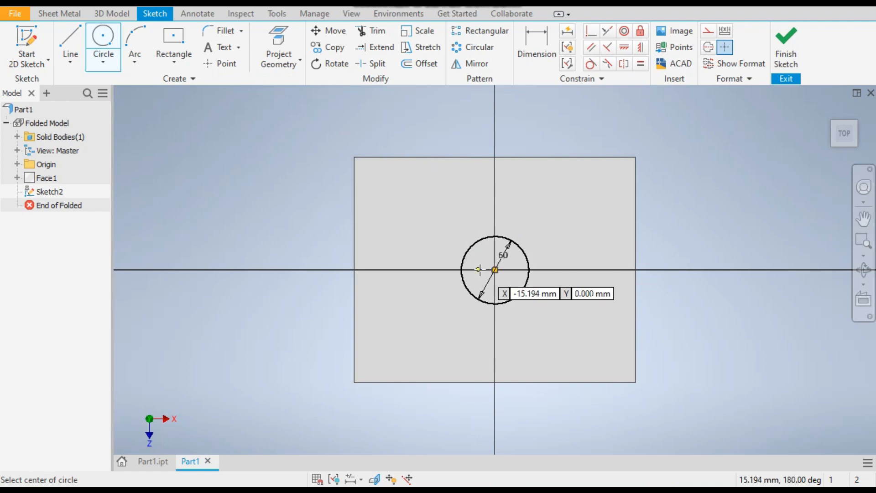
# Step: Add three concentric circles of 50, 40 and 30 mm diameter inside the 60 mm circle, centered on the origin
pyautogui.scroll(-5, 485, 271)
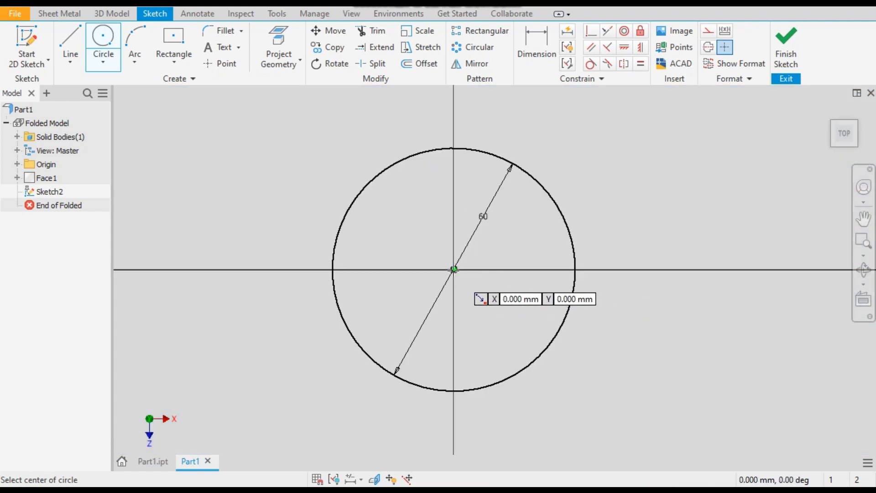
pyautogui.click(454, 270)
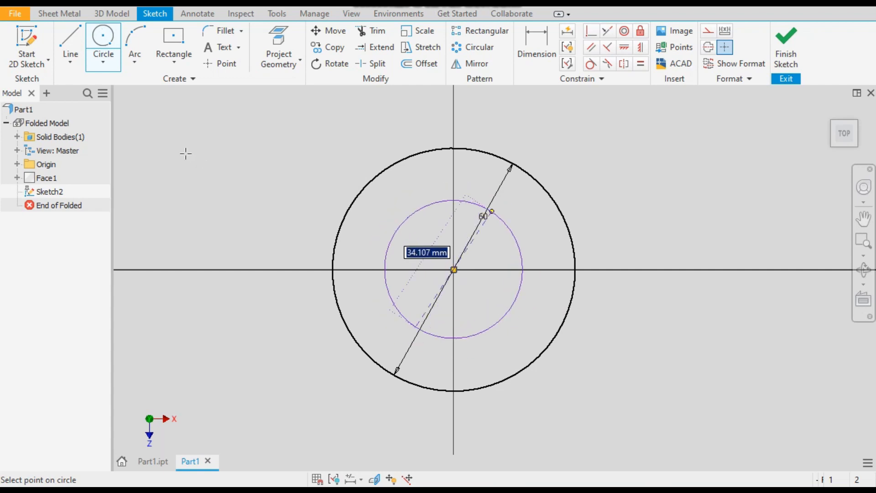
pyautogui.press('Escape')
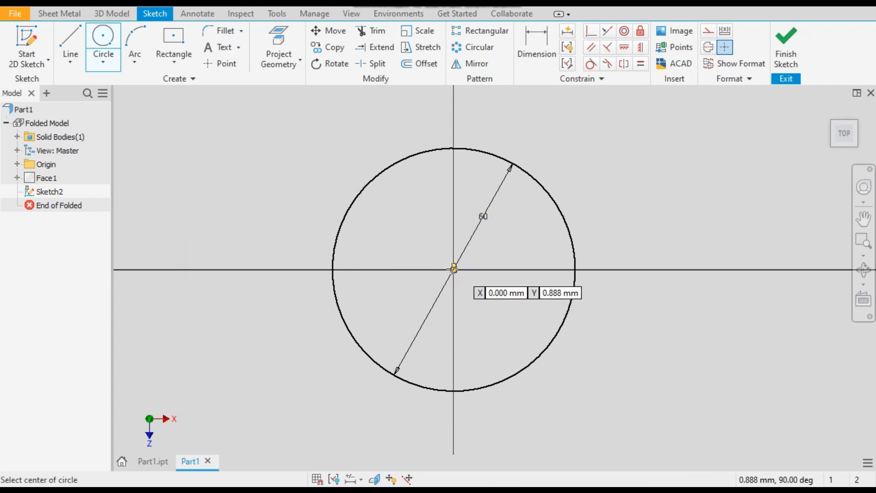
pyautogui.click(453, 269)
pyautogui.write('50')
pyautogui.press('Return')
pyautogui.click(453, 269)
pyautogui.write('40')
pyautogui.press('Return')
pyautogui.click(454, 269)
pyautogui.write('30')
pyautogui.press('Return')
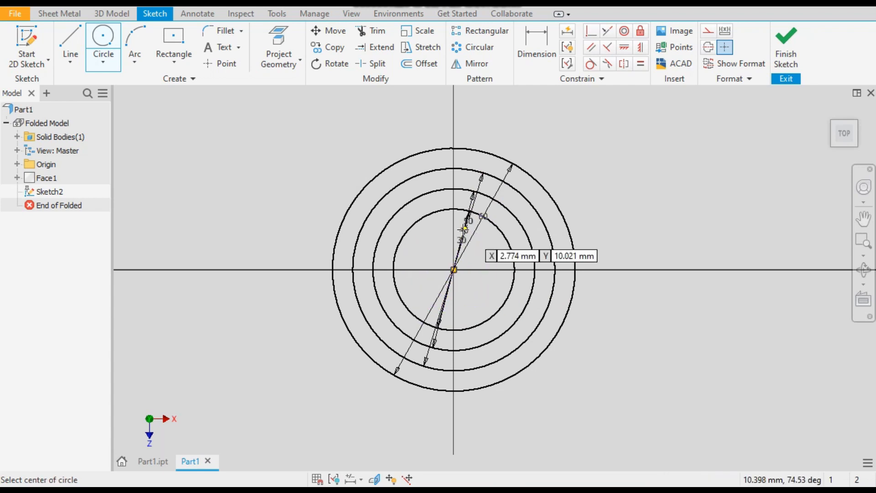
# Step: Add a 20 mm diameter circle centered on the origin inside the concentric circles
pyautogui.click(453, 269)
pyautogui.write('20')
pyautogui.press('Return')
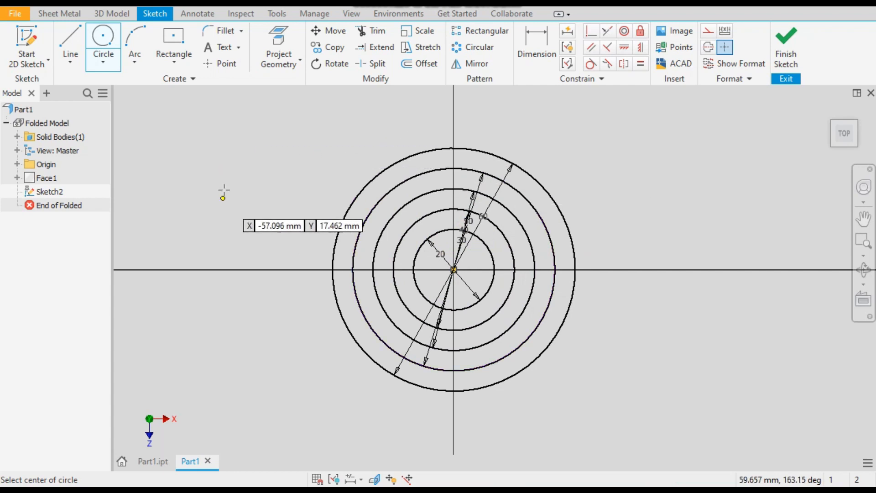
# Step: Draw a vertical line across the full 60 mm circle and make it coincident with the origin
pyautogui.click(65, 39)
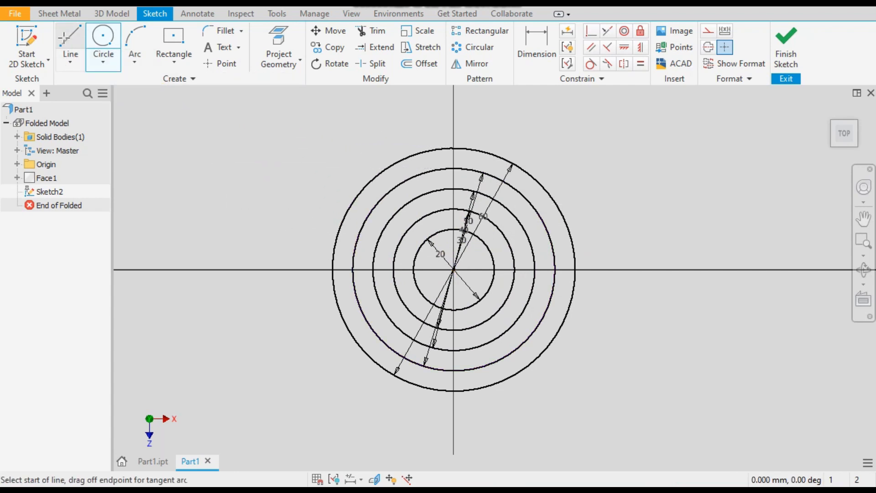
pyautogui.click(453, 148)
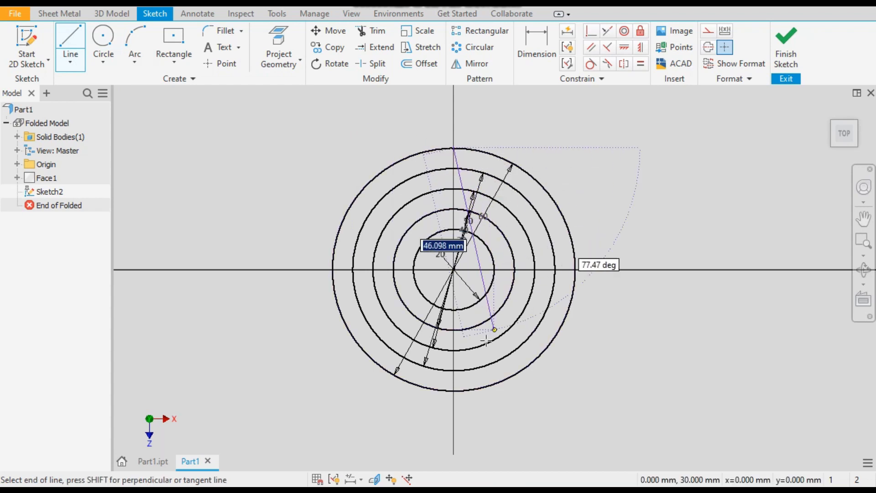
pyautogui.doubleClick(452, 391)
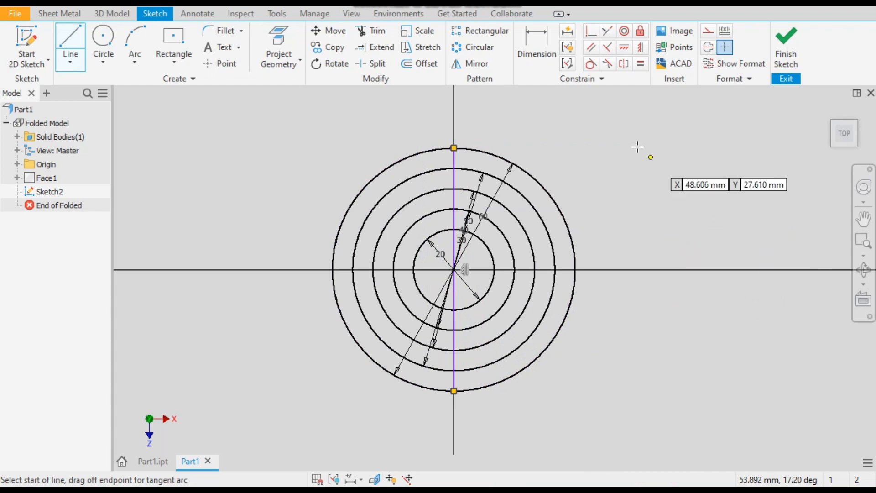
pyautogui.click(595, 32)
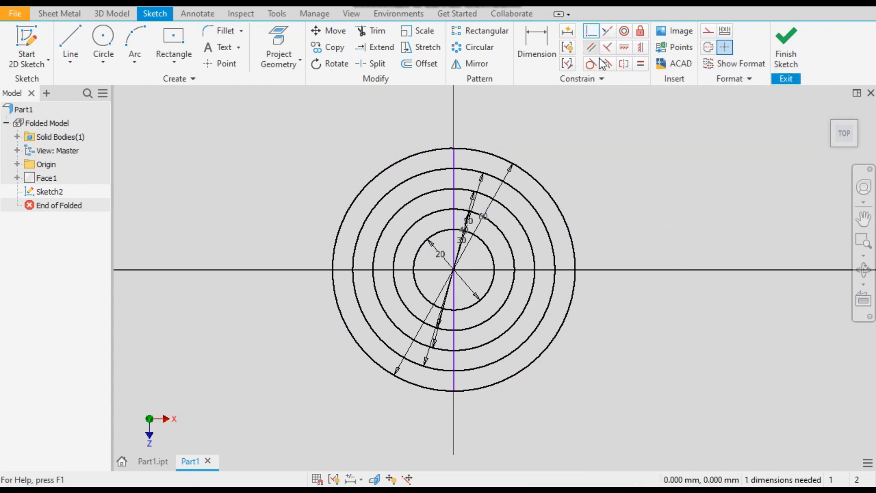
pyautogui.click(453, 155)
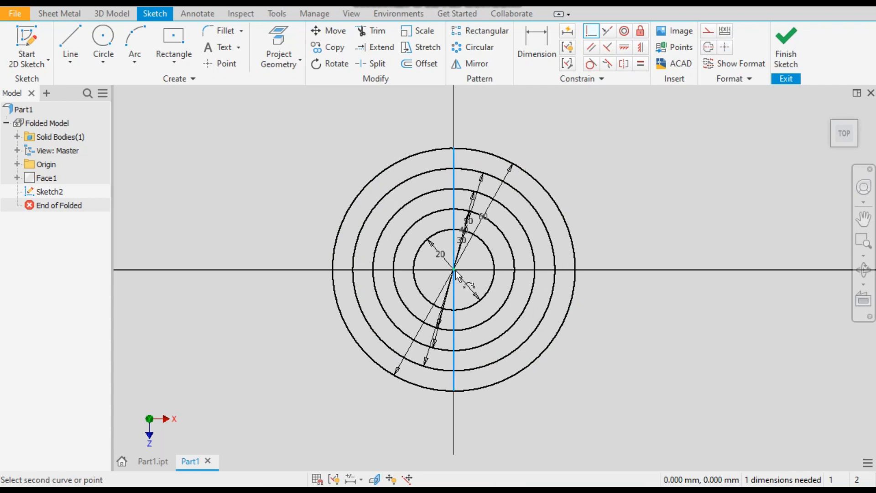
pyautogui.click(469, 276)
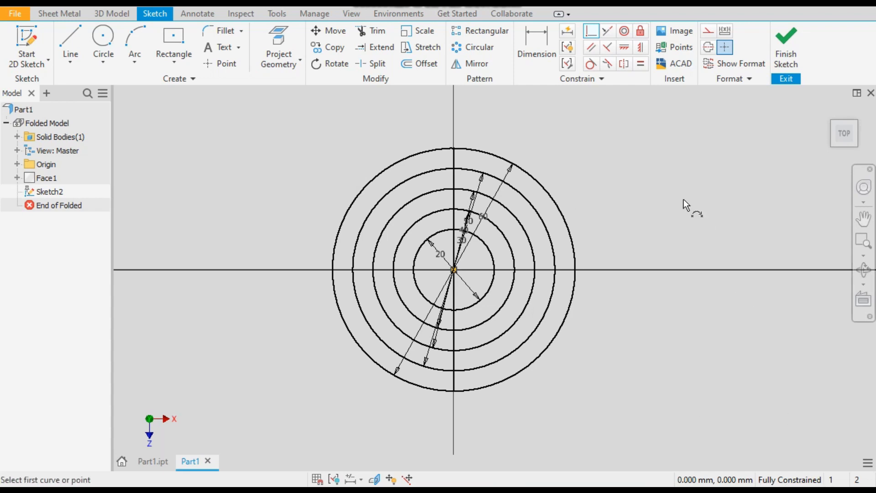
# Step: Offset the vertical center line by about 4.7 mm to its left and once more to its right
pyautogui.click(414, 64)
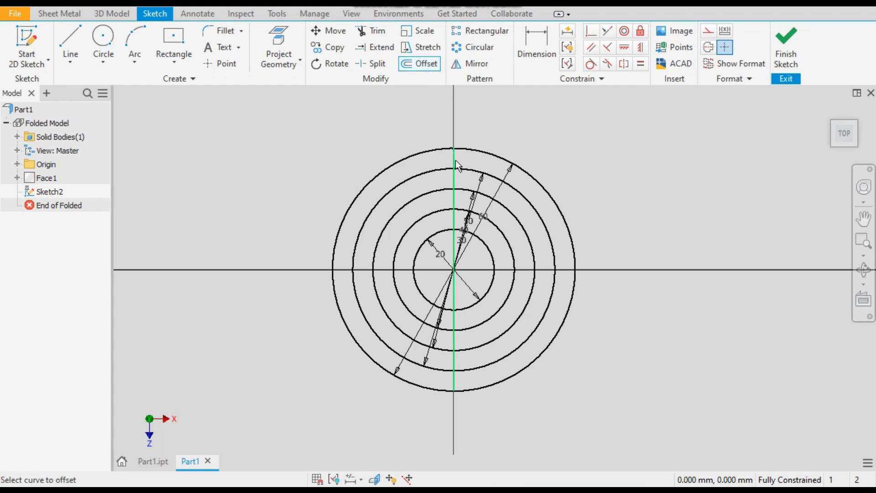
pyautogui.click(455, 160)
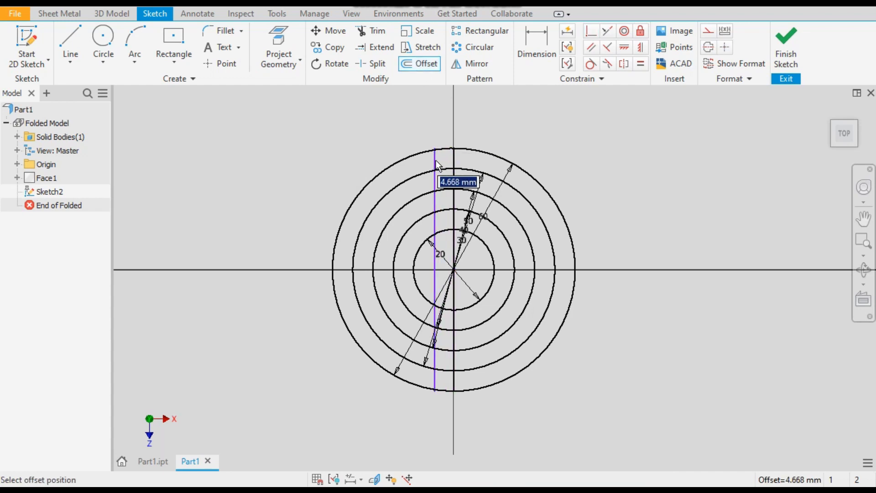
pyautogui.click(437, 162)
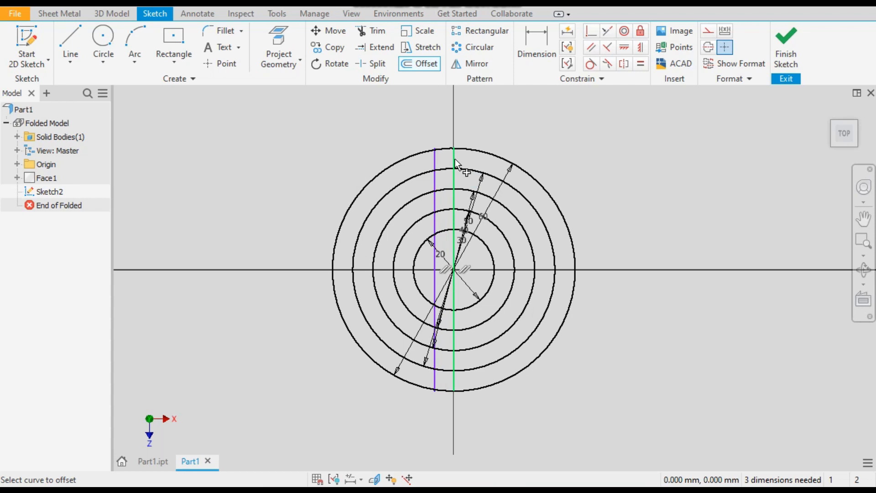
pyautogui.click(455, 160)
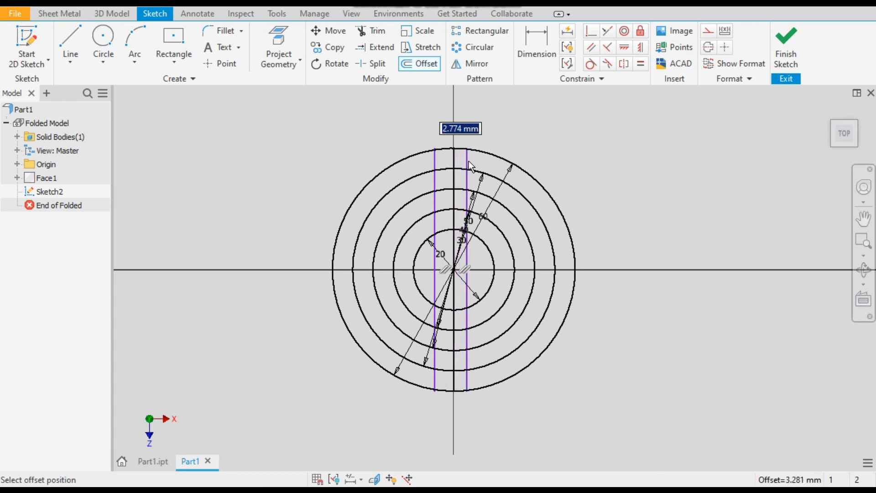
pyautogui.click(481, 163)
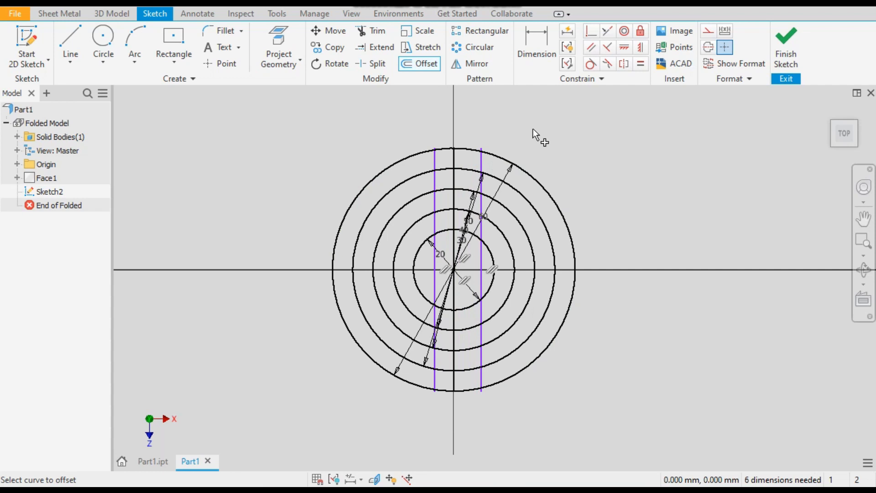
# Step: Dimension the right offset line 1 mm from the vertical center line
pyautogui.click(533, 48)
pyautogui.click(481, 156)
pyautogui.click(454, 158)
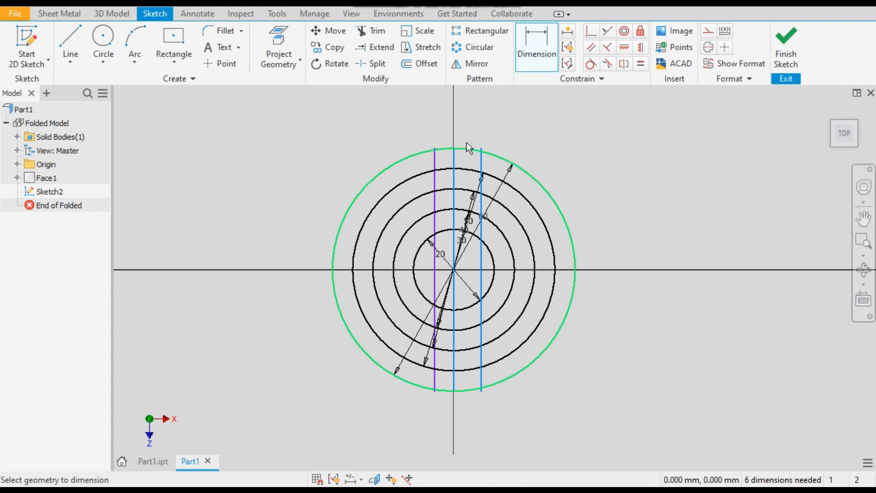
pyautogui.click(477, 124)
pyautogui.write('1')
pyautogui.press('Return')
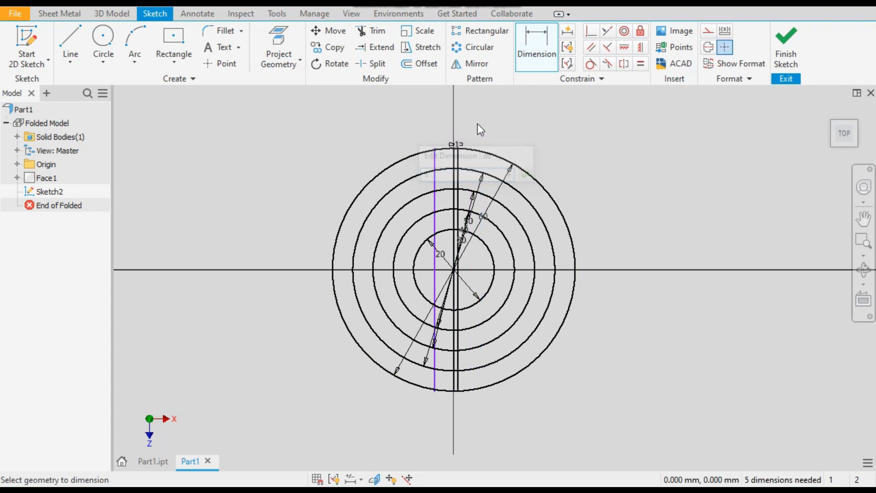
# Step: Dimension the left offset line 1 mm from the vertical center line
pyautogui.scroll(3, 447, 169)
pyautogui.click(423, 150)
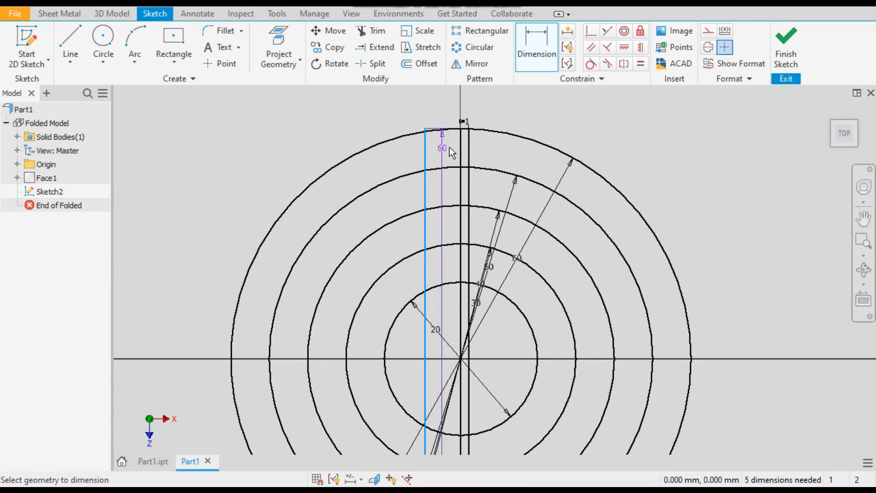
pyautogui.click(461, 150)
pyautogui.click(439, 111)
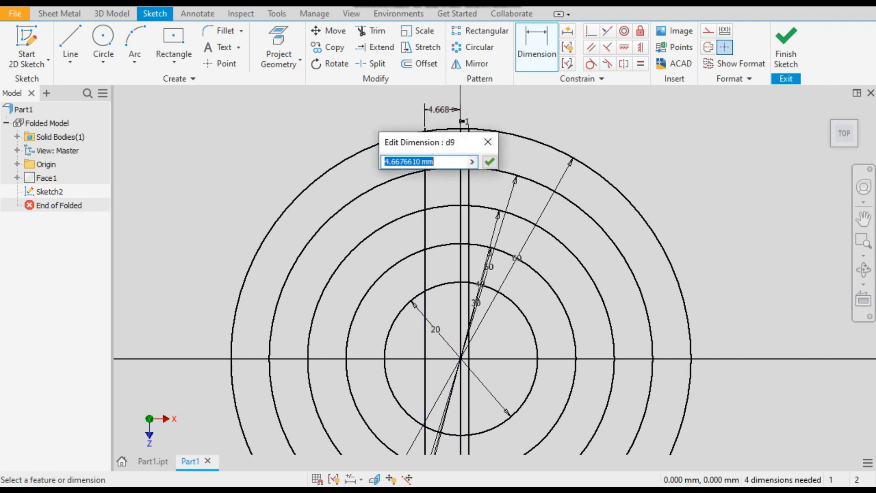
pyautogui.write('1')
pyautogui.press('Return')
pyautogui.scroll(3, 456, 132)
pyautogui.scroll(-5, 460, 113)
pyautogui.scroll(3, 459, 128)
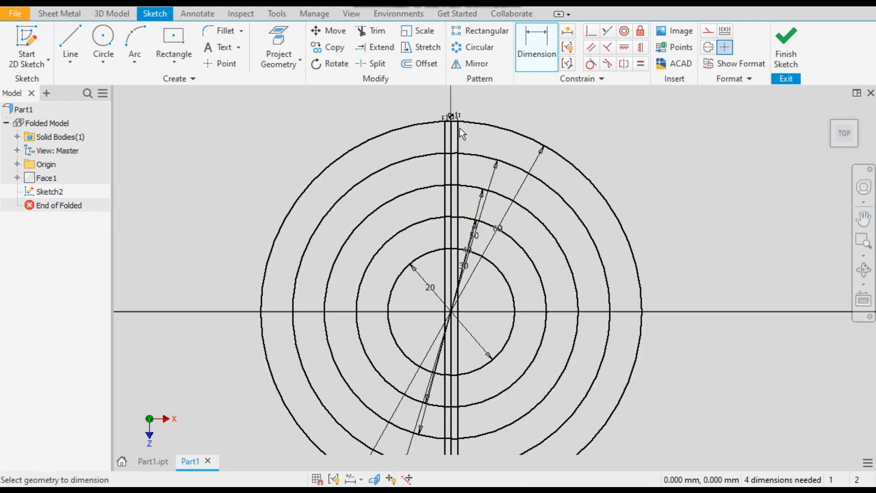
# Step: Circular-pattern the two offset lines about the 60 mm circle's center with 10 instances over 360 degrees
pyautogui.click(476, 49)
pyautogui.scroll(5, 461, 121)
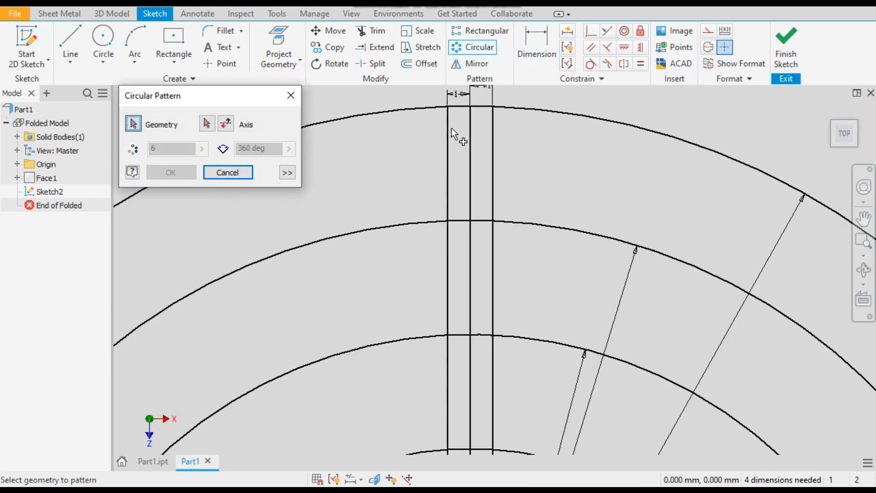
pyautogui.click(447, 136)
pyautogui.click(493, 130)
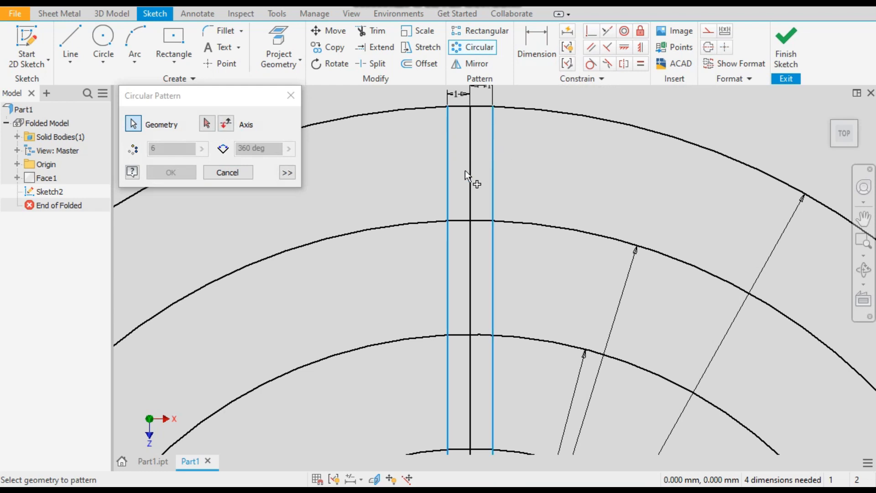
pyautogui.click(208, 123)
pyautogui.scroll(-5, 395, 183)
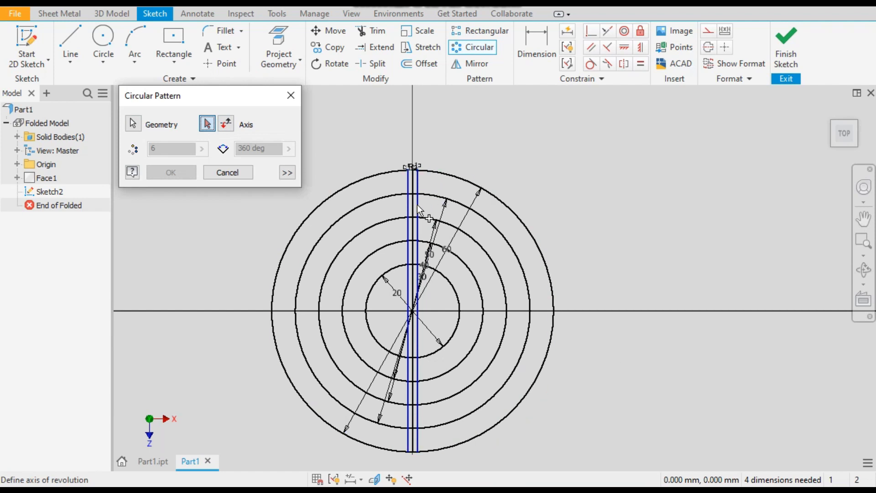
pyautogui.click(469, 182)
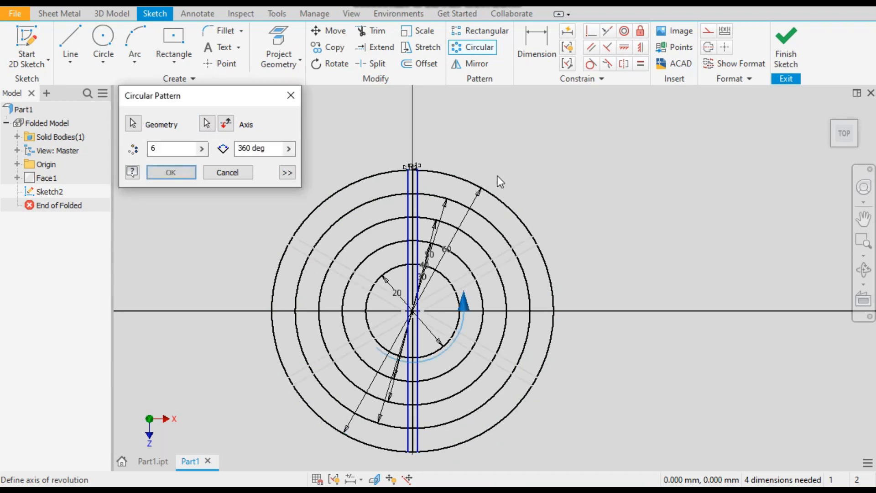
pyautogui.click(169, 149)
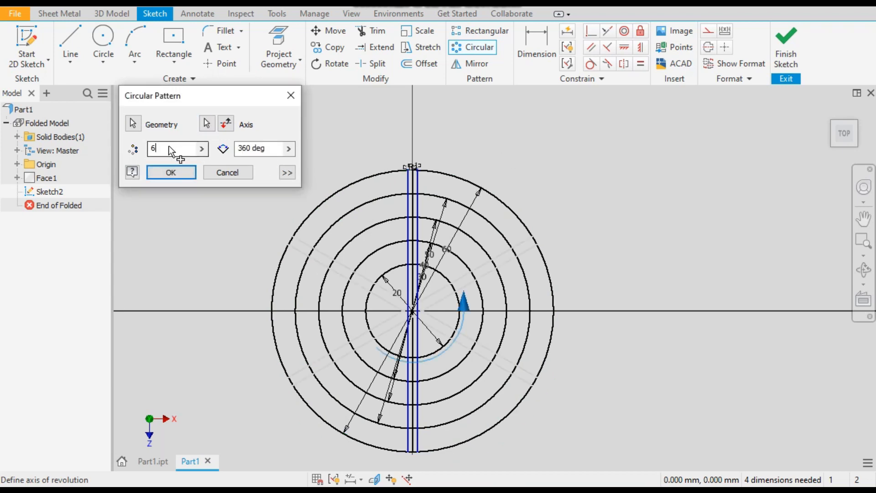
pyautogui.write('10')
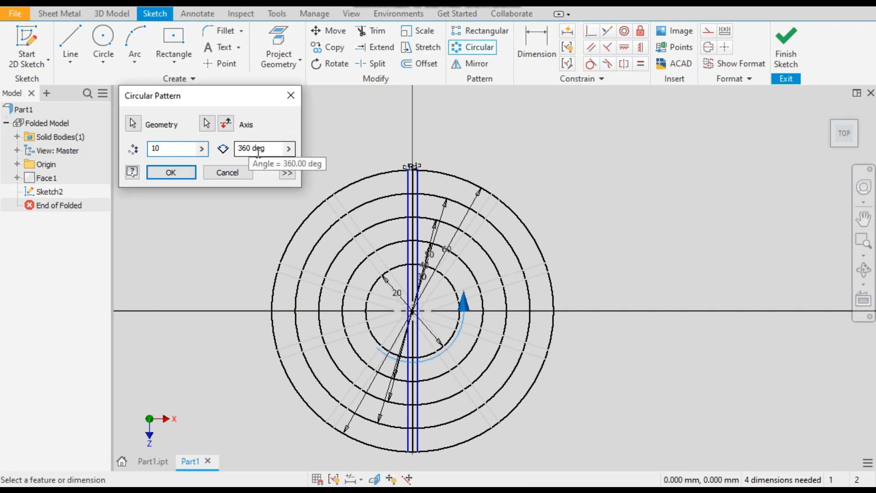
pyautogui.click(171, 172)
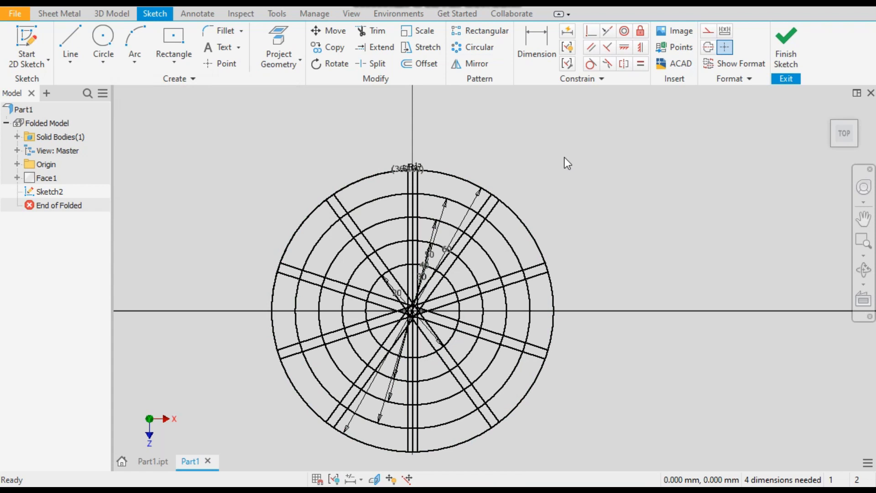
# Step: Start an Extrude and select the ten segments between the spokes in the outermost ring, from 50 to 60 mm diameter, as profiles
pyautogui.click(111, 16)
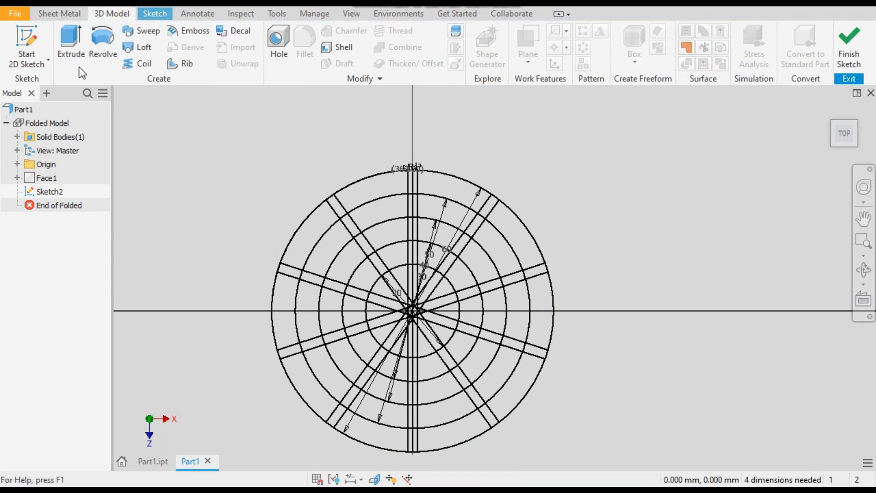
pyautogui.click(66, 36)
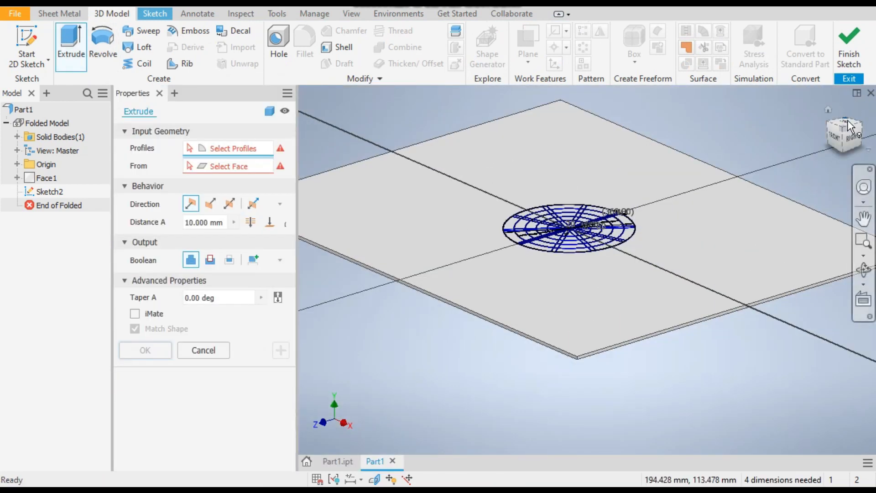
pyautogui.click(847, 123)
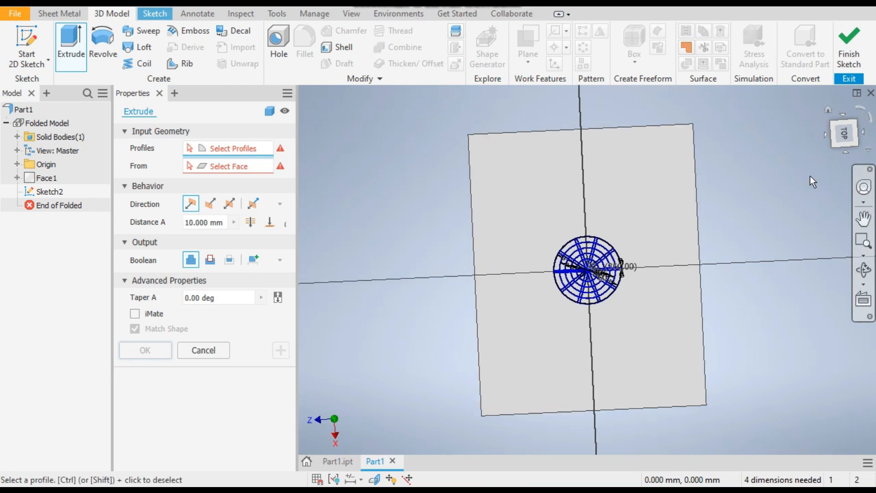
pyautogui.scroll(6, 620, 277)
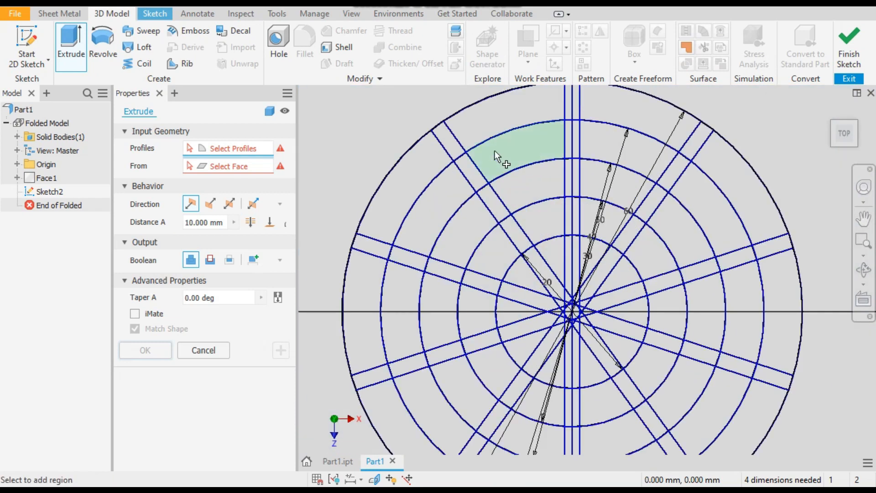
pyautogui.scroll(-3, 495, 183)
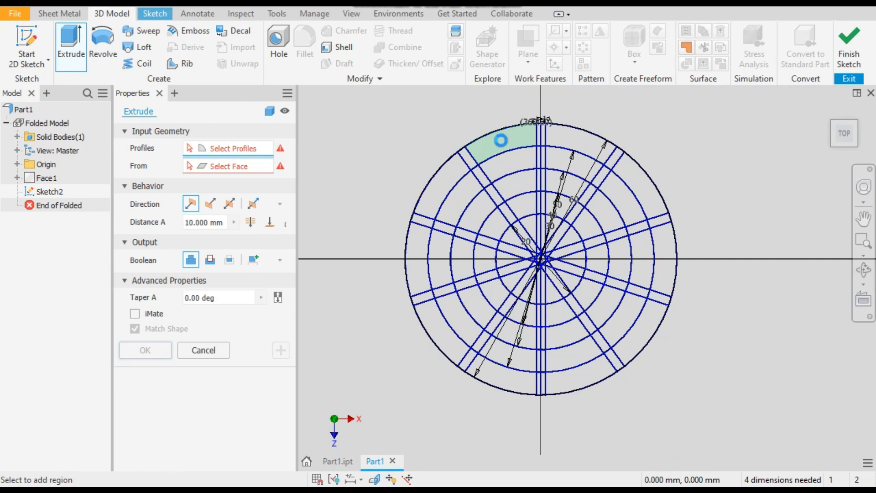
pyautogui.click(500, 140)
pyautogui.scroll(3, 458, 176)
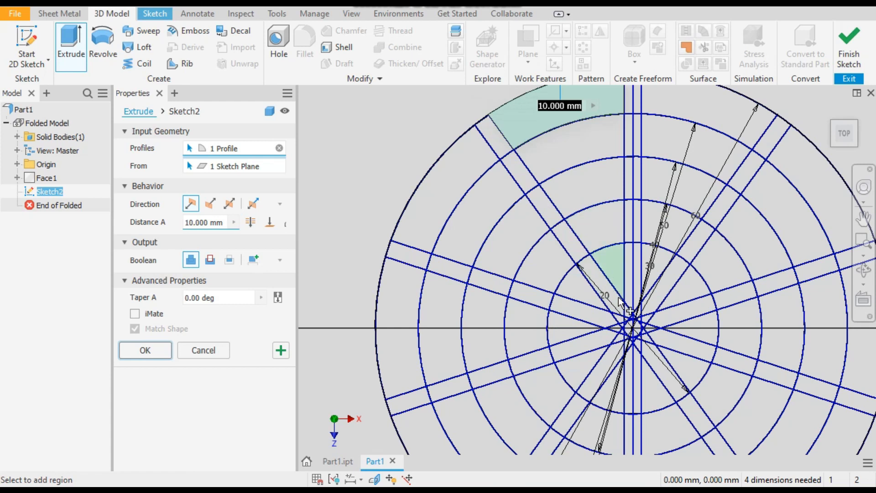
pyautogui.click(436, 196)
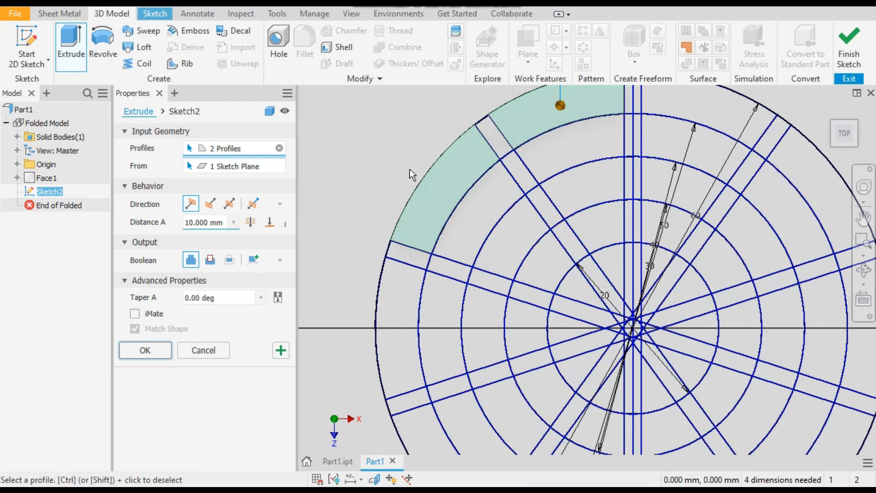
pyautogui.scroll(-4, 412, 207)
pyautogui.scroll(2, 401, 228)
pyautogui.click(407, 263)
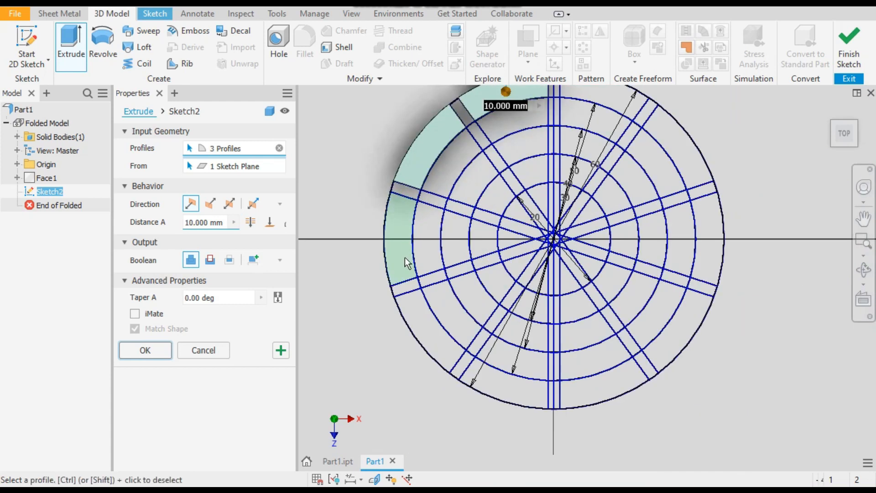
pyautogui.click(422, 330)
pyautogui.click(515, 388)
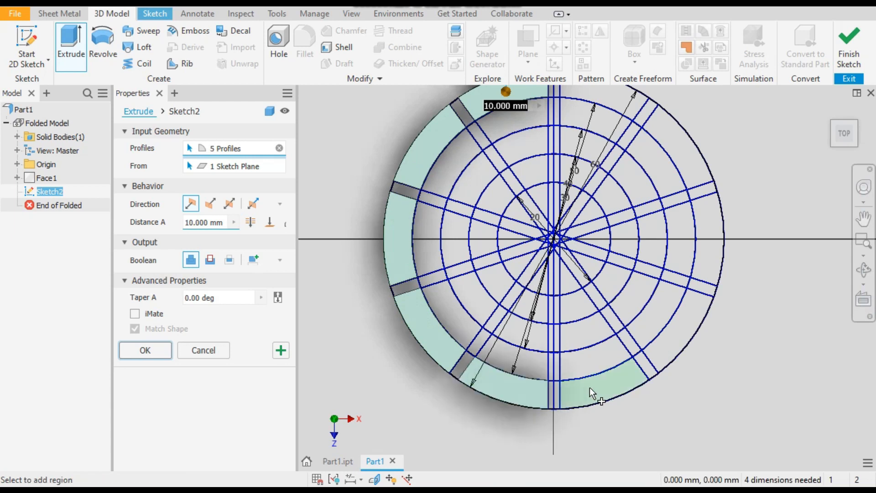
pyautogui.click(589, 387)
pyautogui.click(701, 295)
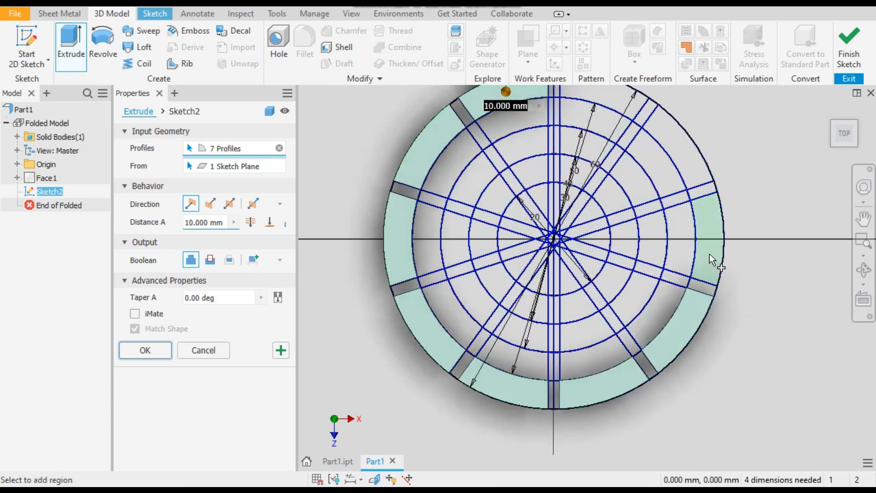
pyautogui.click(710, 254)
pyautogui.click(680, 139)
pyautogui.click(604, 98)
pyautogui.moveTo(653, 235); pyautogui.dragTo(634, 253, button='middle')
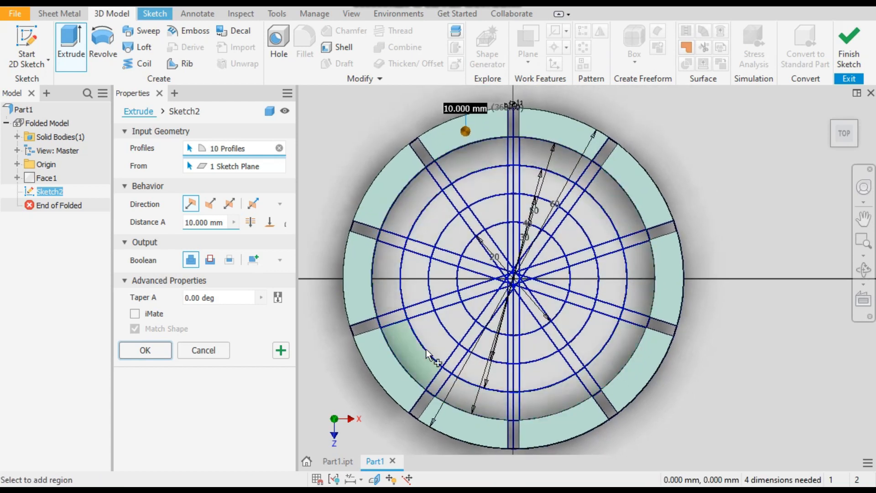
# Step: Add the ten segments between the spokes in the ring from 30 to 40 mm diameter to the extrude profiles
pyautogui.click(437, 217)
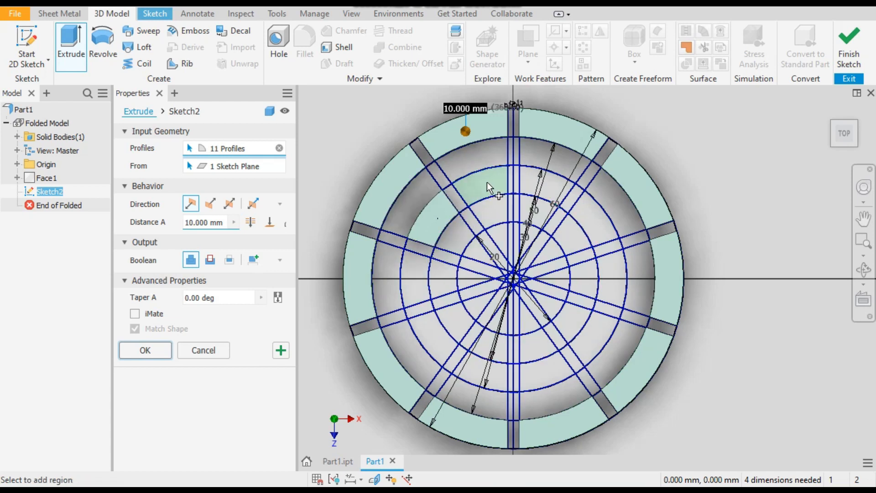
pyautogui.click(503, 183)
pyautogui.click(548, 183)
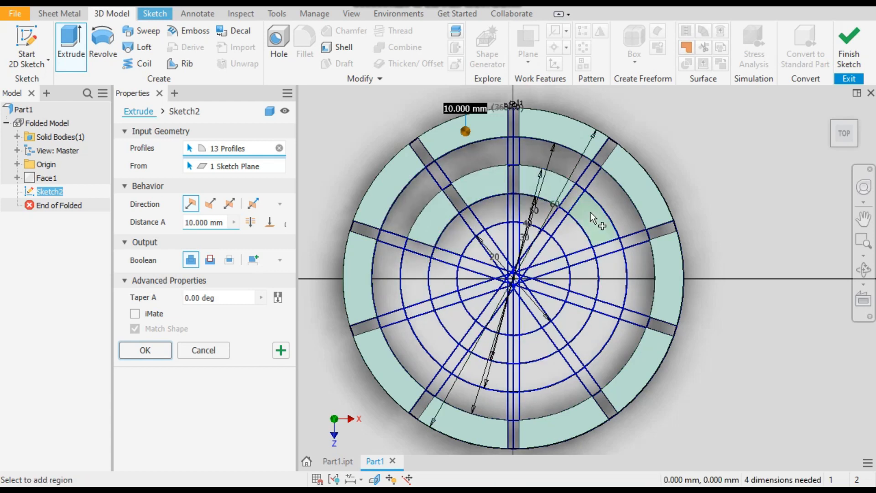
pyautogui.click(604, 242)
pyautogui.click(609, 277)
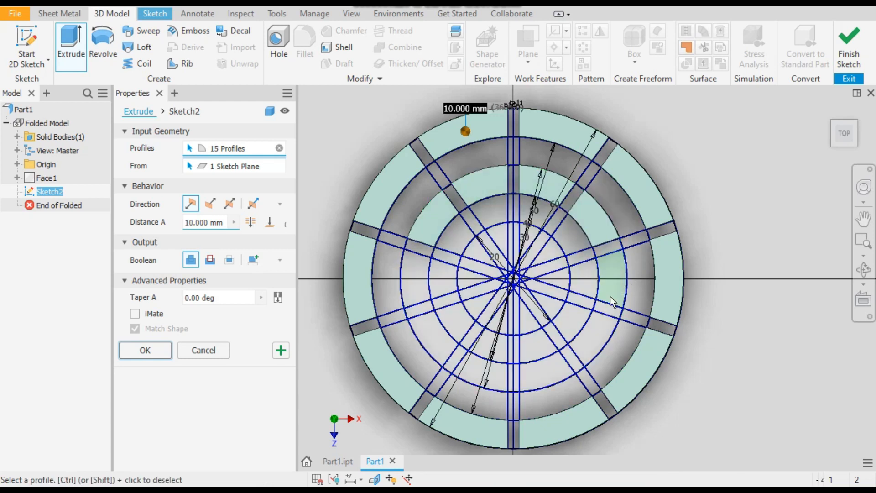
pyautogui.click(592, 332)
pyautogui.click(546, 369)
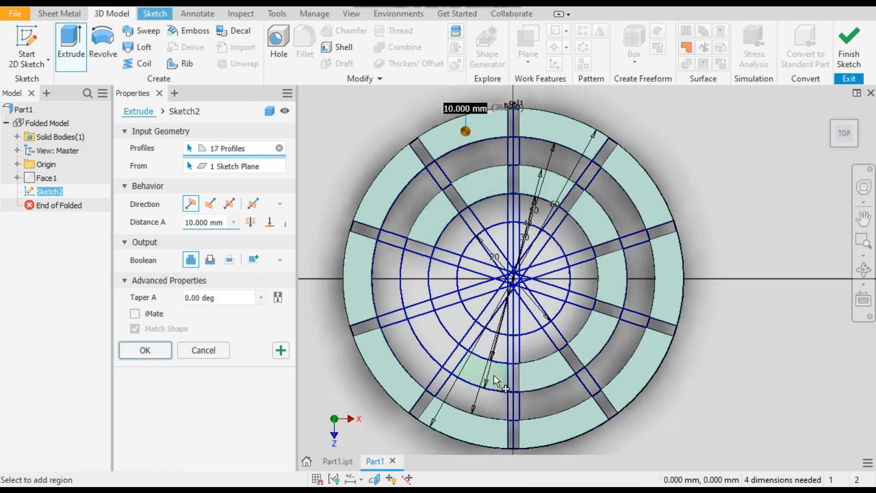
pyautogui.click(494, 375)
pyautogui.click(417, 273)
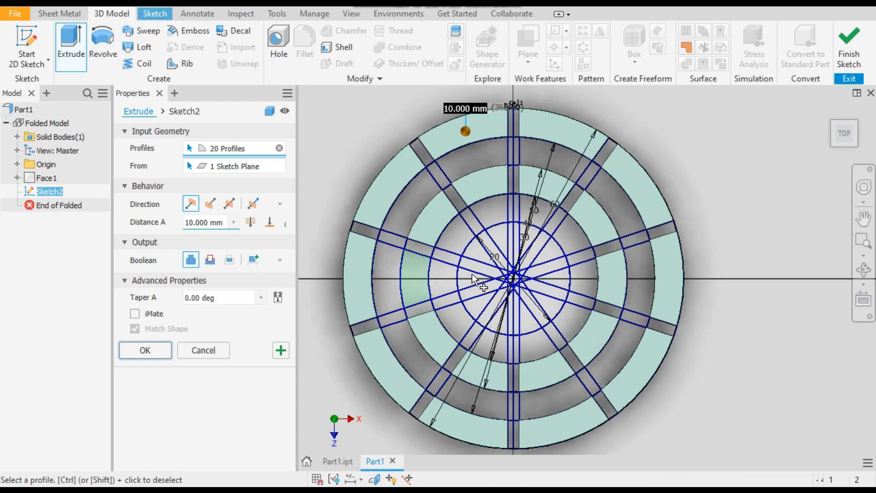
# Step: Add the ten wedge-shaped segments between the spokes inside the 20 mm circle to the extrude profiles
pyautogui.scroll(5, 632, 316)
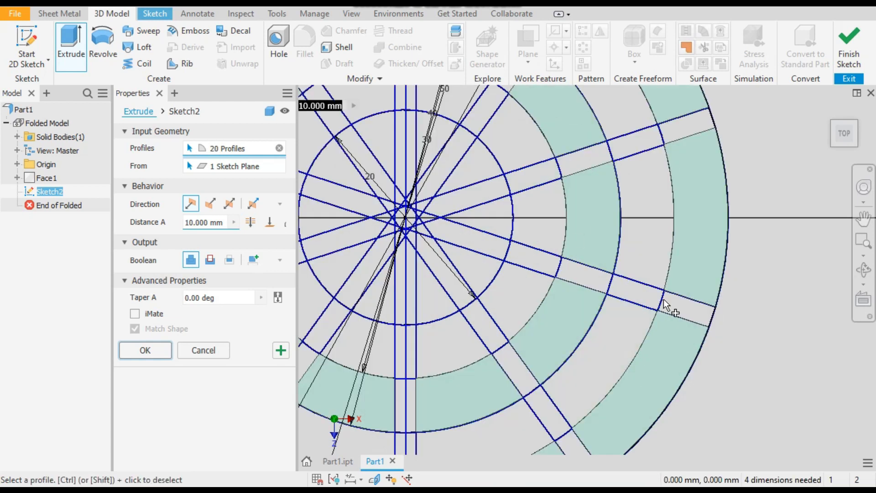
pyautogui.scroll(-5, 663, 299)
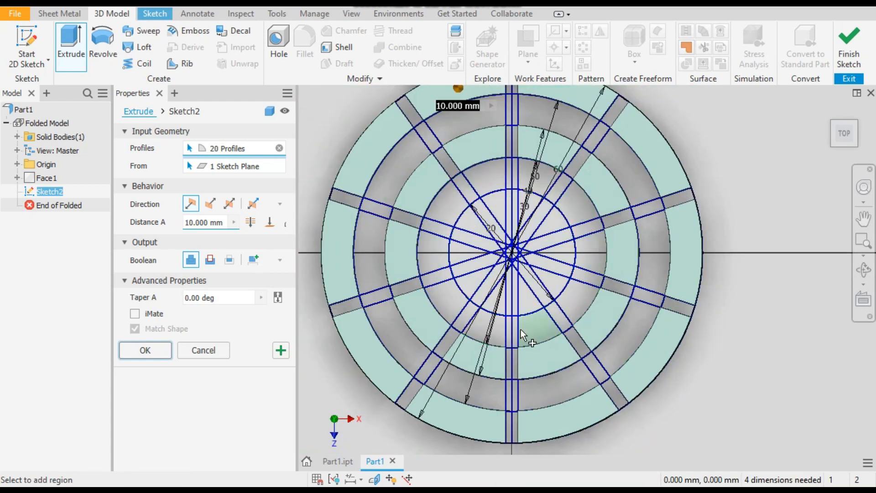
pyautogui.scroll(2, 487, 213)
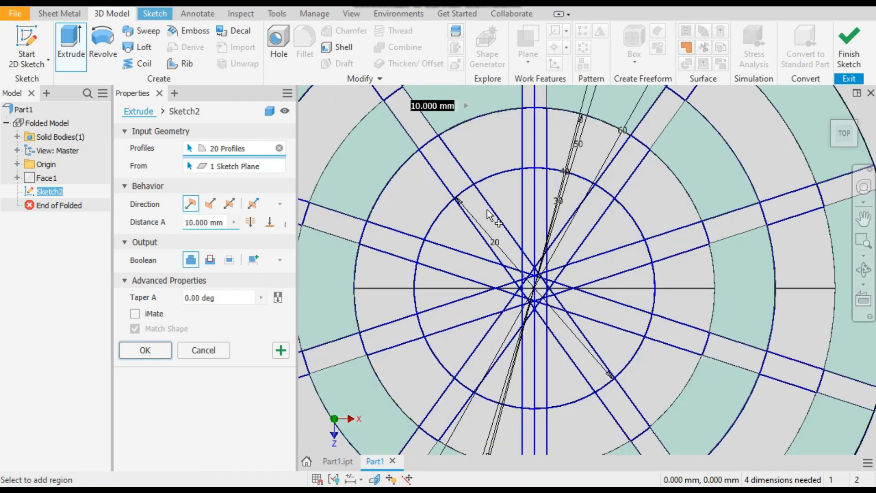
pyautogui.click(508, 193)
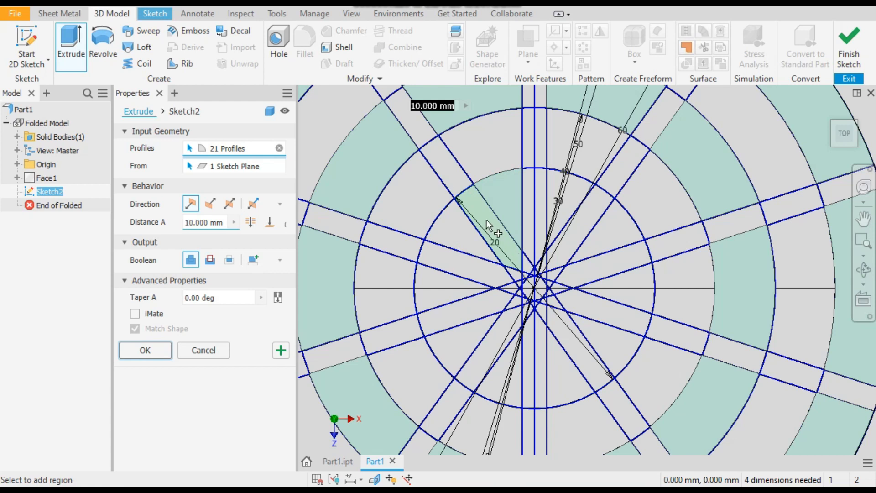
pyautogui.click(451, 222)
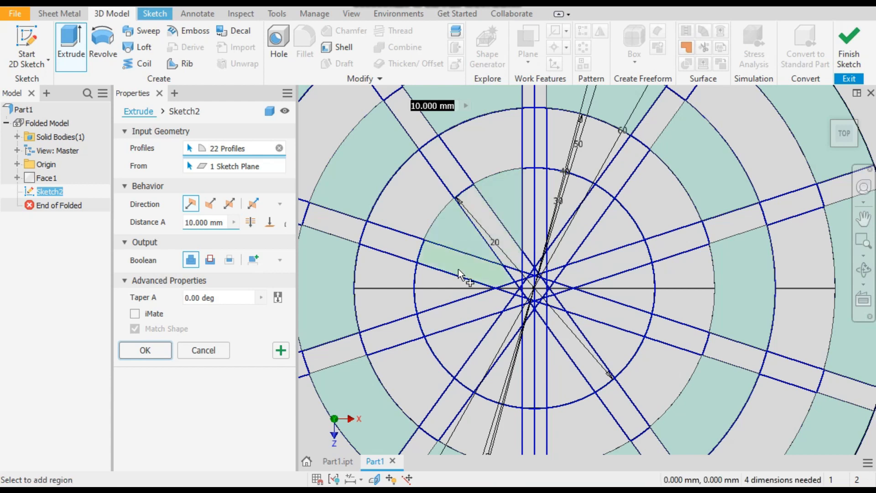
pyautogui.click(435, 286)
pyautogui.click(476, 323)
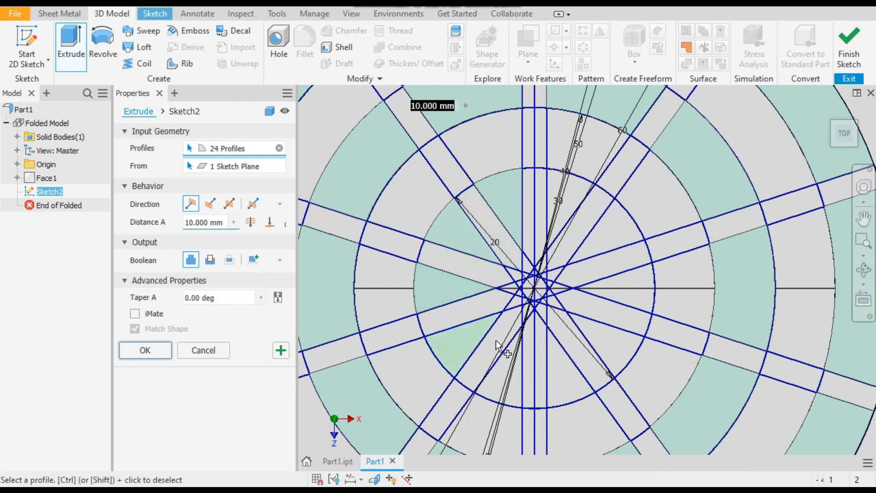
pyautogui.click(505, 379)
pyautogui.click(571, 377)
pyautogui.click(635, 289)
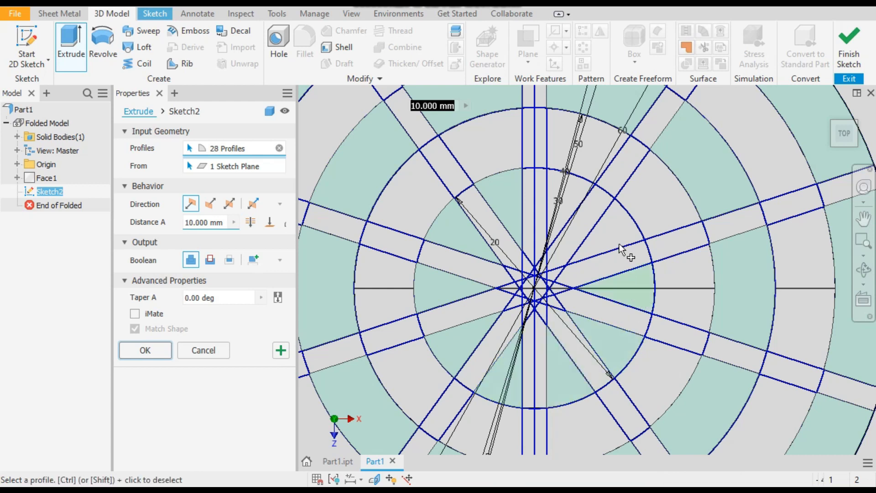
pyautogui.click(576, 190)
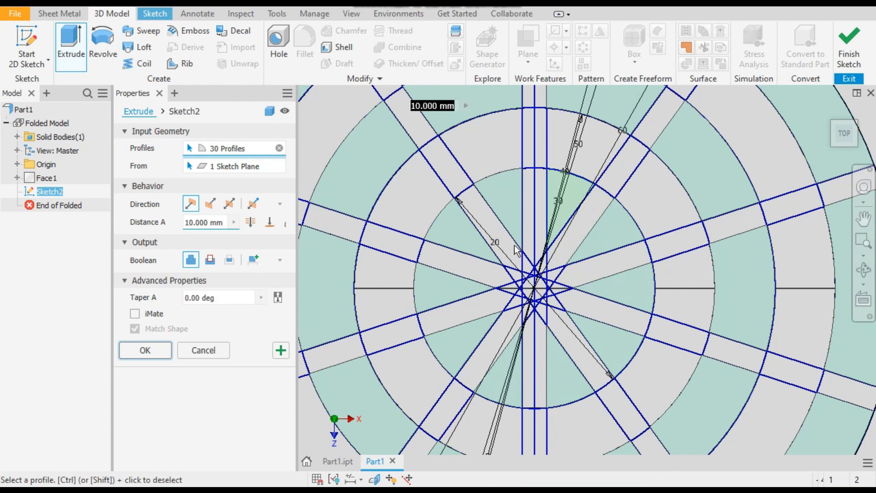
# Step: Flip the extrusion down into the plate and cut the vent profiles to a distance of 10 mm
pyautogui.scroll(3, 497, 241)
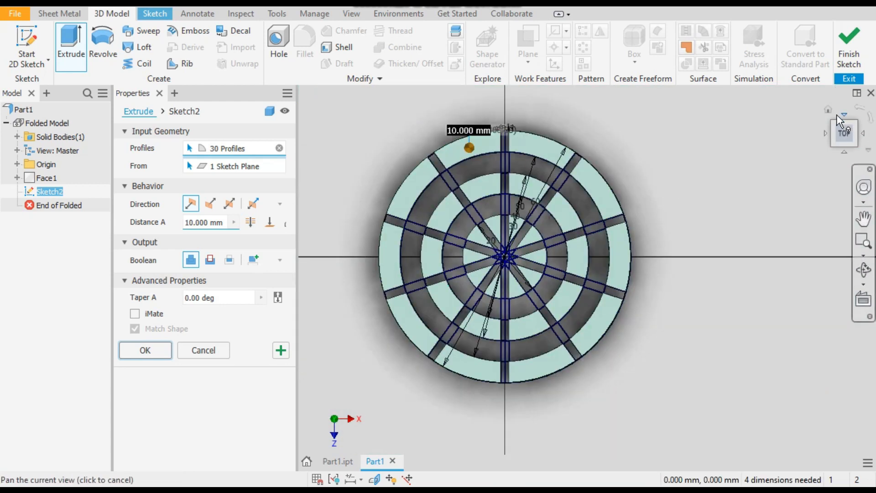
pyautogui.click(827, 111)
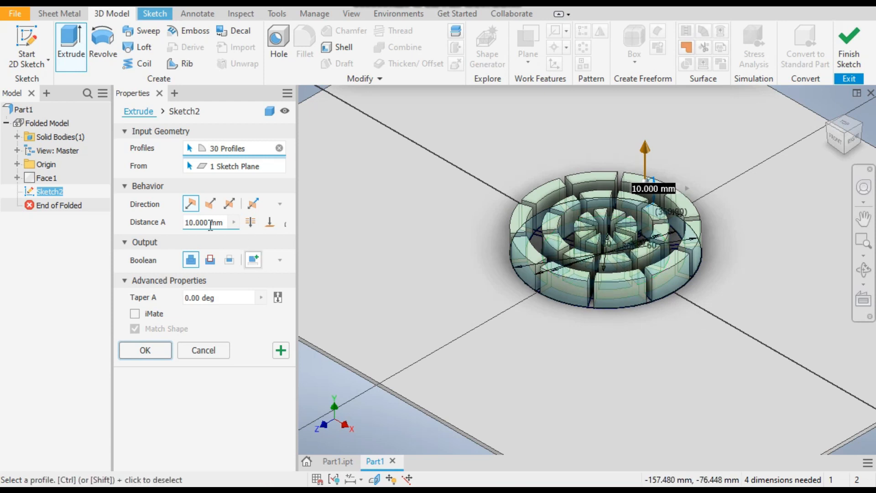
pyautogui.click(210, 203)
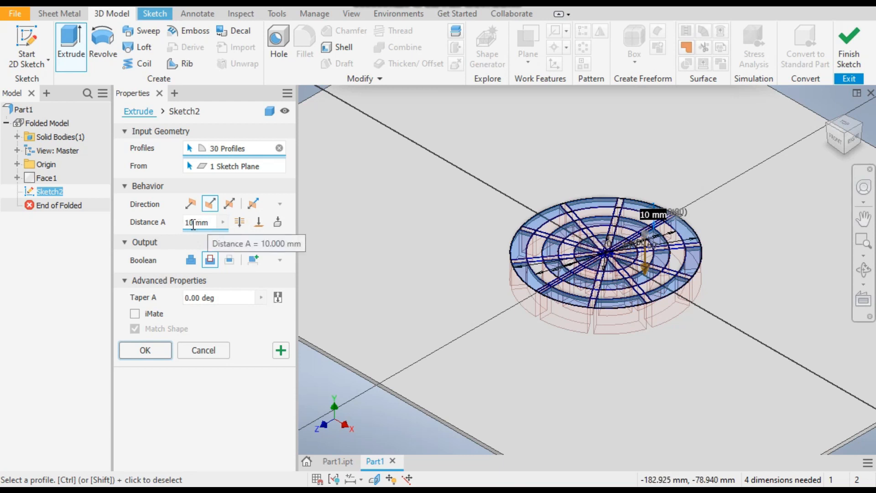
pyautogui.click(157, 350)
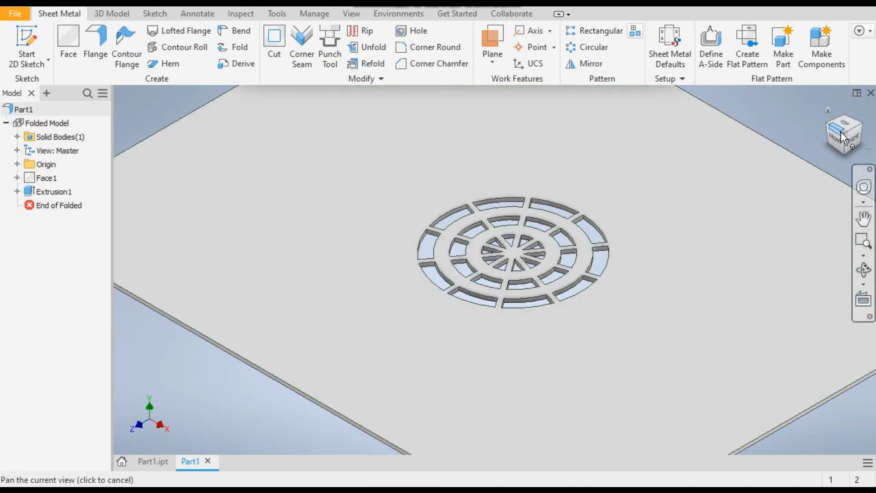
# Step: Start a new 2D sketch on the plate's top face, viewed from above
pyautogui.click(845, 126)
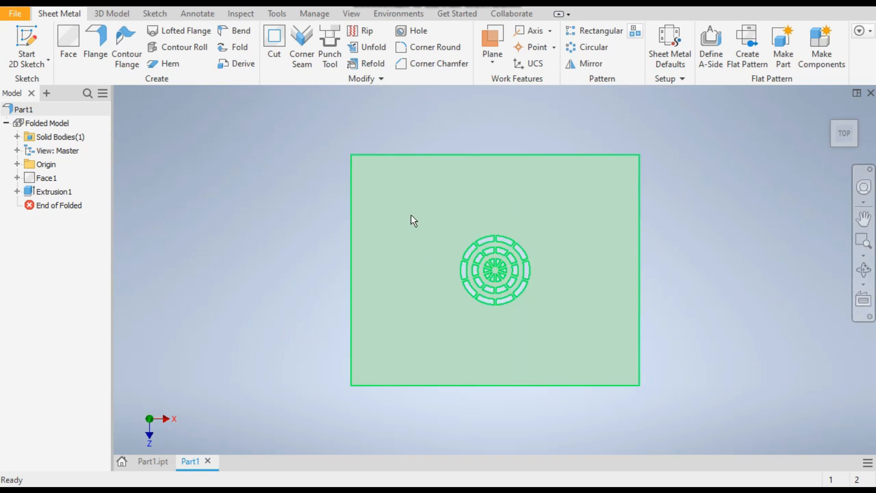
pyautogui.click(411, 216)
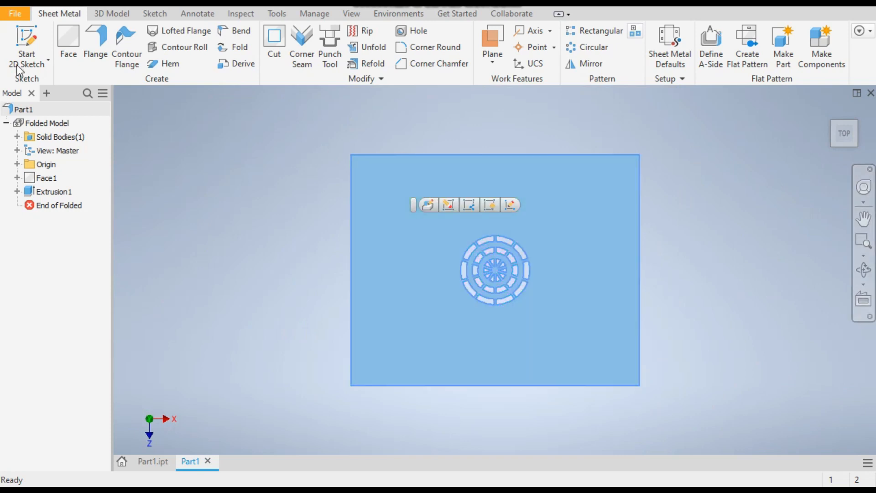
pyautogui.click(26, 38)
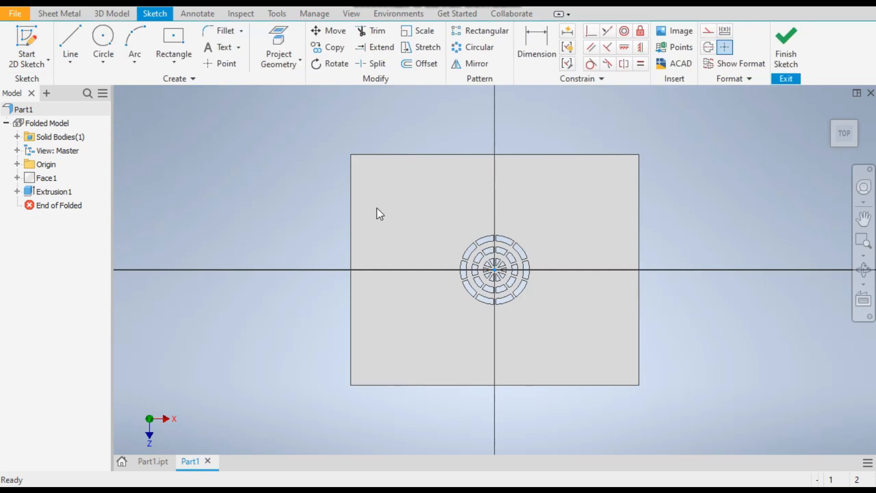
pyautogui.scroll(3, 394, 209)
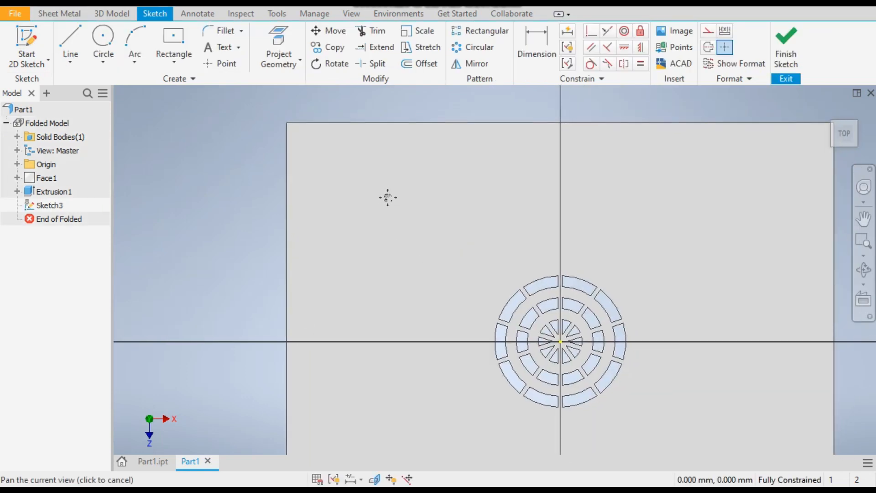
# Step: Check the slots in the finished Part1.ipt, and sketch a horizontal center-to-center slot about 63 mm between centers and 14 mm wide near the plate's upper-left corner
pyautogui.click(155, 459)
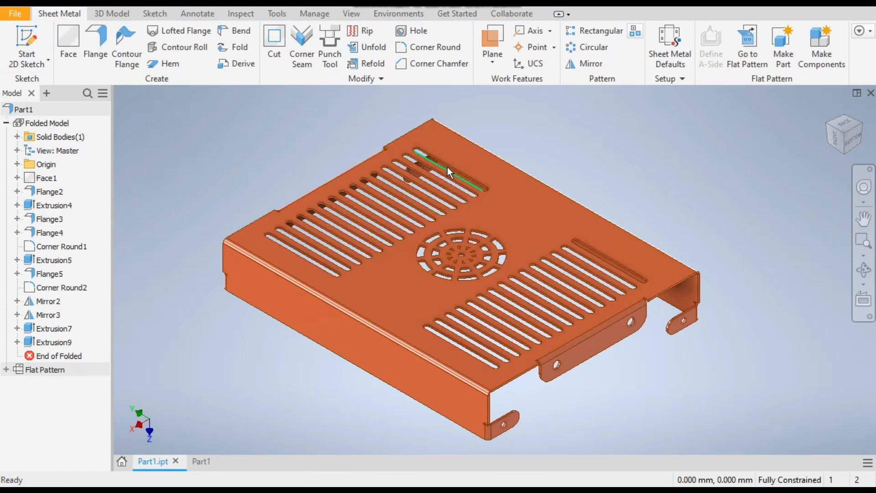
pyautogui.click(209, 461)
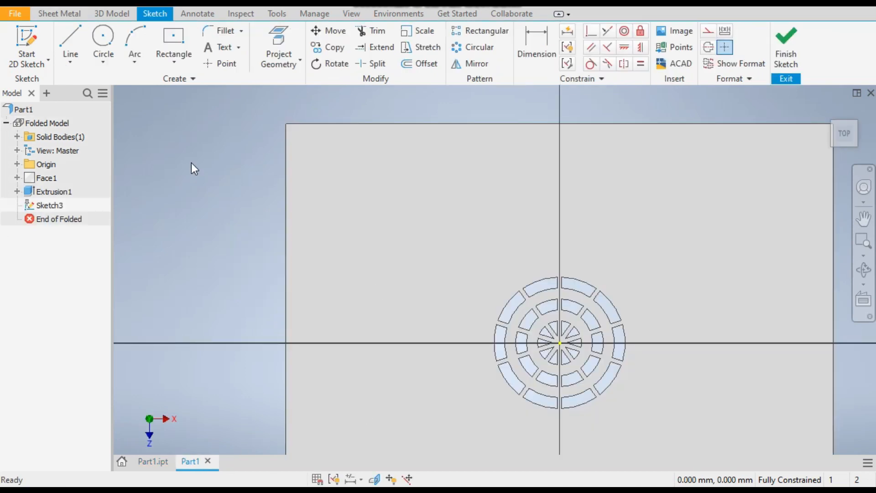
pyautogui.click(177, 65)
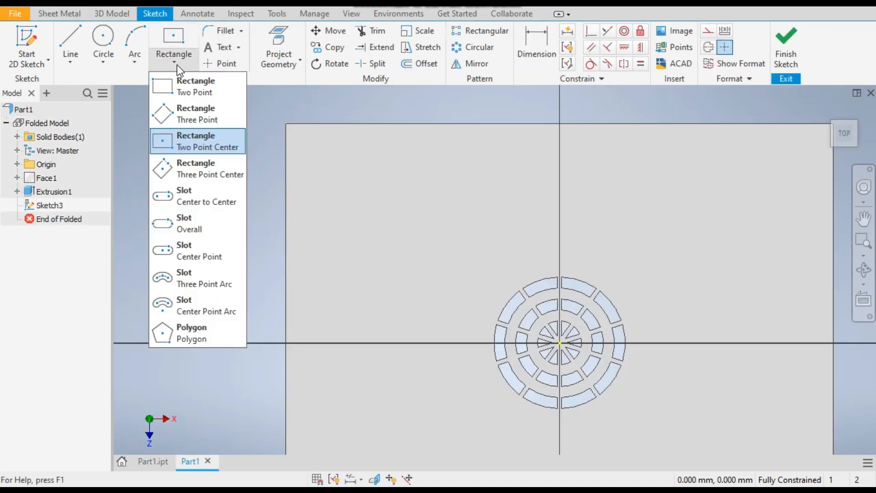
pyautogui.click(197, 201)
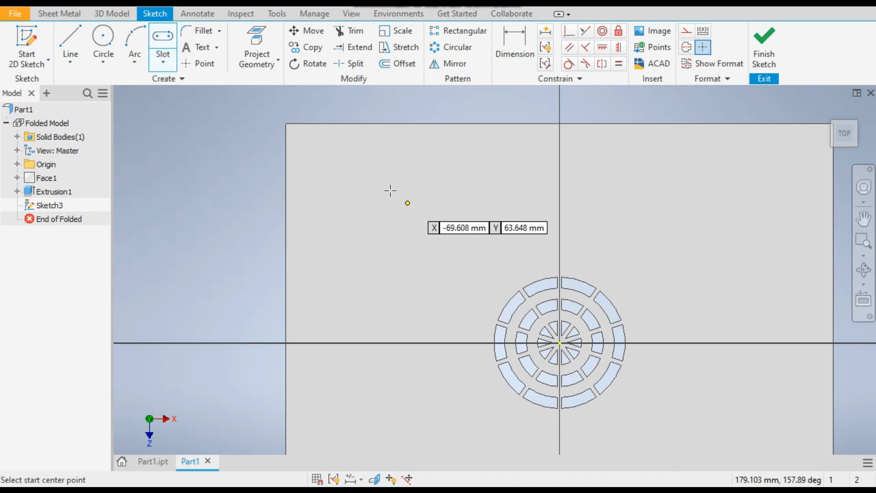
pyautogui.click(328, 182)
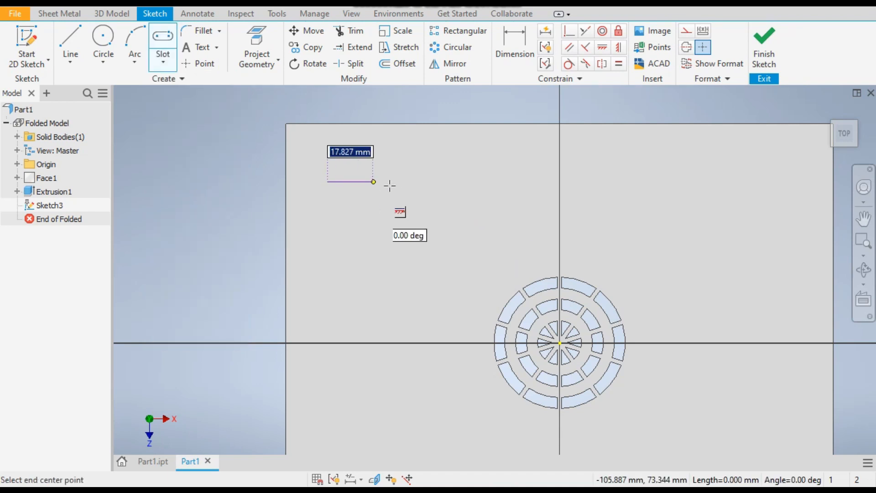
pyautogui.click(466, 182)
pyautogui.click(458, 197)
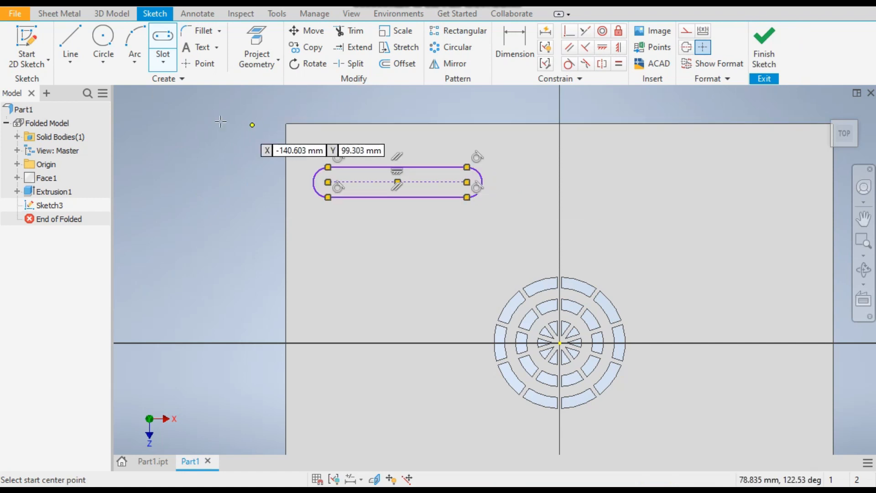
# Step: Dimension the slot 65 mm between its arc centers and 5 mm wide
pyautogui.click(520, 50)
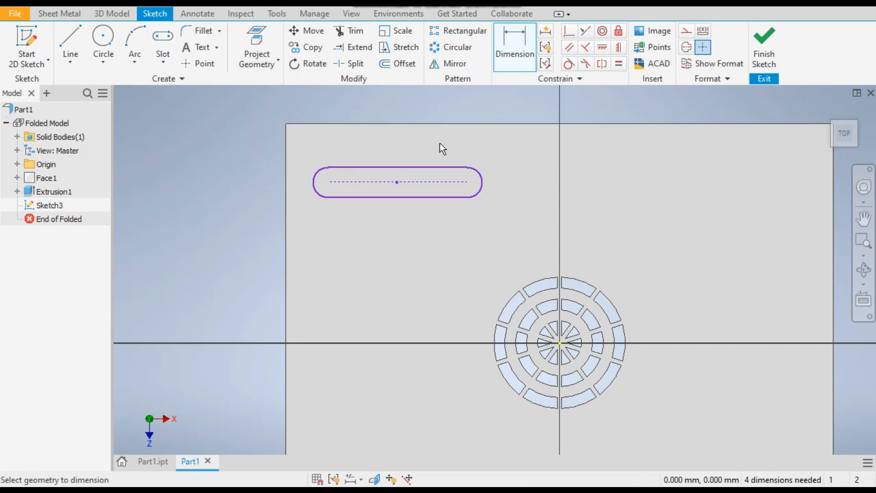
pyautogui.click(369, 180)
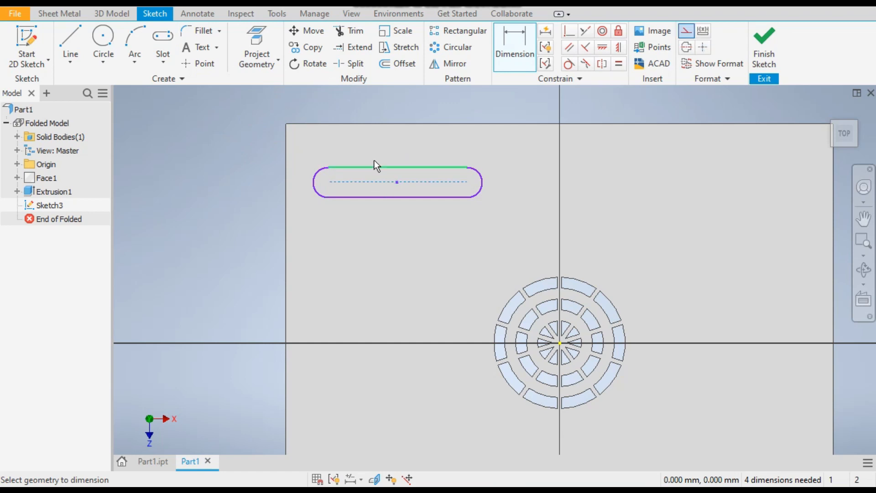
pyautogui.click(379, 144)
pyautogui.write('65')
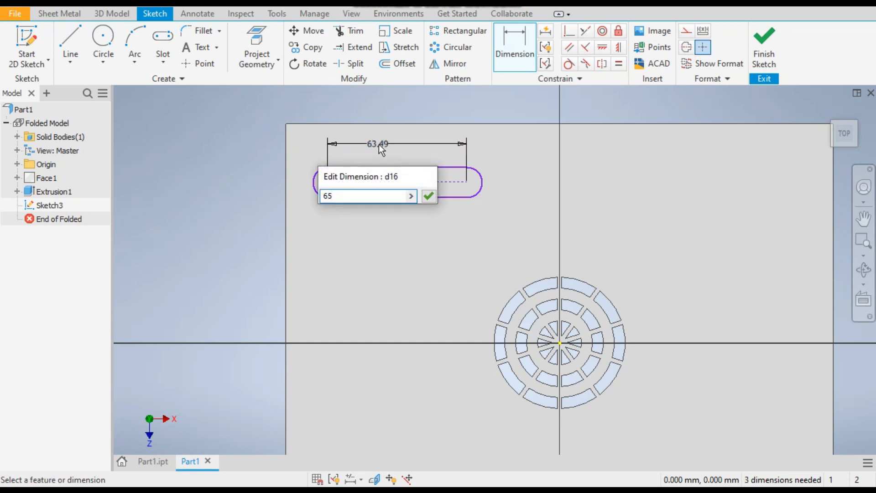
pyautogui.press('Return')
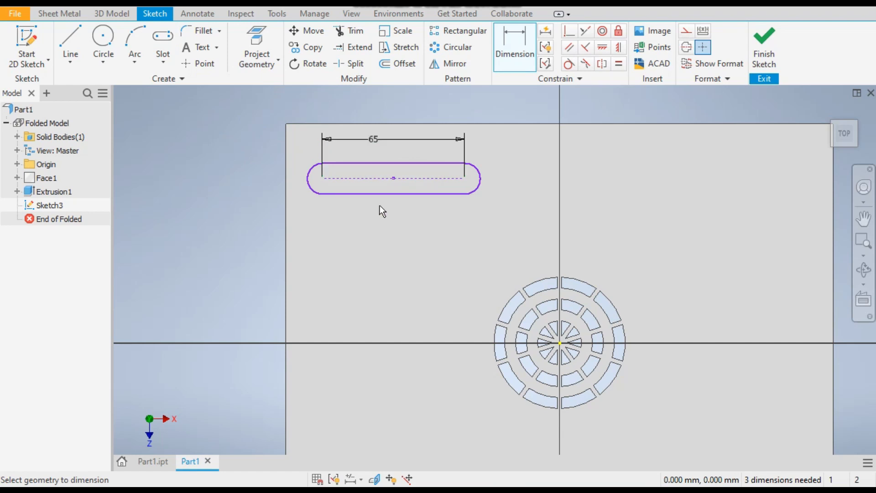
pyautogui.click(381, 165)
pyautogui.click(267, 178)
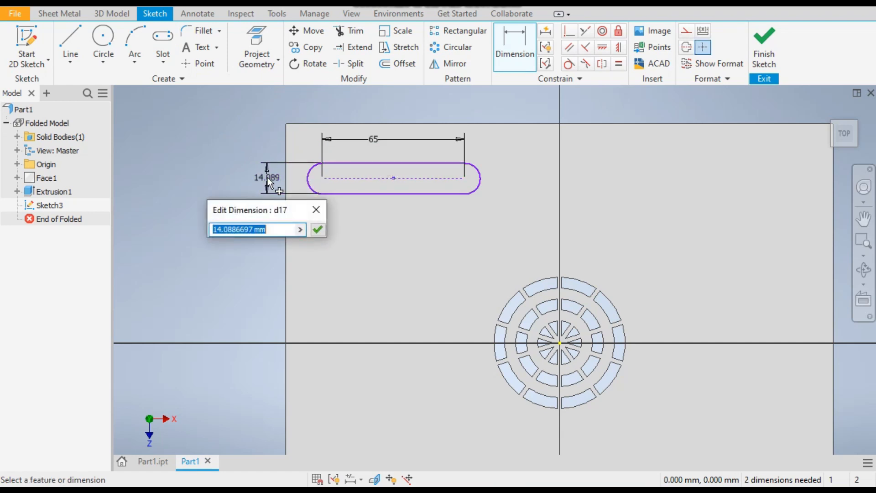
pyautogui.write('5')
pyautogui.press('Return')
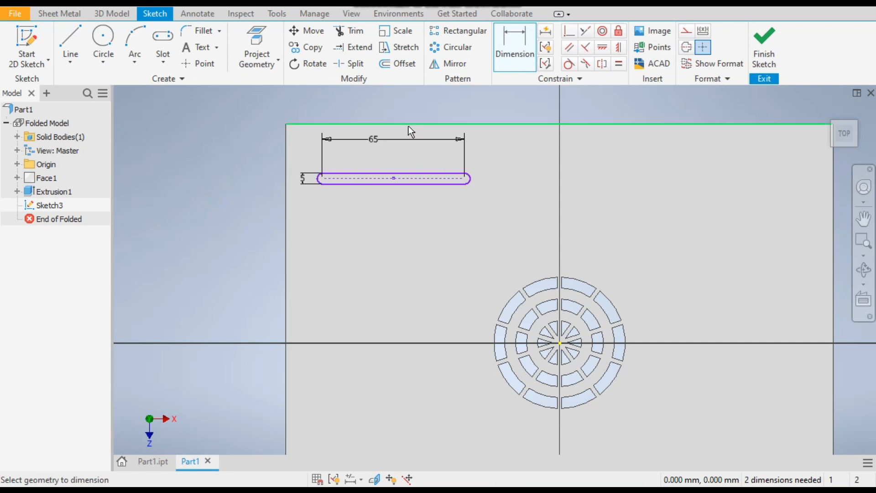
# Step: Dimension the slot's centerline 25 mm from the plate's upper edge
pyautogui.click(409, 179)
pyautogui.click(414, 152)
pyautogui.write('25')
pyautogui.press('Return')
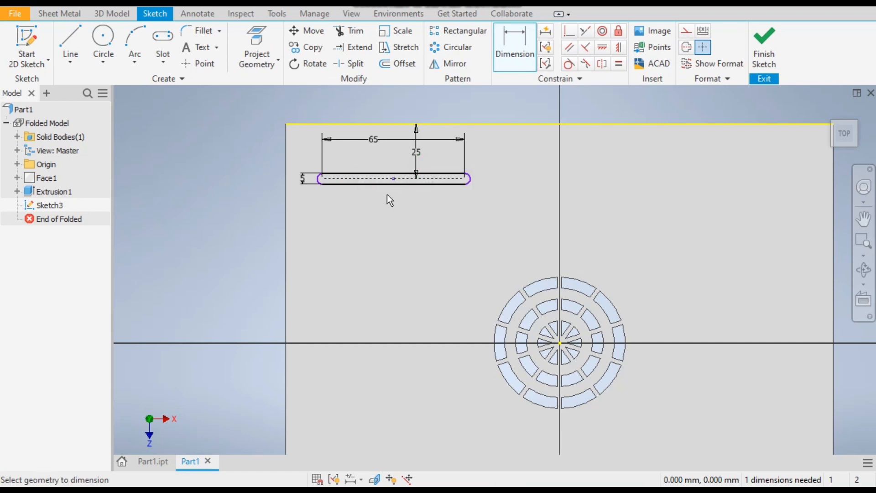
# Step: Dimension the slot's center 50 mm from the plate's left edge
pyautogui.click(288, 211)
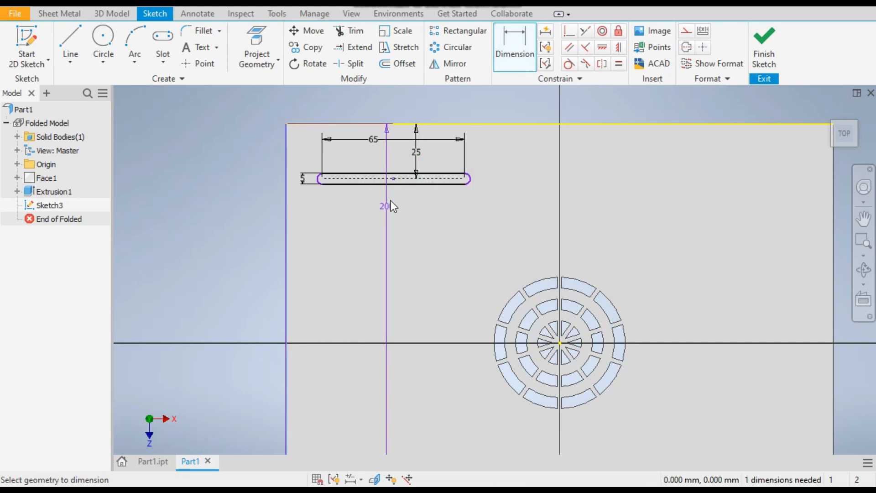
pyautogui.click(394, 181)
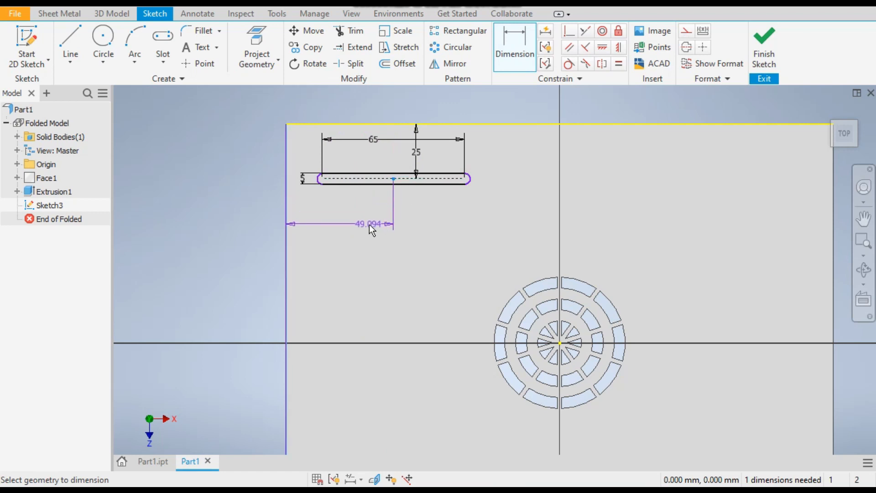
pyautogui.click(369, 224)
pyautogui.write('50')
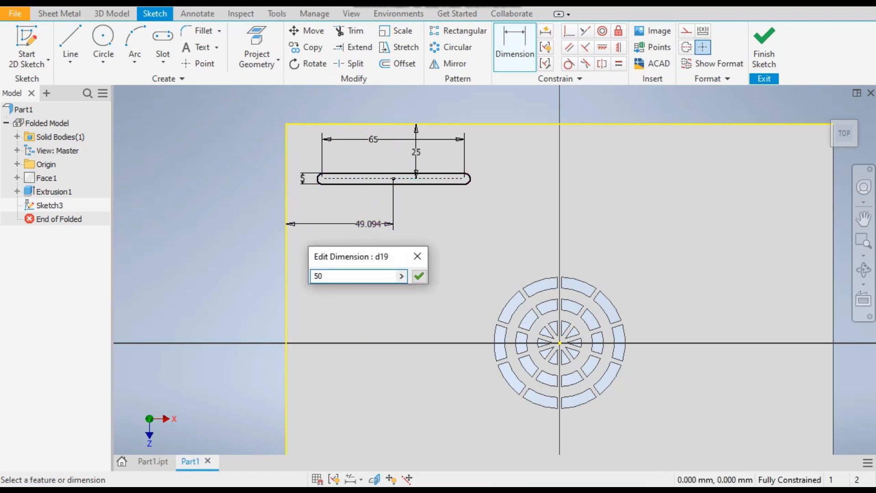
pyautogui.press('Return')
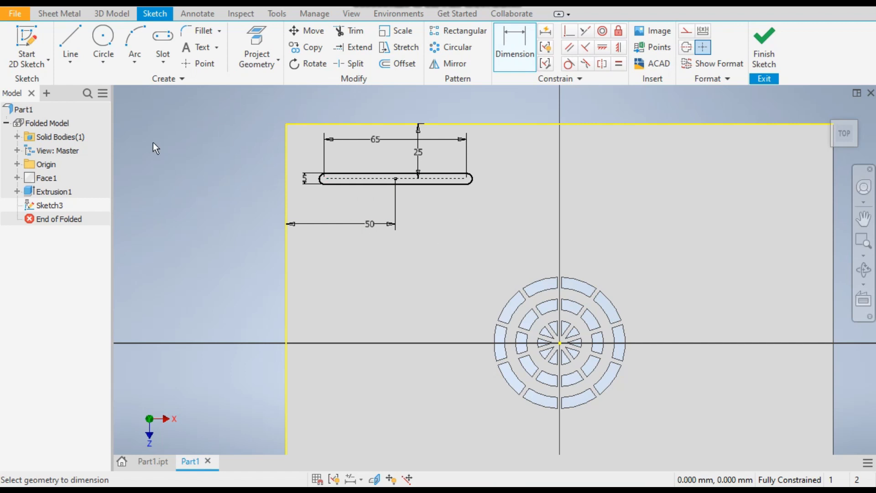
# Step: Create a rectangular pattern of the slot down the plate's left edge with 15 instances spaced 10 mm apart
pyautogui.click(462, 34)
pyautogui.moveTo(493, 161); pyautogui.dragTo(303, 197)
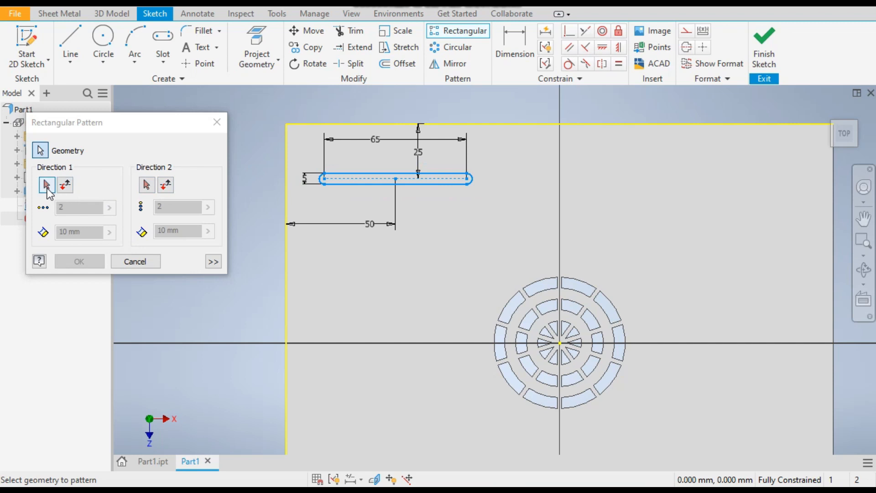
pyautogui.click(47, 185)
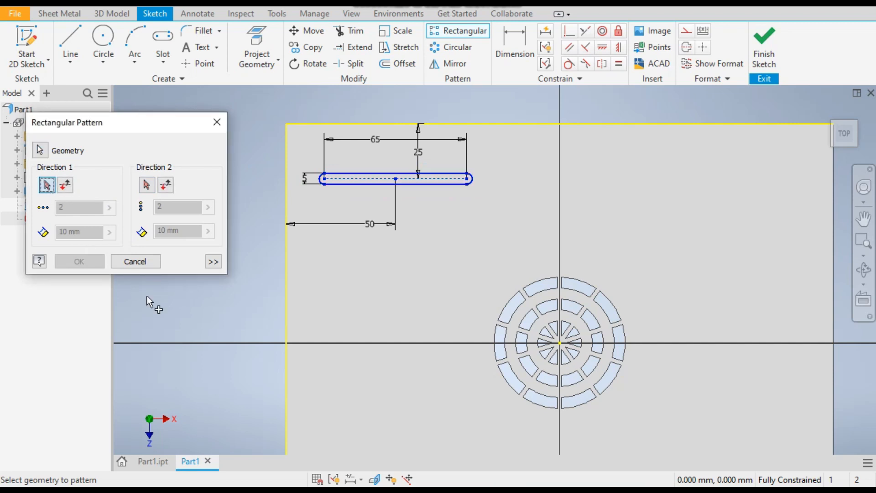
pyautogui.click(289, 266)
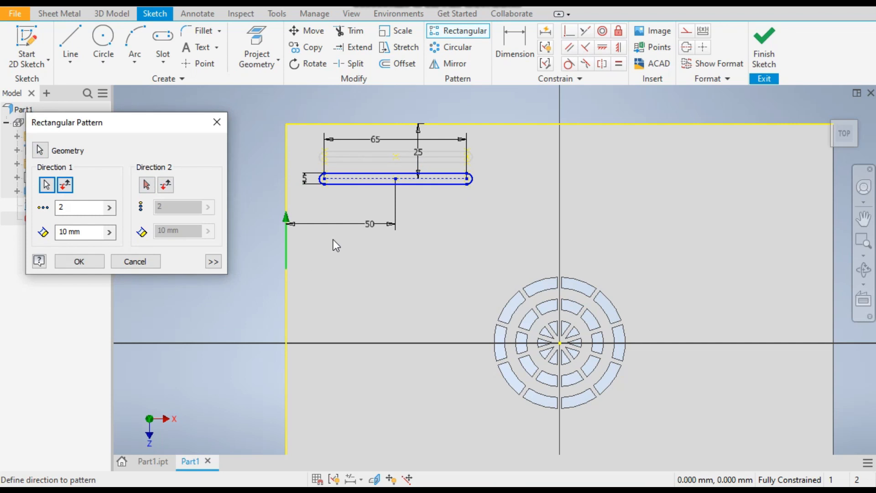
pyautogui.click(66, 185)
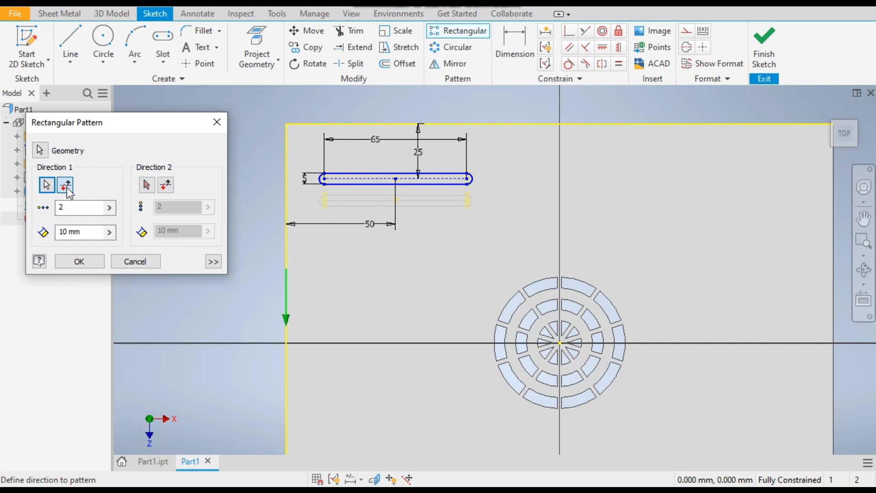
pyautogui.doubleClick(69, 208)
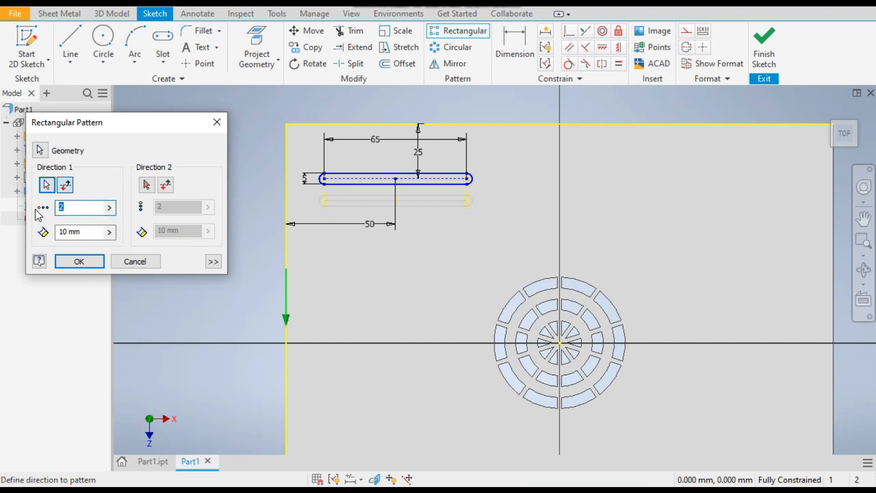
pyautogui.write('15')
pyautogui.scroll(2, 500, 140)
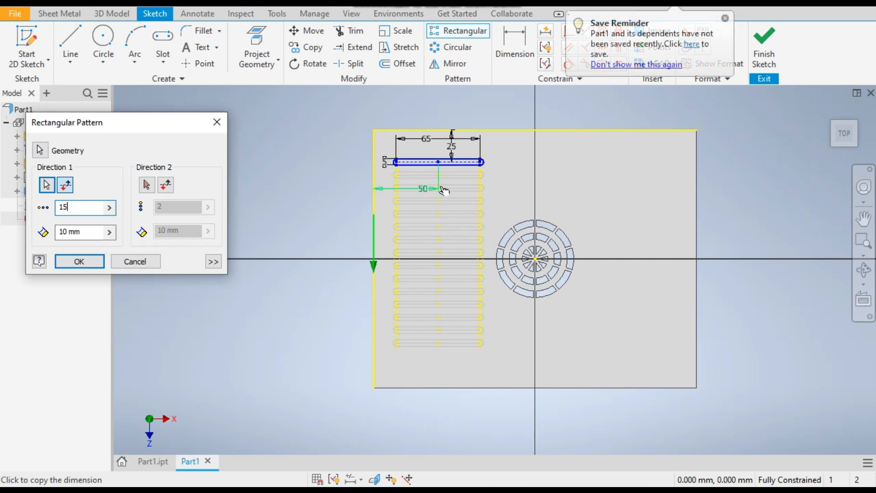
pyautogui.click(79, 261)
pyautogui.scroll(3, 447, 197)
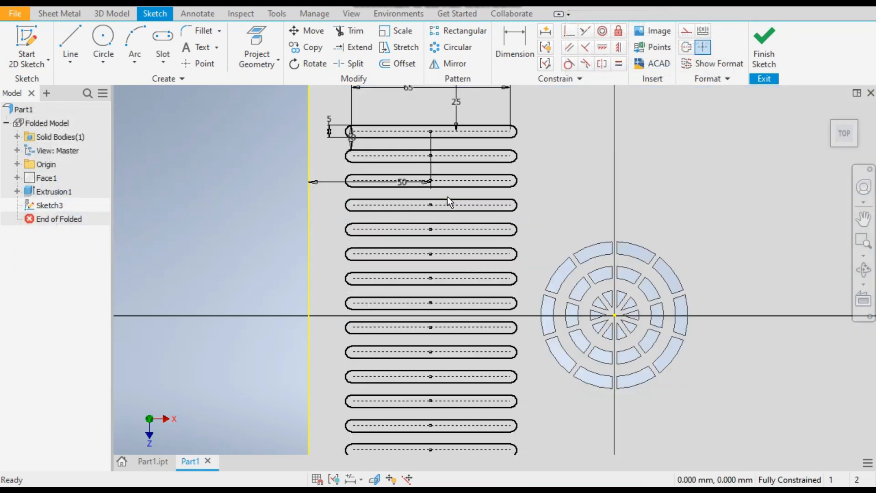
pyautogui.scroll(-3, 547, 230)
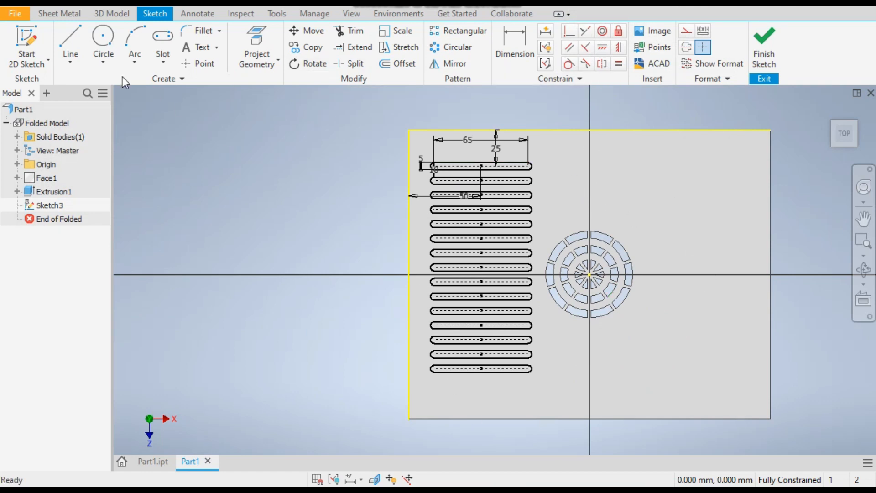
# Step: Sketch a vertical line about 47.5 mm long from the midpoint of the plate's upper edge toward the circular vent
pyautogui.click(76, 42)
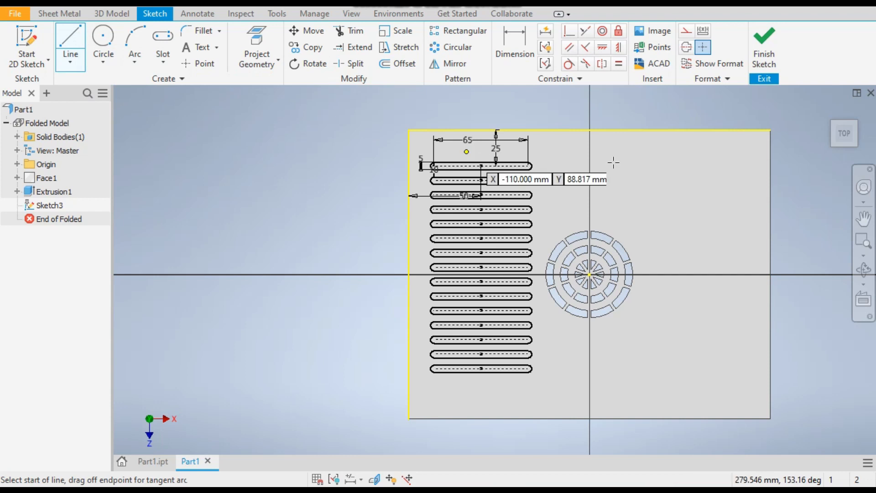
pyautogui.scroll(3, 588, 133)
pyautogui.click(587, 135)
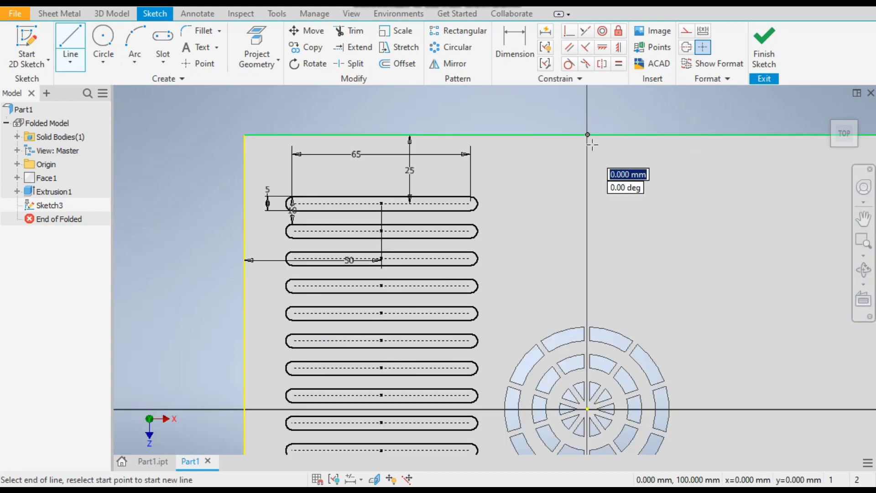
pyautogui.click(588, 264)
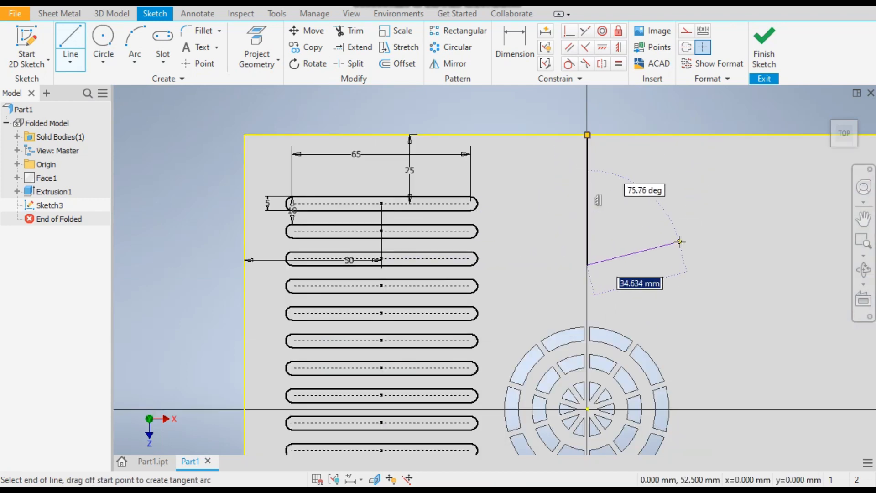
pyautogui.press('Escape')
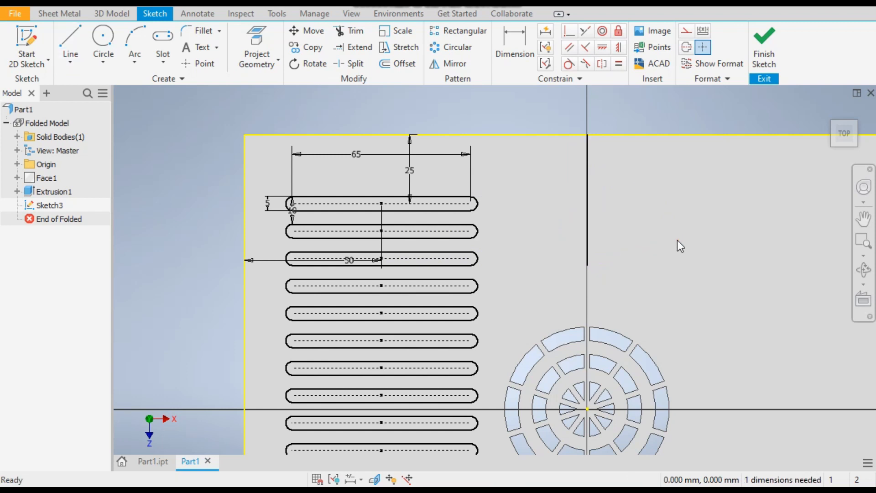
# Step: Mirror the whole column of slots across the vertical center line to the plate's right half
pyautogui.scroll(-5, 455, 180)
pyautogui.scroll(3, 459, 200)
pyautogui.moveTo(470, 157); pyautogui.dragTo(324, 440)
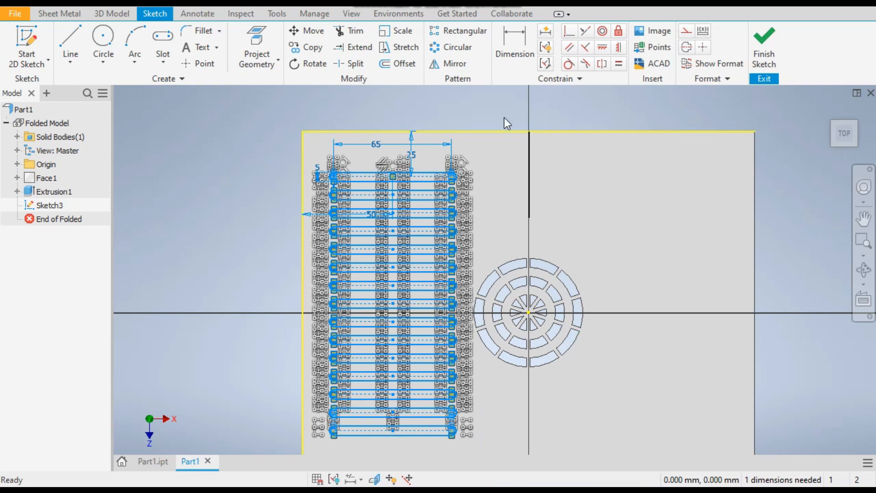
pyautogui.click(452, 64)
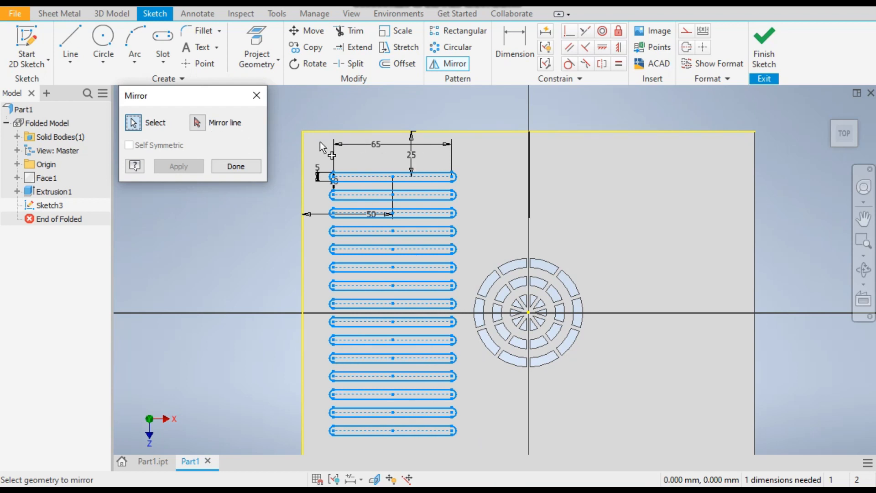
pyautogui.click(198, 123)
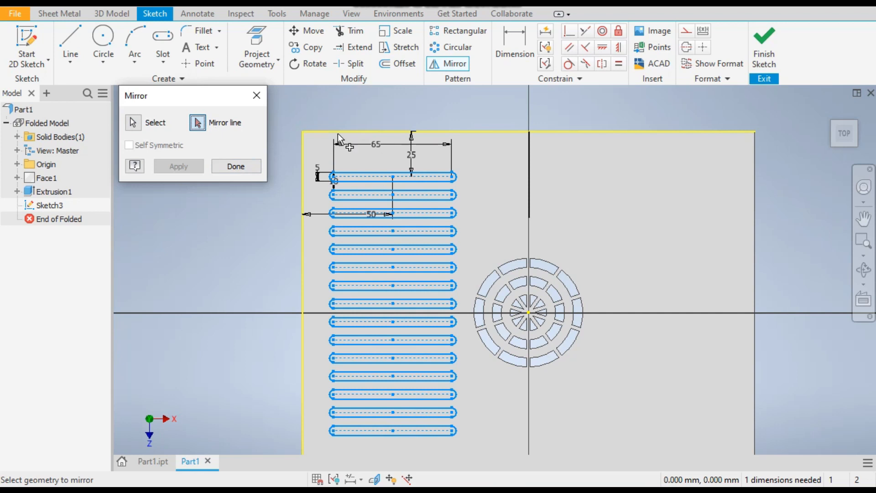
pyautogui.click(529, 154)
pyautogui.click(190, 167)
pyautogui.click(224, 171)
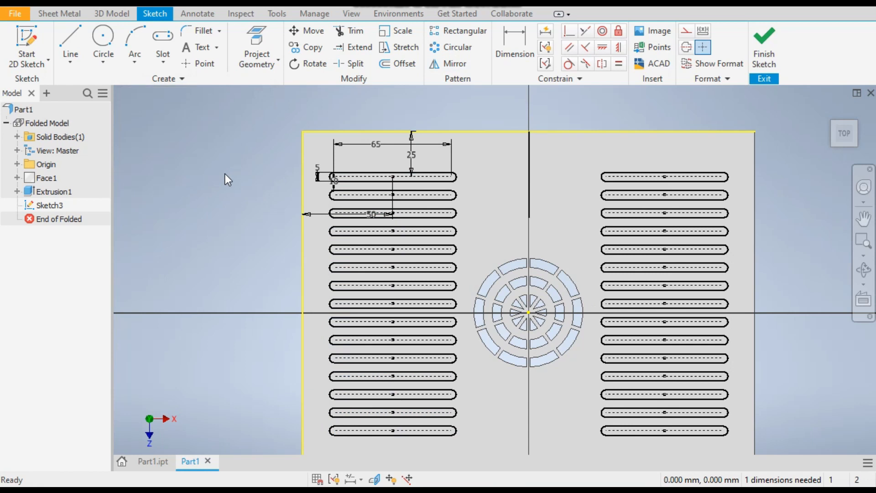
pyautogui.scroll(-3, 225, 174)
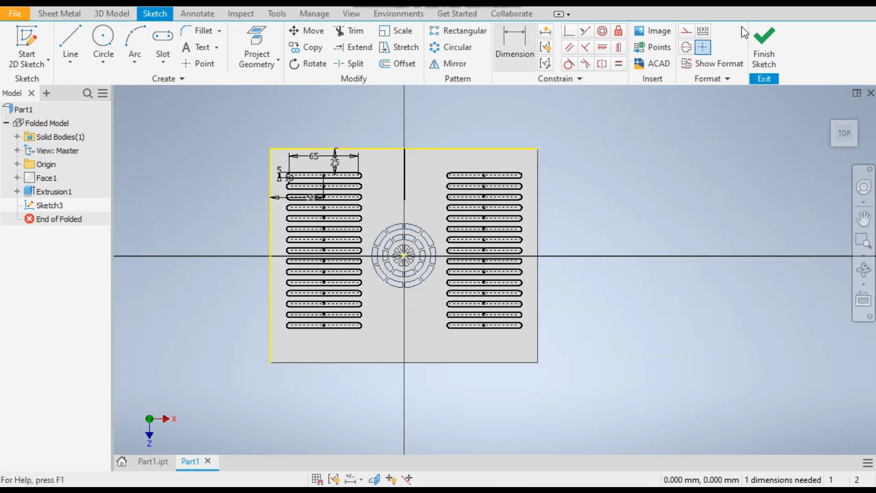
# Step: Finish the sketch and extrude all slot profiles in both columns as a 10 mm cut down through the plate
pyautogui.click(765, 41)
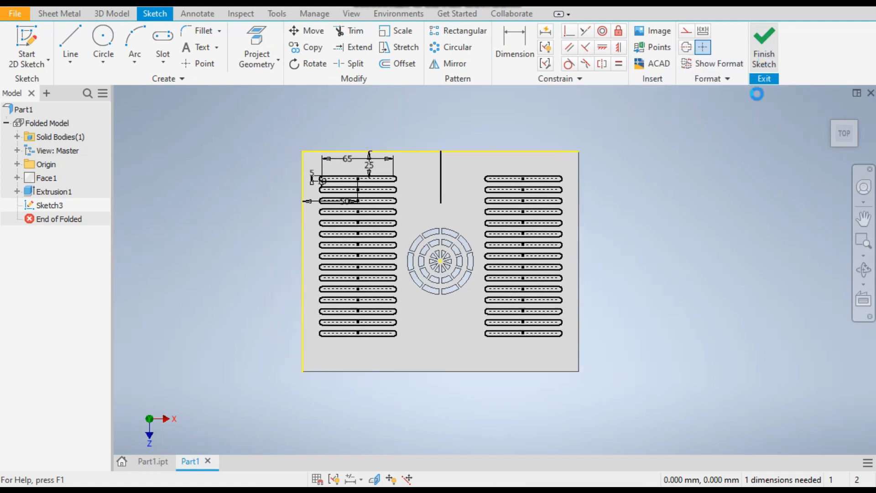
pyautogui.click(112, 11)
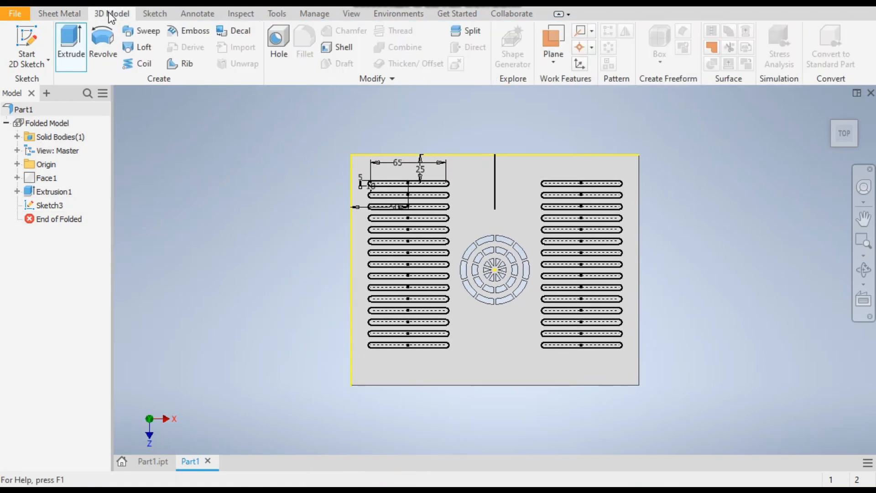
pyautogui.click(65, 38)
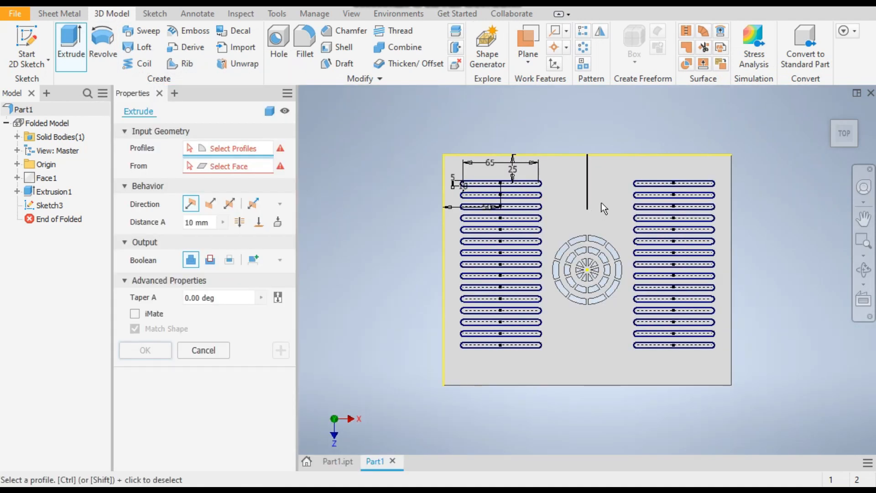
pyautogui.moveTo(552, 168); pyautogui.dragTo(453, 358)
pyautogui.moveTo(719, 166)
pyautogui.mouseDown()
pyautogui.moveTo(645, 336)
pyautogui.moveTo(623, 366)
pyautogui.mouseUp()
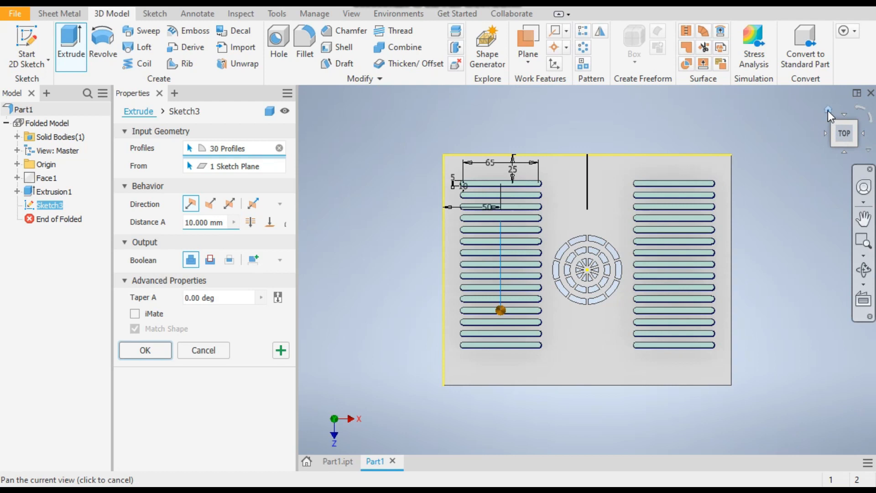
pyautogui.click(828, 110)
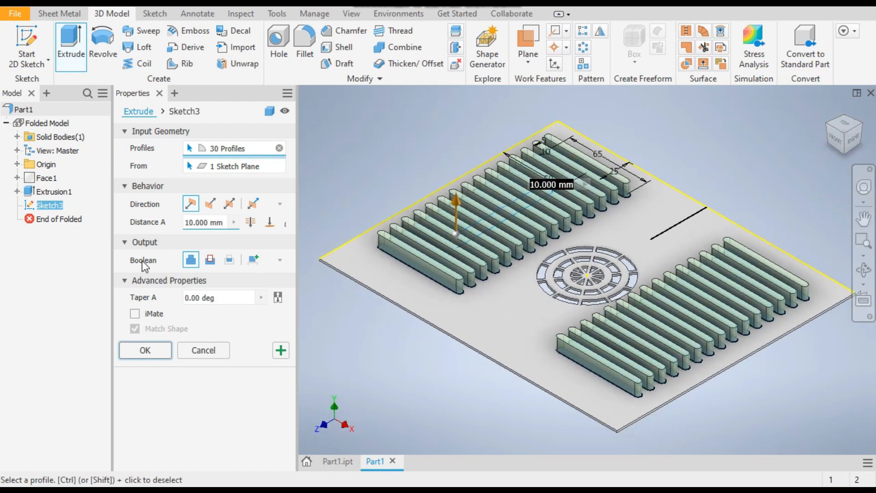
pyautogui.click(211, 203)
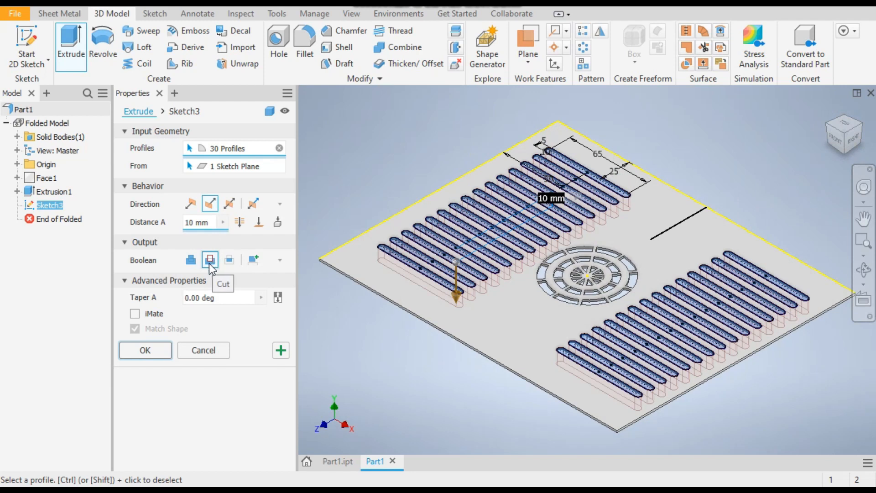
pyautogui.click(146, 351)
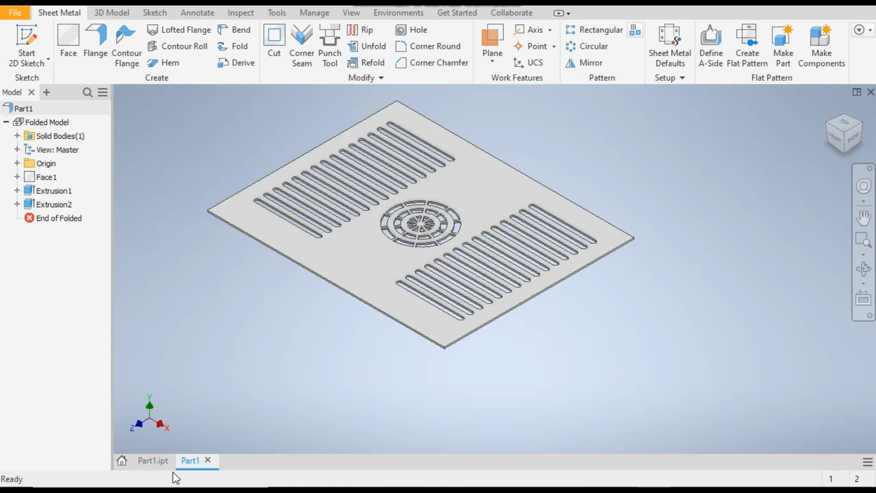
# Step: Check the finished reference part and set up a 40 mm high, 90° flange on the plate's front long edge
pyautogui.click(153, 461)
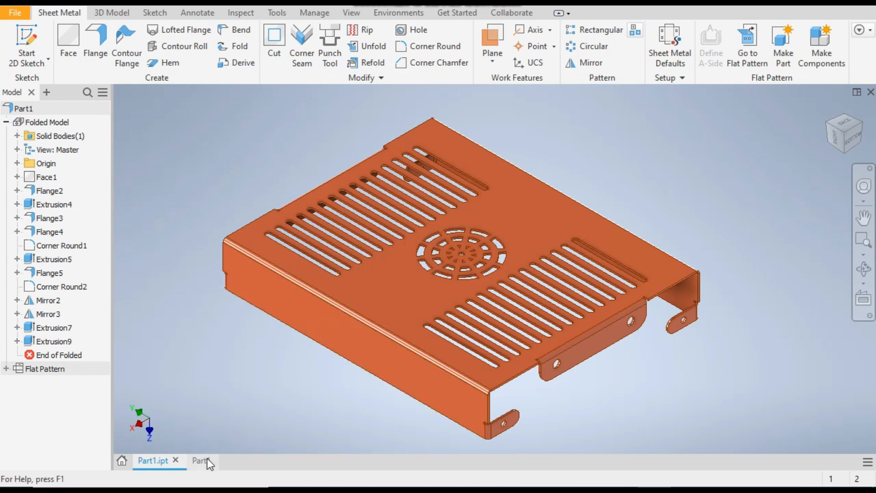
pyautogui.click(194, 461)
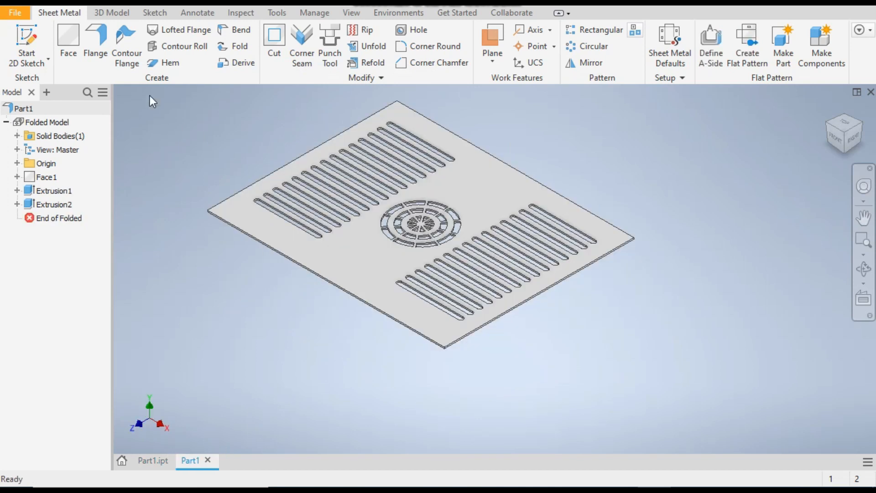
pyautogui.click(95, 33)
pyautogui.click(609, 251)
pyautogui.write('40')
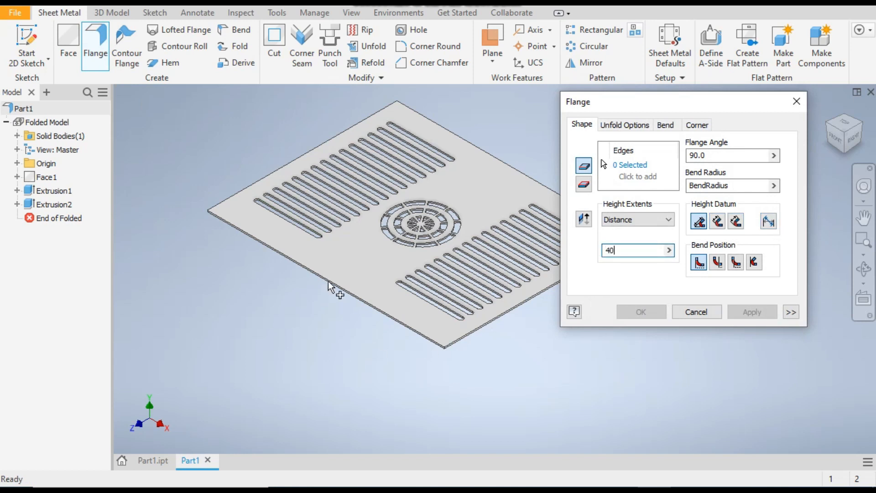
pyautogui.scroll(3, 339, 292)
pyautogui.click(631, 165)
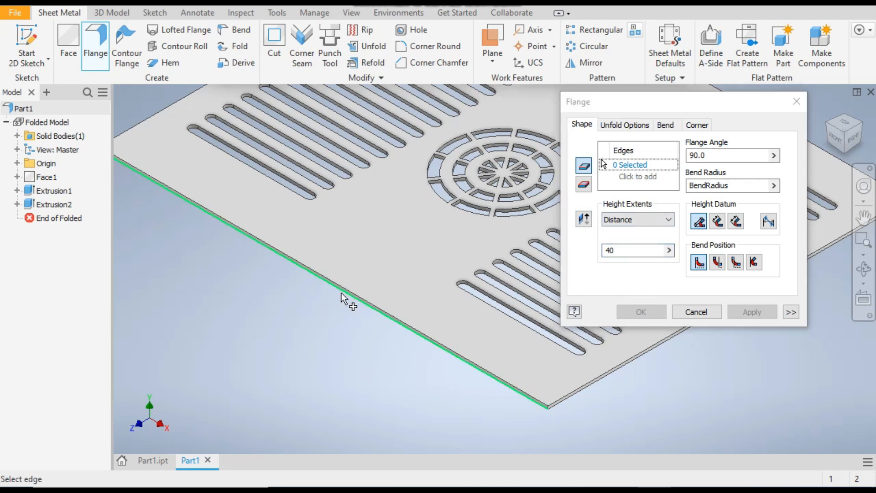
pyautogui.click(343, 300)
pyautogui.scroll(-3, 370, 295)
pyautogui.click(185, 458)
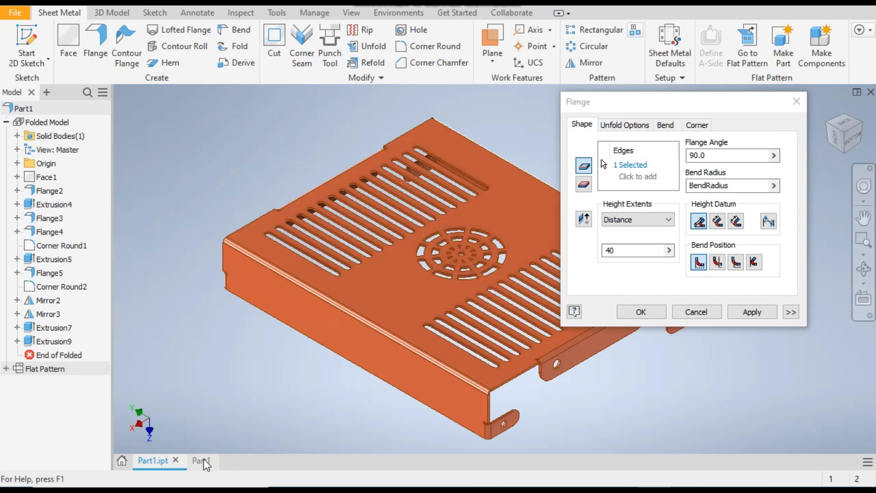
pyautogui.click(202, 459)
pyautogui.moveTo(524, 364); pyautogui.dragTo(411, 366, button='middle')
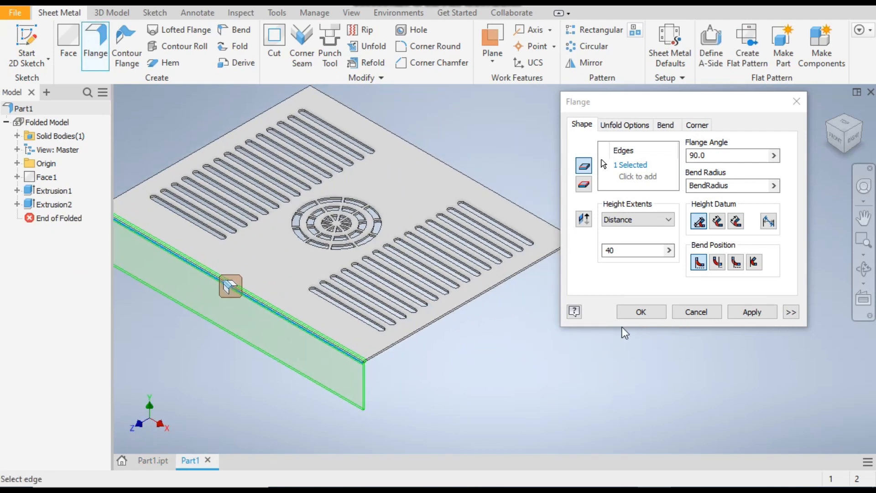
# Step: Add the opposite long edge to the flange selection and create both side flanges
pyautogui.click(863, 126)
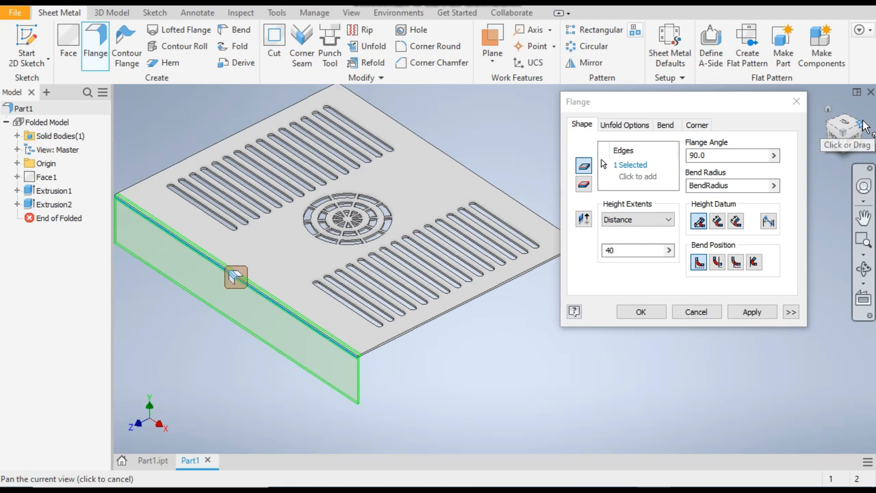
pyautogui.scroll(5, 416, 350)
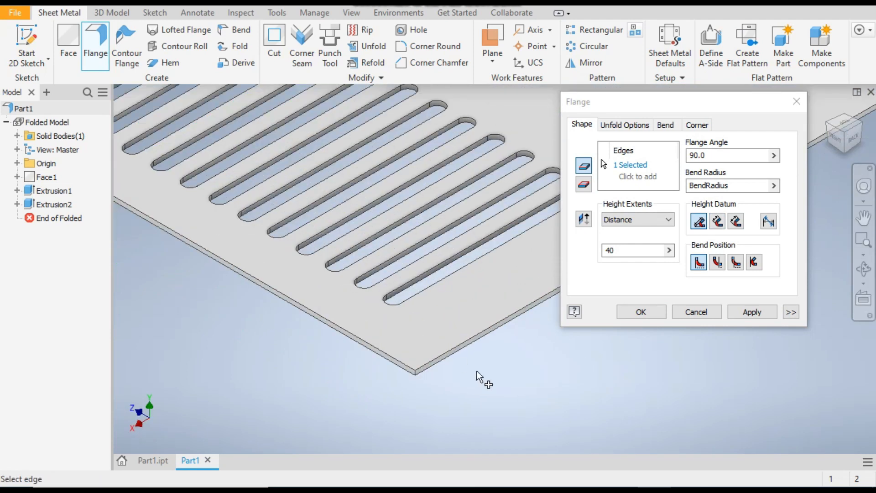
pyautogui.click(450, 356)
pyautogui.scroll(-4, 421, 309)
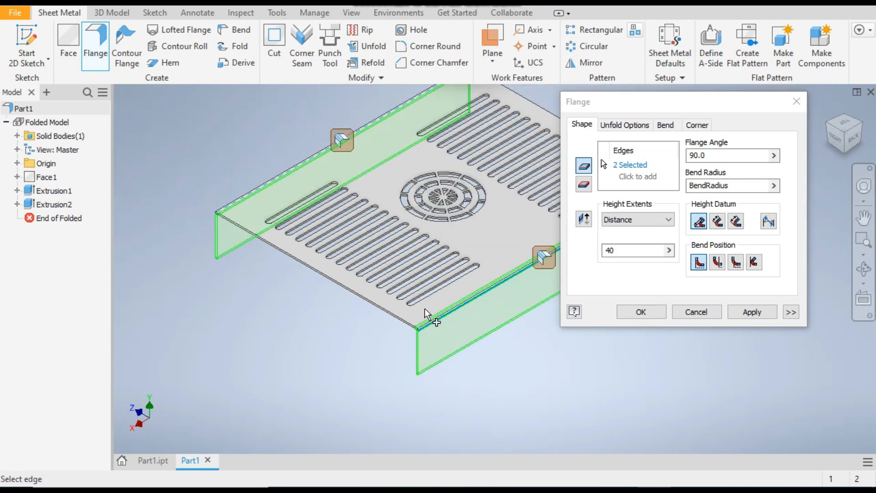
pyautogui.moveTo(829, 124); pyautogui.dragTo(620, 340)
pyautogui.click(752, 312)
pyautogui.moveTo(620, 370); pyautogui.dragTo(532, 357, button='middle')
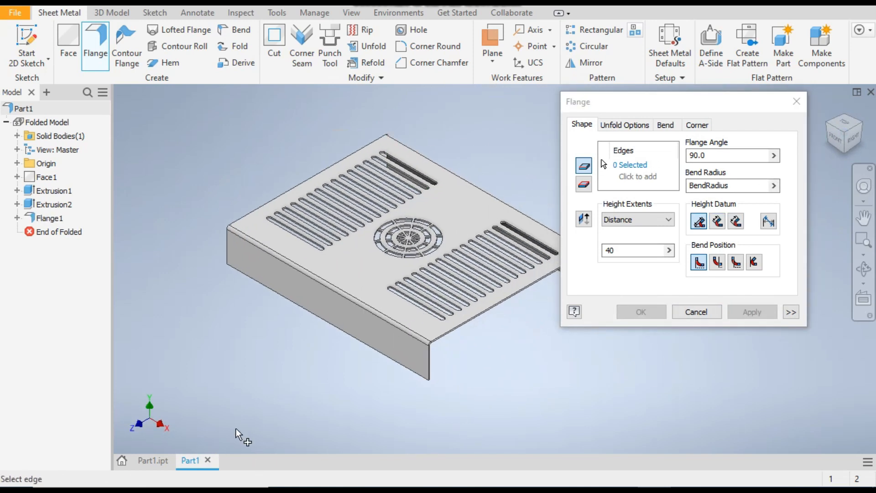
# Step: Select the plate's right short edge for another flange and set its width extents to a centered width
pyautogui.click(151, 460)
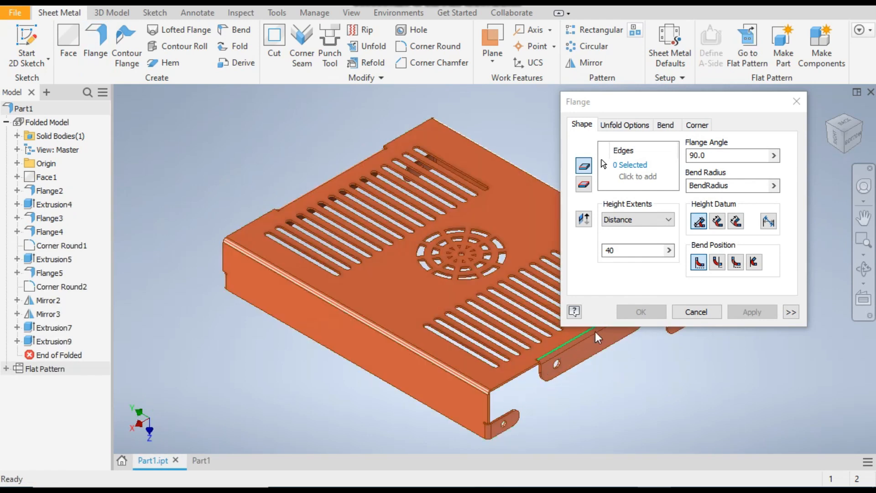
pyautogui.click(201, 460)
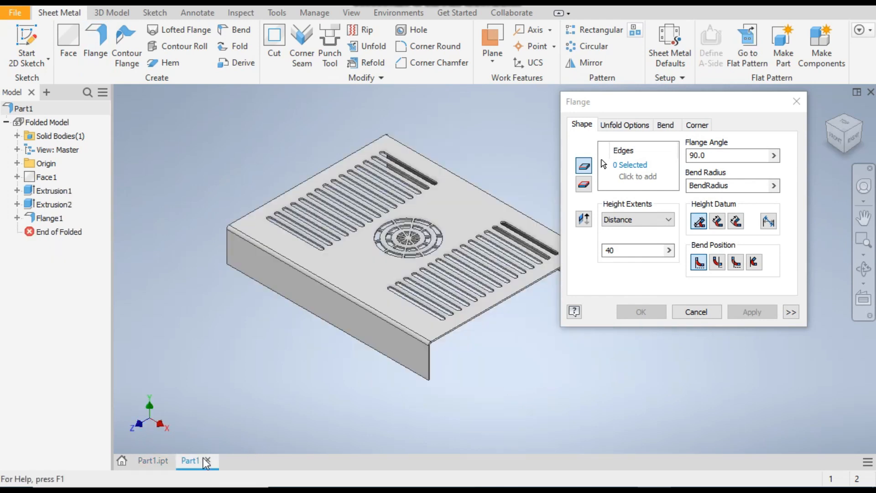
pyautogui.moveTo(521, 378); pyautogui.dragTo(497, 365, button='middle')
pyautogui.scroll(5, 410, 315)
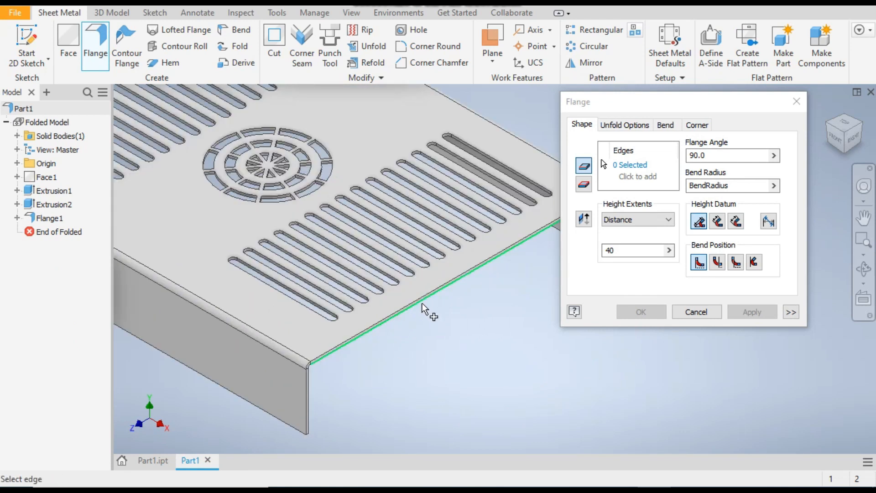
pyautogui.click(422, 303)
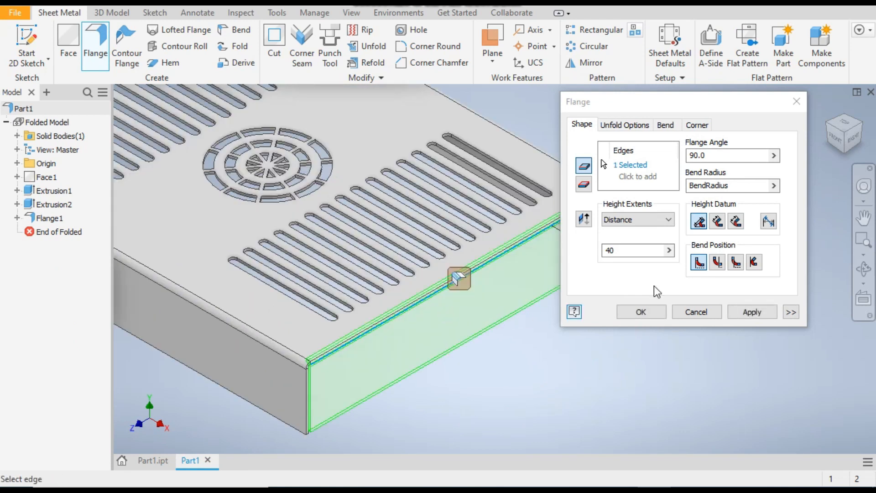
pyautogui.click(154, 460)
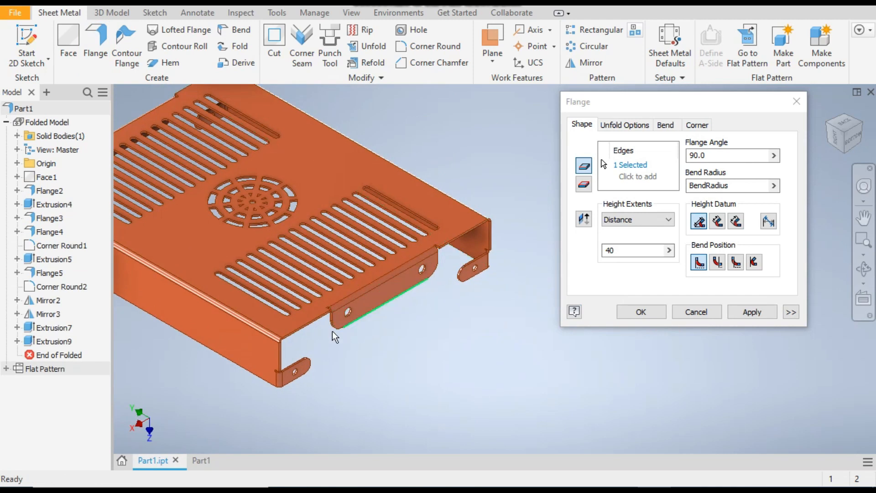
pyautogui.click(199, 460)
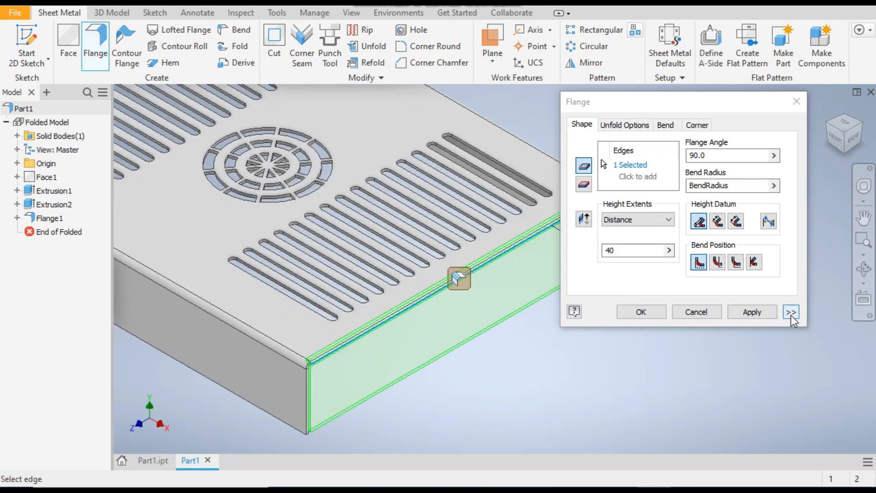
pyautogui.click(791, 312)
pyautogui.click(644, 364)
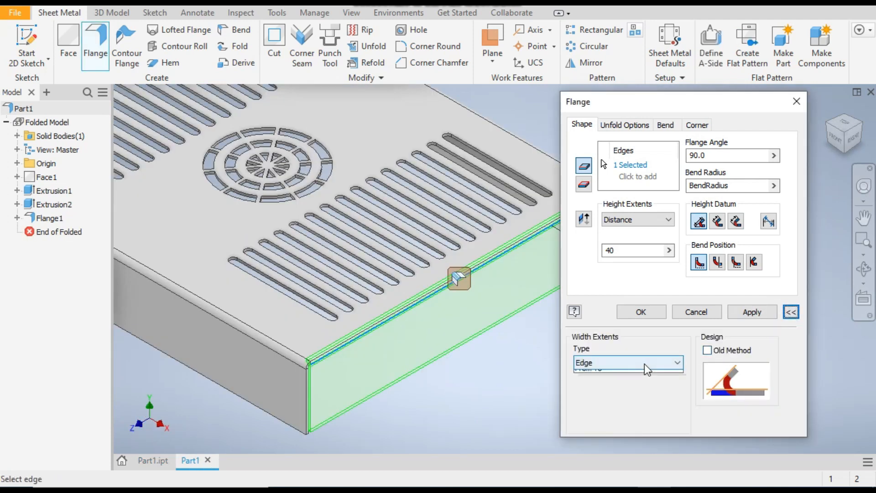
pyautogui.click(615, 382)
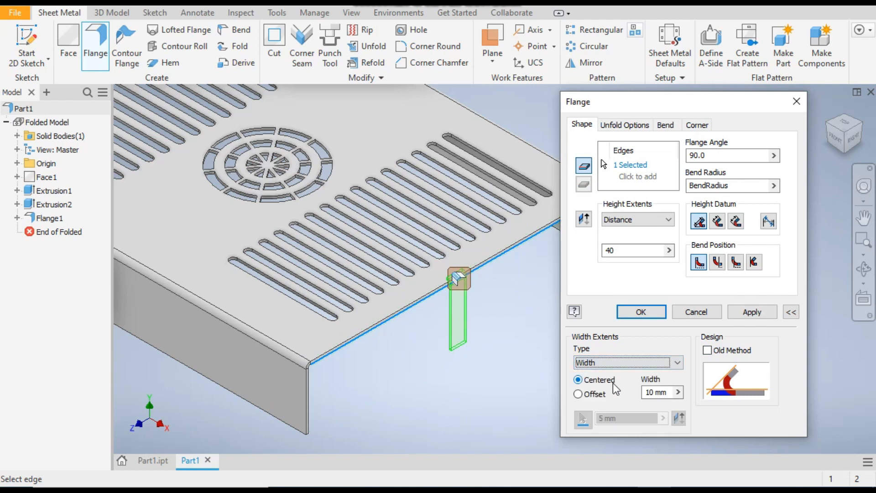
# Step: Set the short-edge flange to 30 mm high and 100 mm wide, and create it
pyautogui.doubleClick(634, 254)
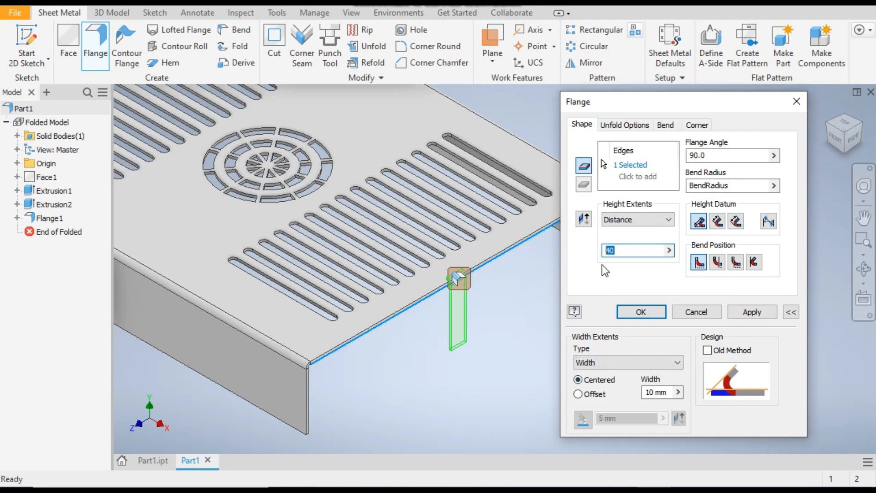
pyautogui.write('100')
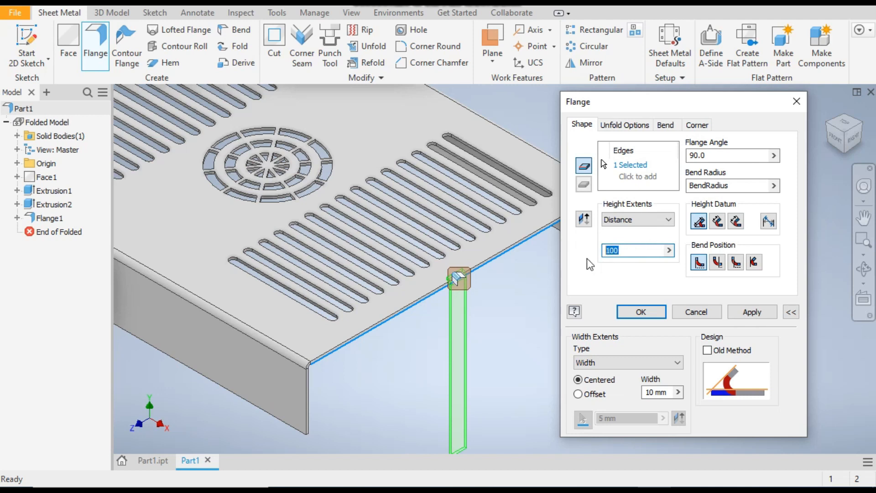
pyautogui.write('30')
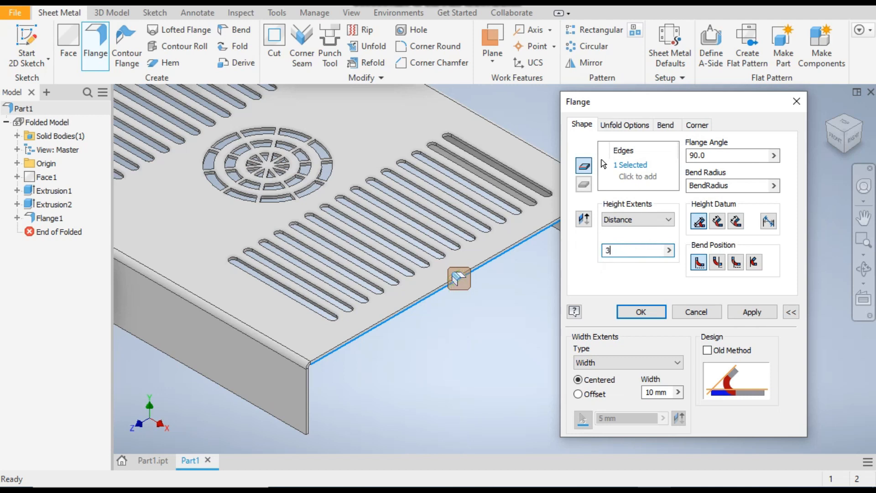
pyautogui.doubleClick(670, 394)
pyautogui.write('100')
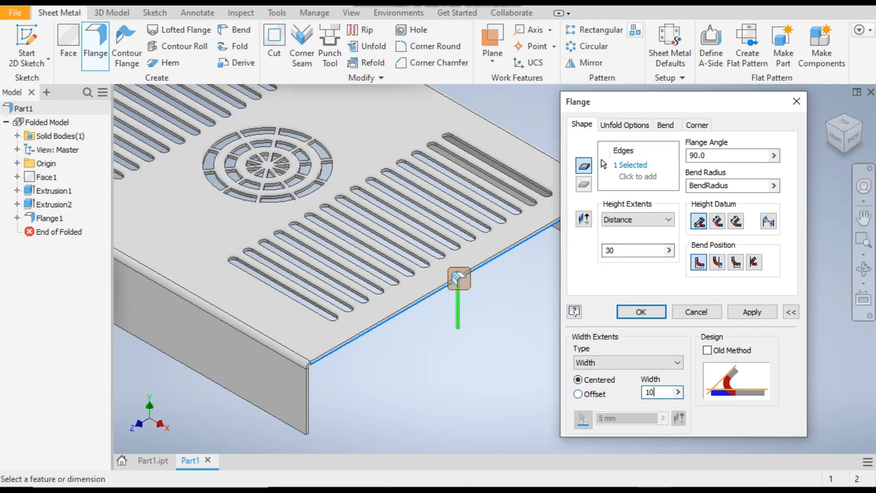
pyautogui.click(751, 310)
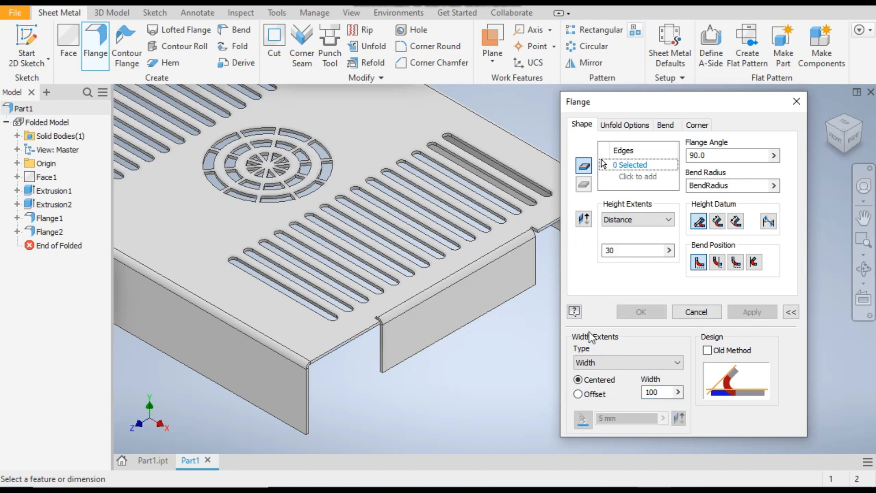
# Step: Create a matching centered flange, 30 mm high and 100 mm wide, on the opposite short edge and finish the Flange command
pyautogui.scroll(-3, 547, 338)
pyautogui.click(824, 127)
pyautogui.scroll(4, 402, 320)
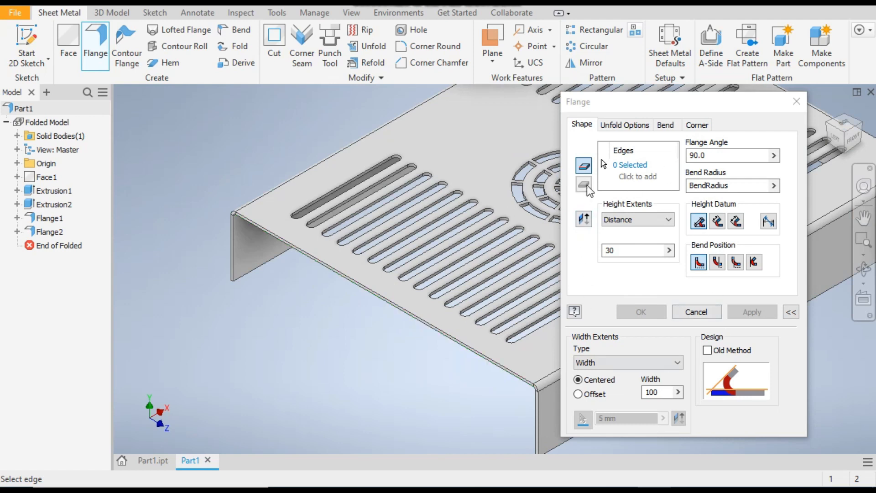
pyautogui.click(402, 314)
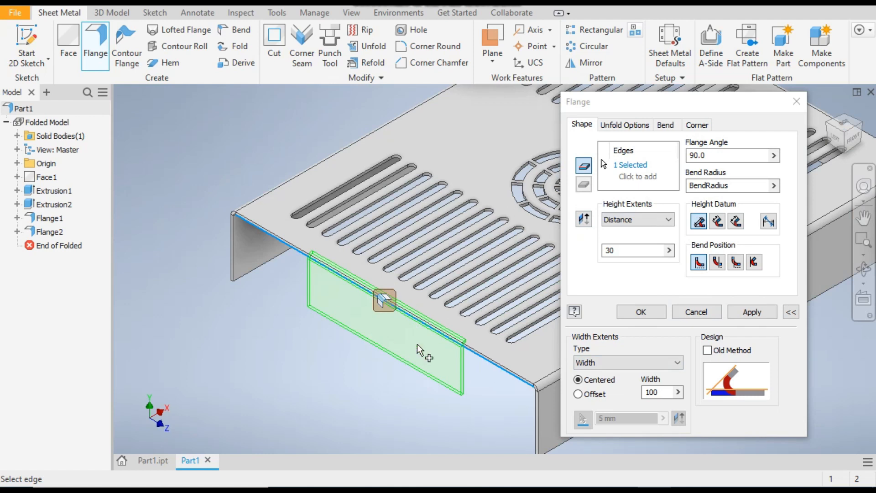
pyautogui.click(754, 311)
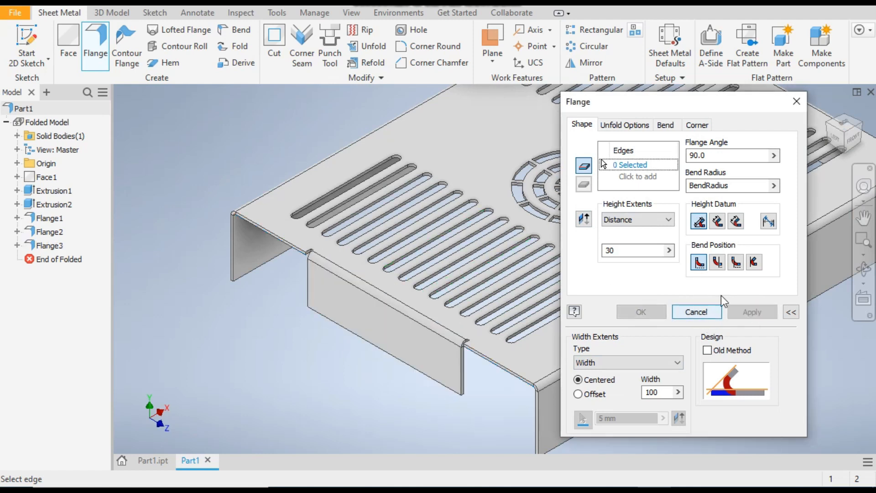
pyautogui.click(797, 100)
# Step: Start a Corner Round with a 10 mm radius and select both lower corners of the right short-edge flange
pyautogui.click(861, 129)
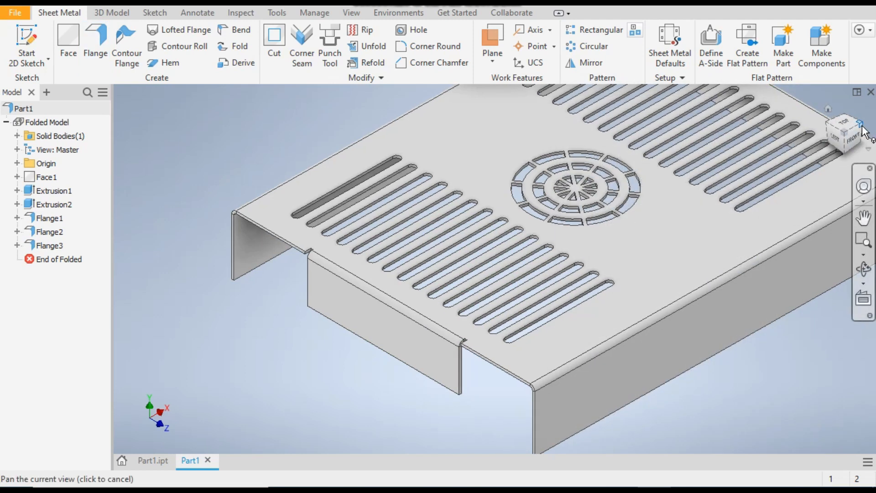
pyautogui.moveTo(630, 346); pyautogui.dragTo(619, 342)
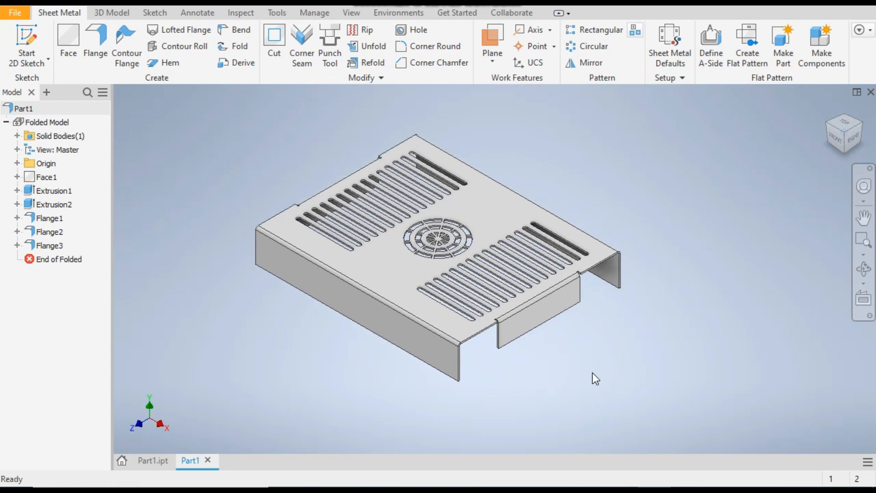
pyautogui.scroll(-3, 503, 352)
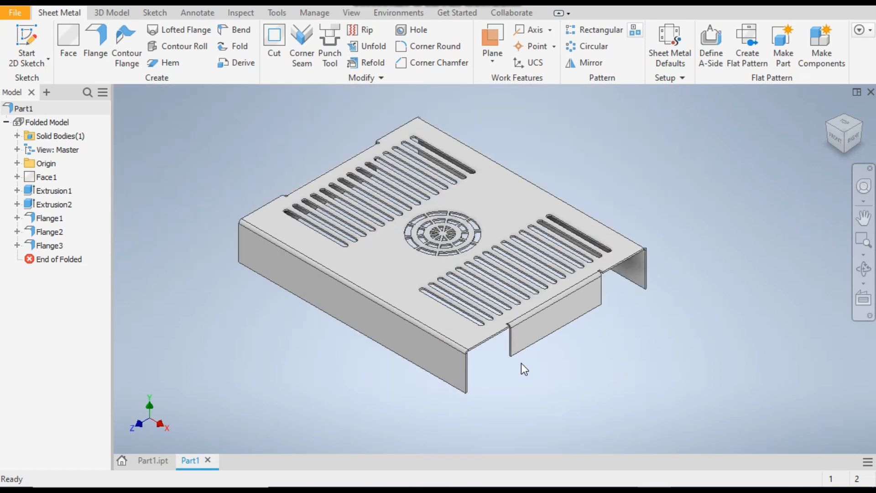
pyautogui.scroll(-3, 521, 362)
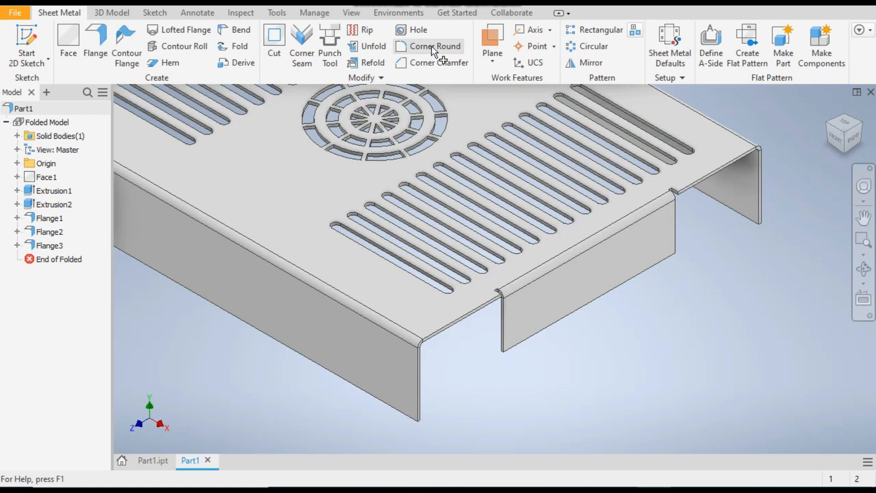
pyautogui.click(432, 45)
pyautogui.click(746, 199)
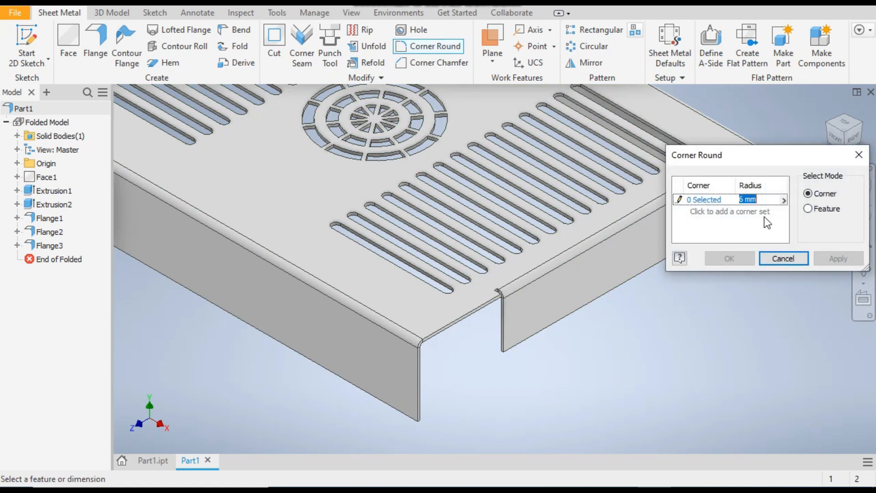
pyautogui.write('10')
pyautogui.click(697, 202)
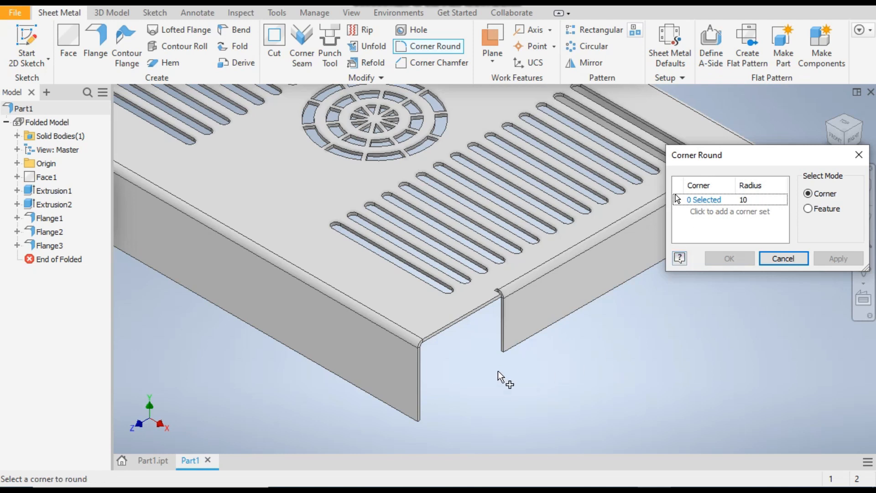
pyautogui.scroll(3, 501, 364)
pyautogui.click(505, 346)
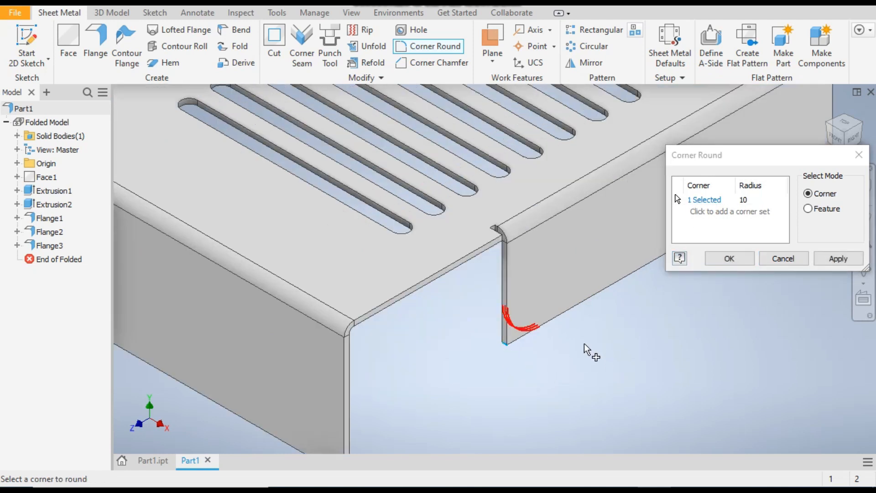
pyautogui.scroll(-3, 361, 352)
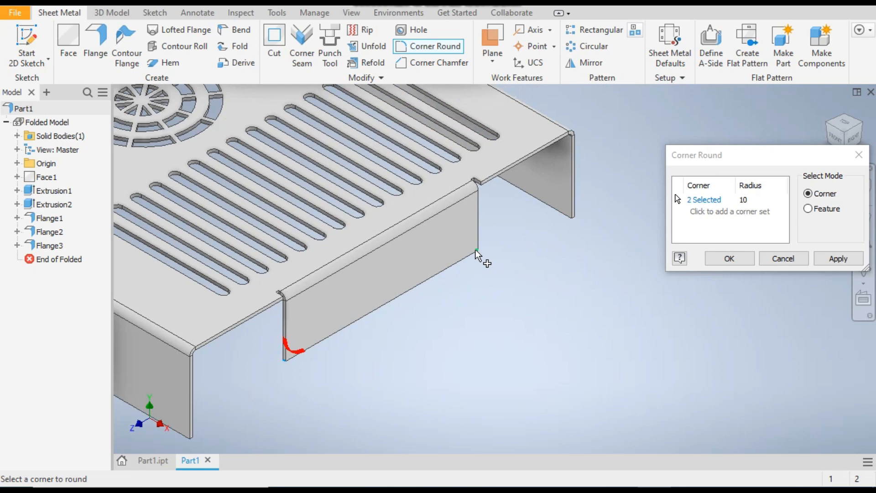
pyautogui.scroll(-3, 607, 255)
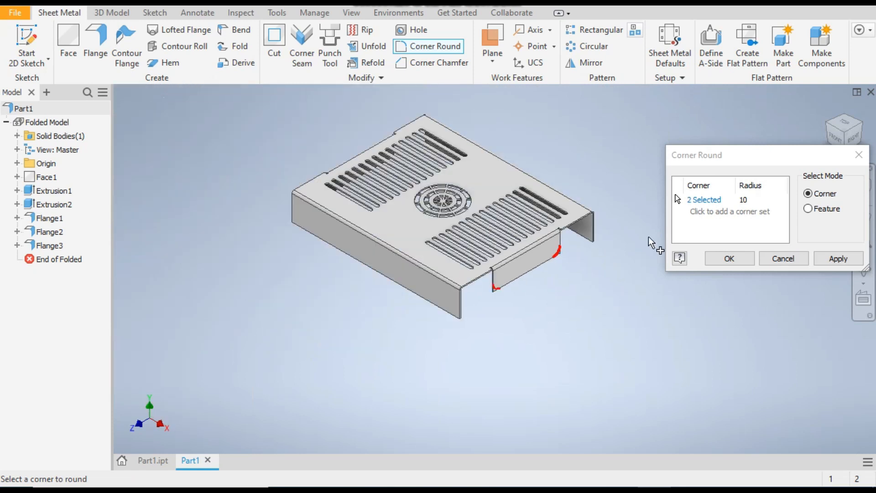
# Step: Add both lower corners of the opposite short-edge flange to the selection and create the 10 mm corner rounds
pyautogui.click(830, 132)
pyautogui.scroll(3, 360, 315)
pyautogui.click(350, 301)
pyautogui.click(505, 390)
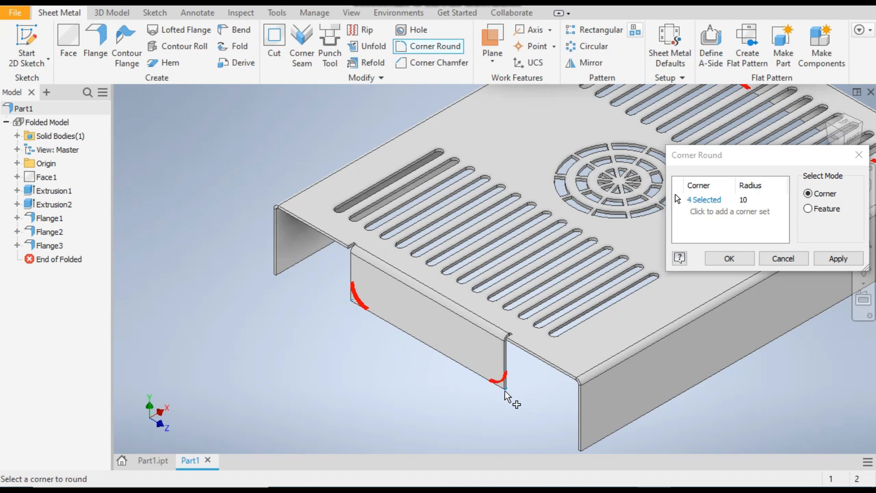
pyautogui.moveTo(785, 362); pyautogui.dragTo(674, 327, button='middle')
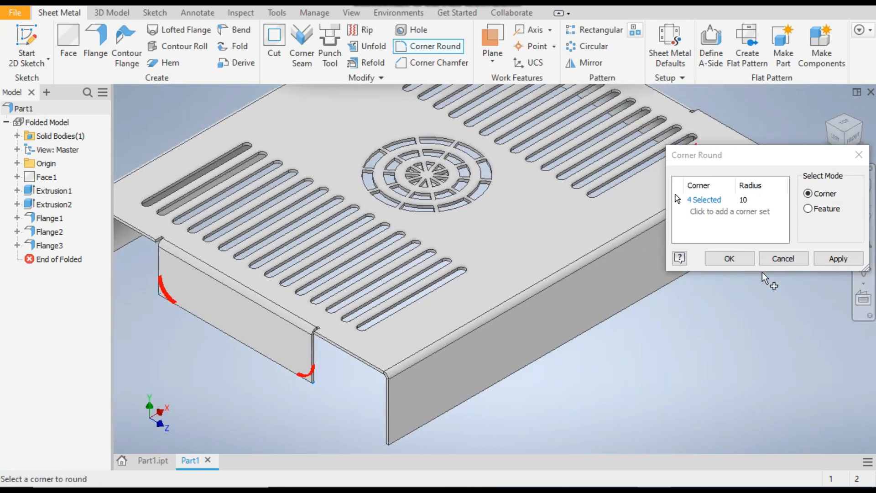
pyautogui.click(729, 259)
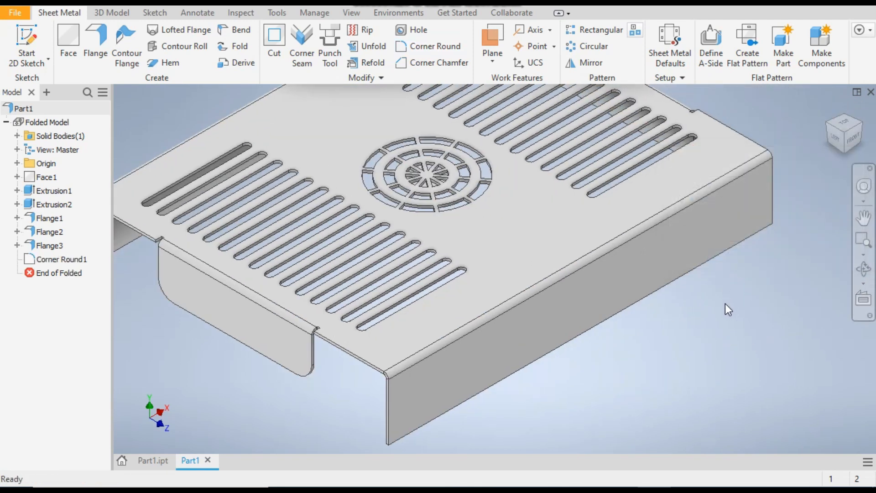
# Step: Check the flange holes in the reference part Part1.ipt, and start a 2D sketch on the right short-edge flange's outer face in Part1
pyautogui.click(861, 124)
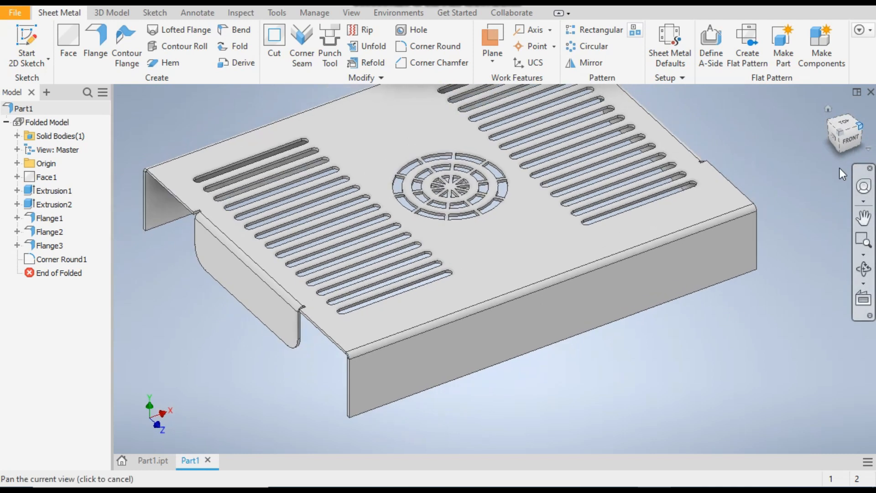
pyautogui.moveTo(696, 369); pyautogui.dragTo(620, 339, button='middle')
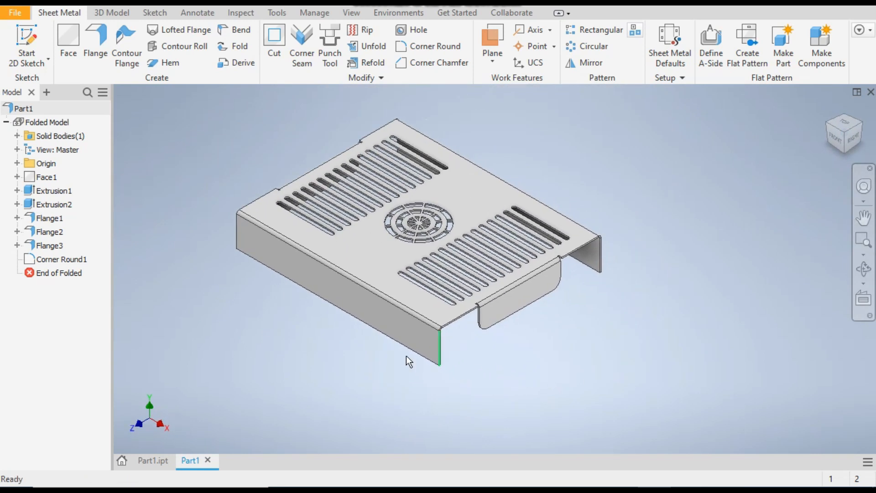
pyautogui.click(155, 460)
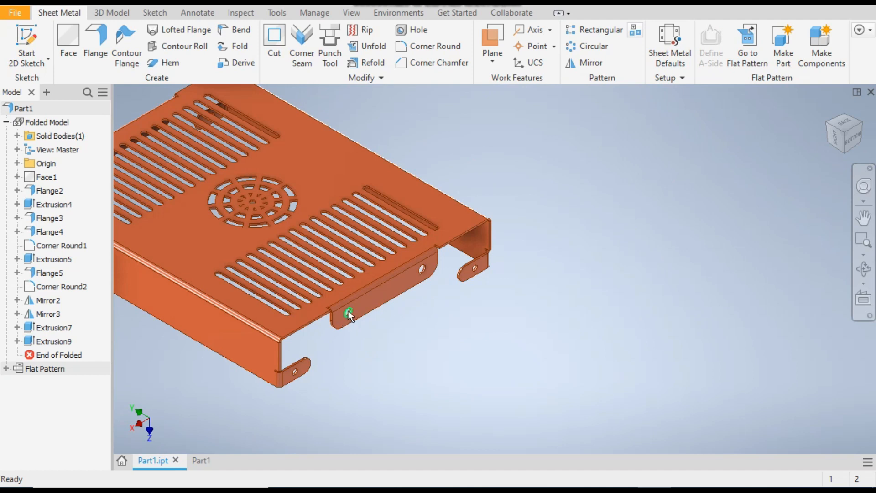
pyautogui.click(195, 455)
pyautogui.click(517, 297)
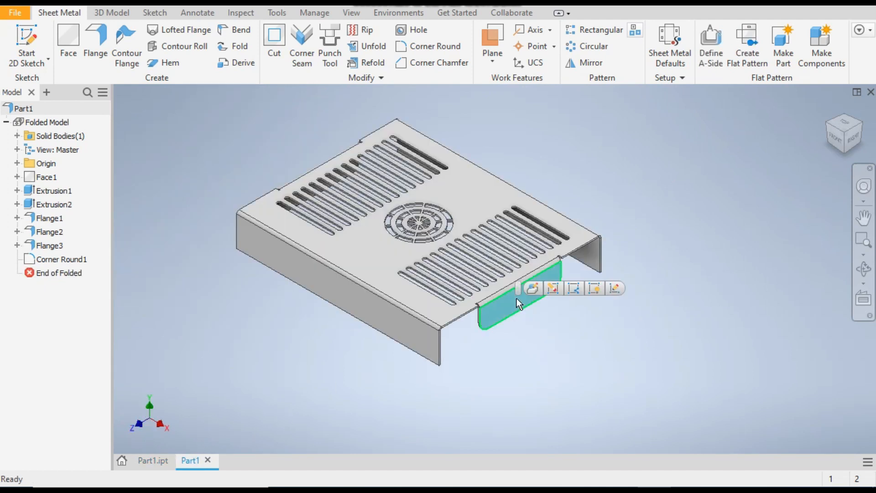
pyautogui.click(26, 46)
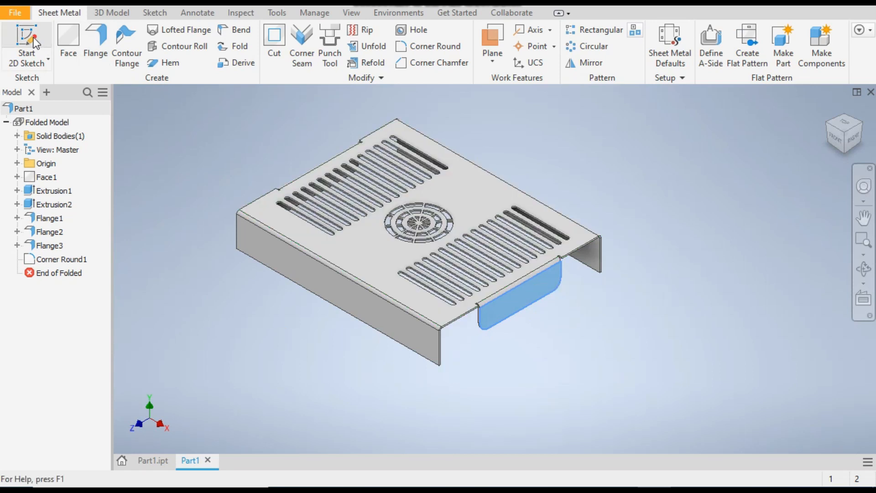
pyautogui.scroll(-4, 521, 284)
pyautogui.scroll(3, 475, 321)
pyautogui.moveTo(521, 315); pyautogui.dragTo(592, 299, button='middle')
# Step: Sketch two center-point circles, each 7 mm in diameter, near the left and right ends of the flange face at the same height
pyautogui.click(103, 58)
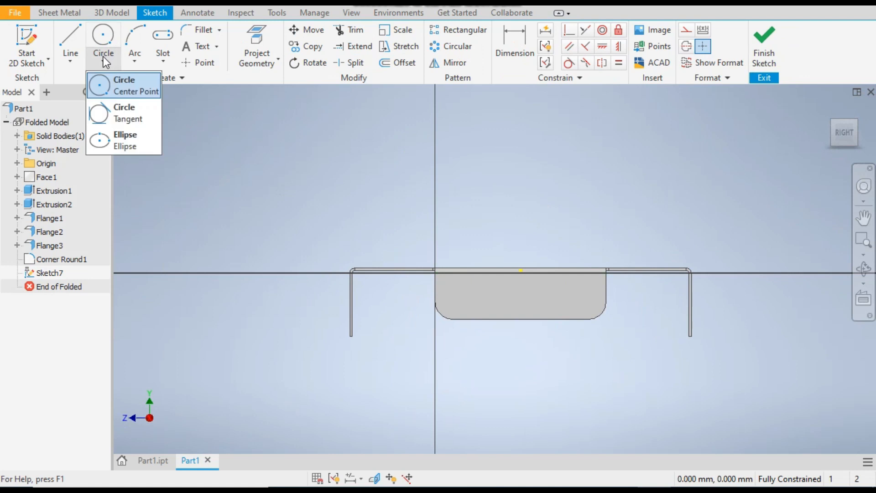
pyautogui.click(112, 89)
pyautogui.scroll(-3, 529, 322)
pyautogui.click(399, 264)
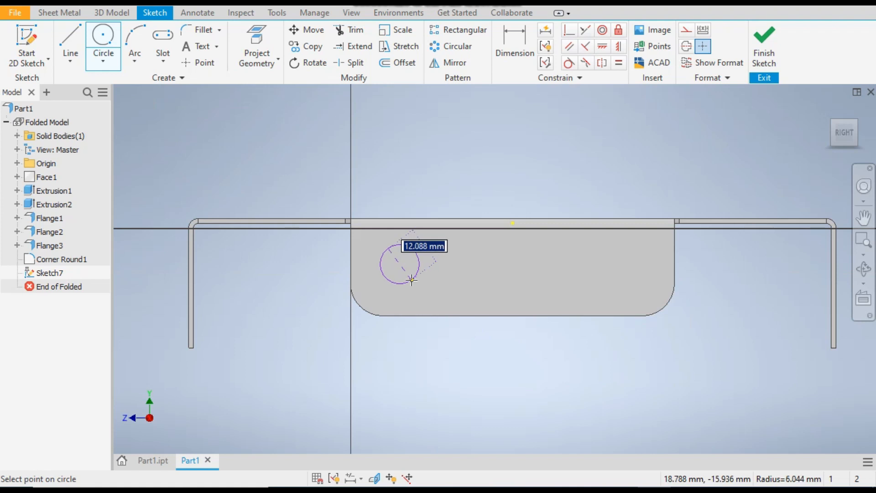
pyautogui.write('7')
pyautogui.press('Return')
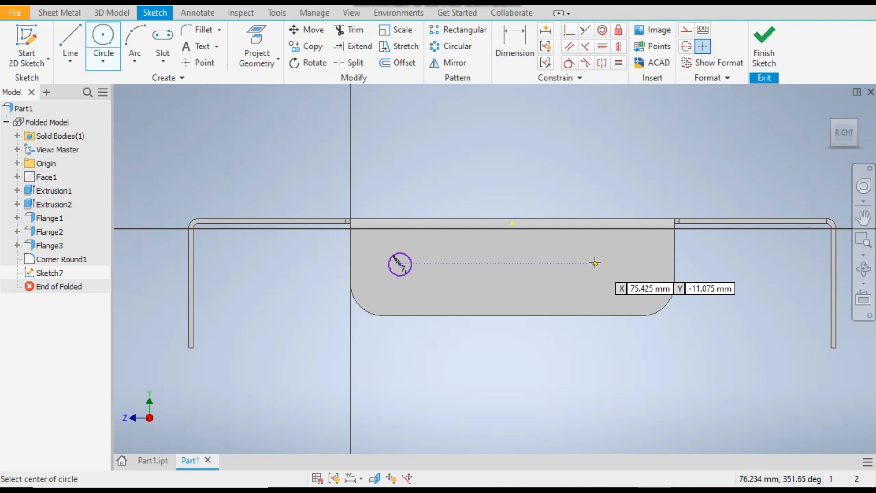
pyautogui.click(594, 264)
pyautogui.write('7')
pyautogui.press('Return')
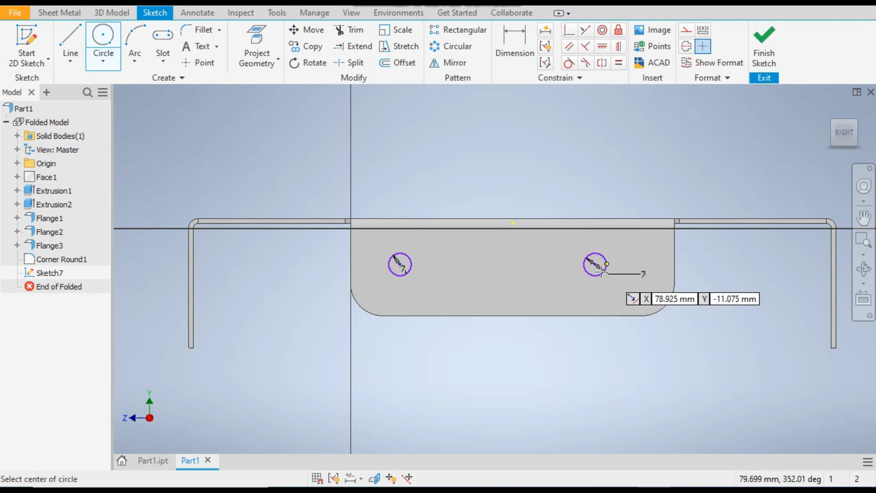
# Step: Dimension the left circle's center 15 mm from the flange's left side edge and 10 mm above its lower edge
pyautogui.click(516, 37)
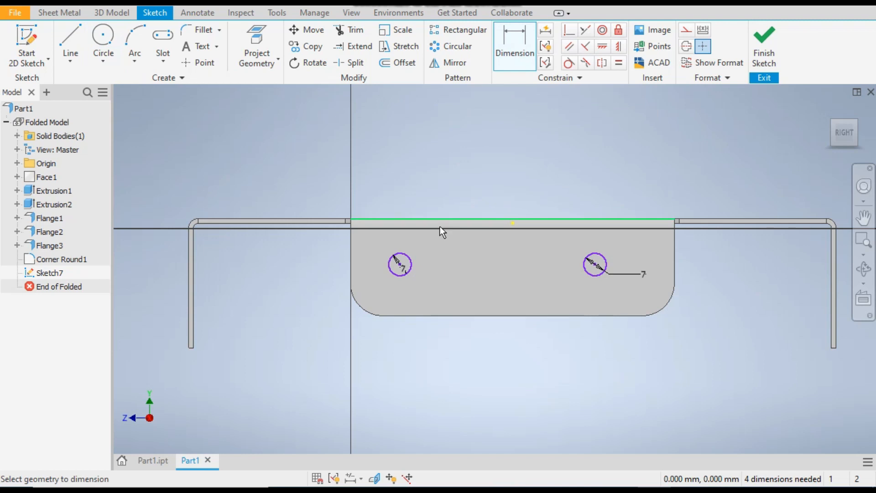
pyautogui.click(351, 267)
pyautogui.click(399, 264)
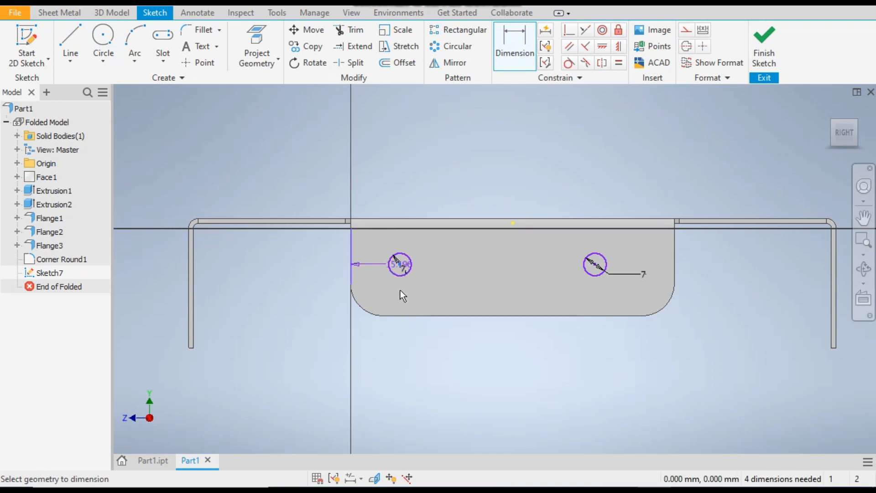
pyautogui.click(398, 341)
pyautogui.write('15')
pyautogui.press('Return')
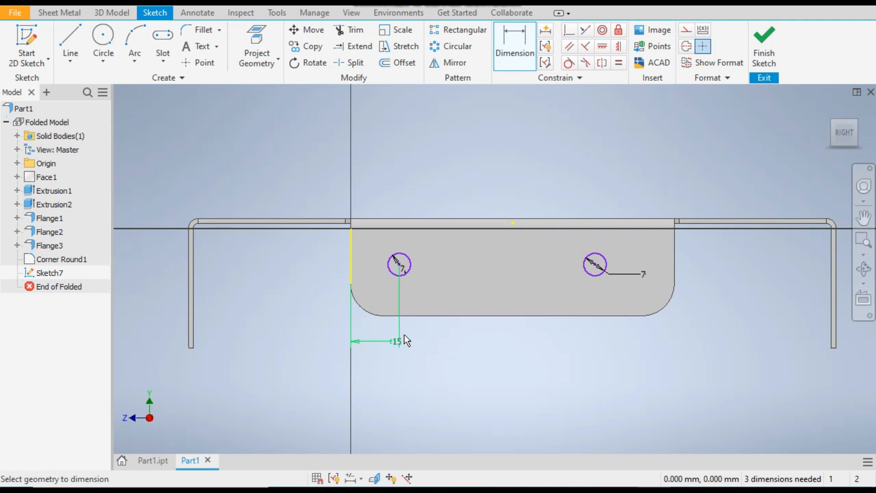
pyautogui.click(436, 315)
pyautogui.click(410, 273)
pyautogui.click(428, 292)
pyautogui.write('10')
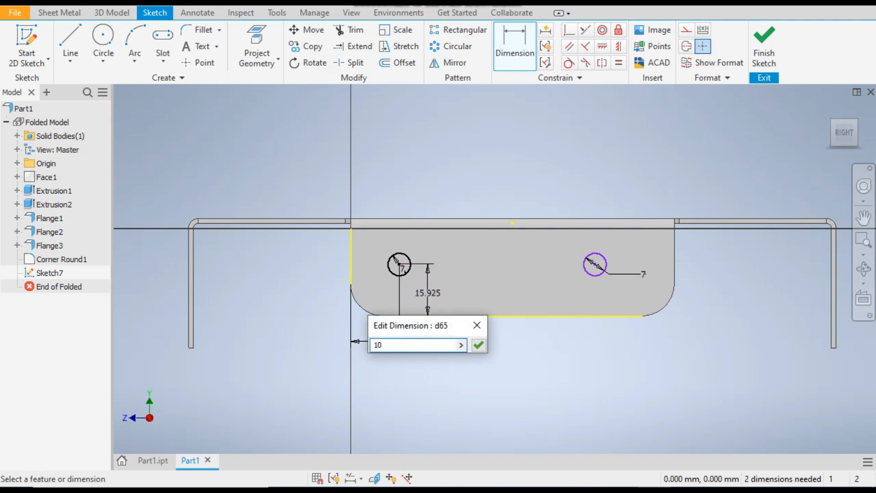
pyautogui.press('Return')
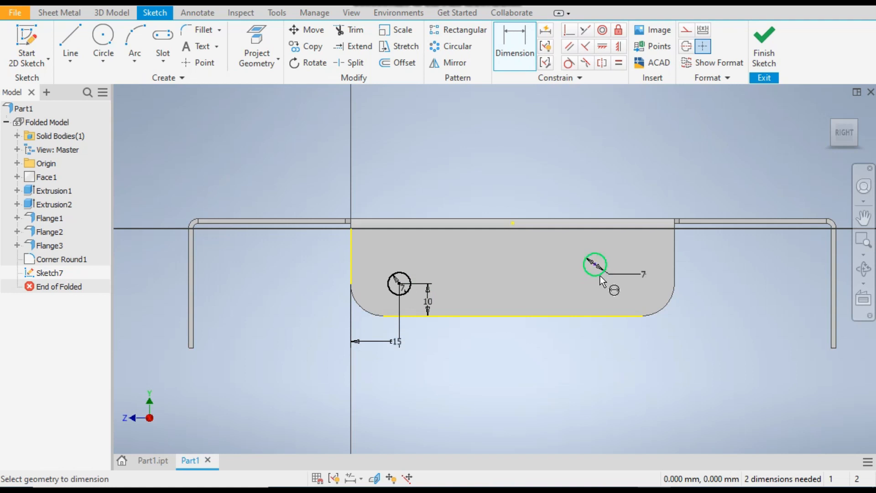
# Step: Dimension the right circle's center 10 mm above the lower edge and its outline 15 mm from the right side edge, and finish the sketch
pyautogui.click(596, 275)
pyautogui.click(595, 315)
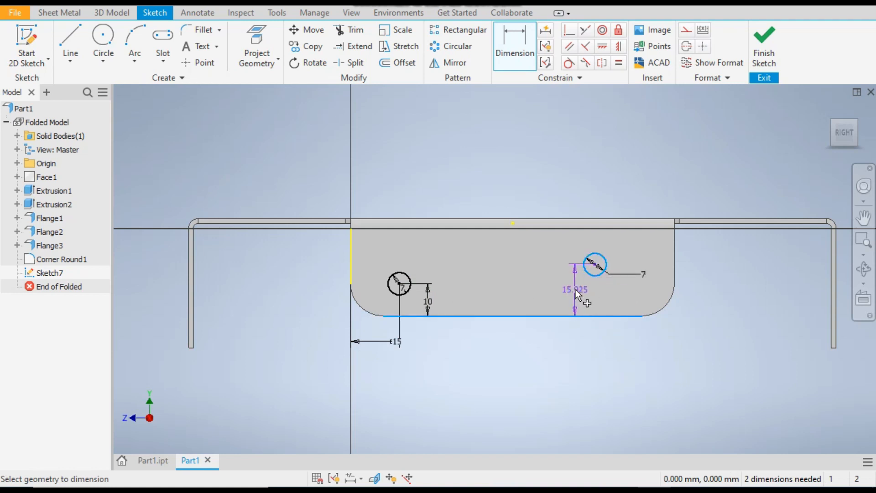
pyautogui.click(576, 290)
pyautogui.write('10')
pyautogui.press('Return')
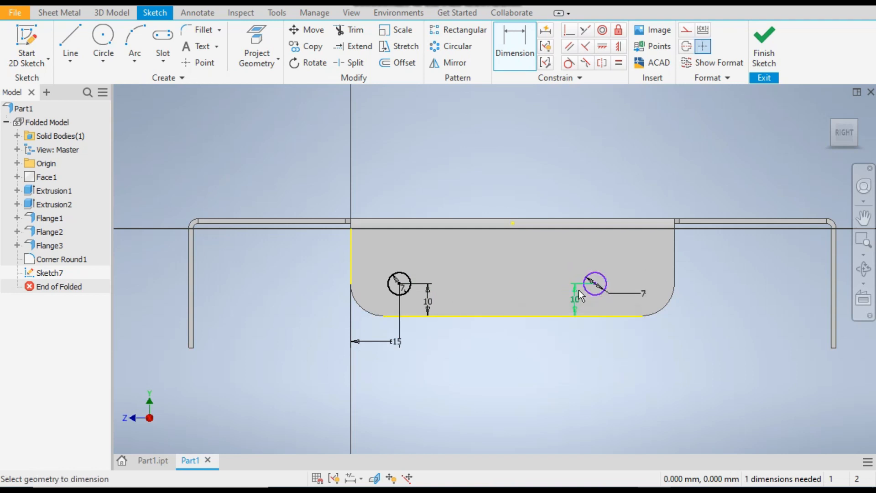
pyautogui.click(675, 262)
pyautogui.click(597, 284)
pyautogui.click(622, 263)
pyautogui.write('15')
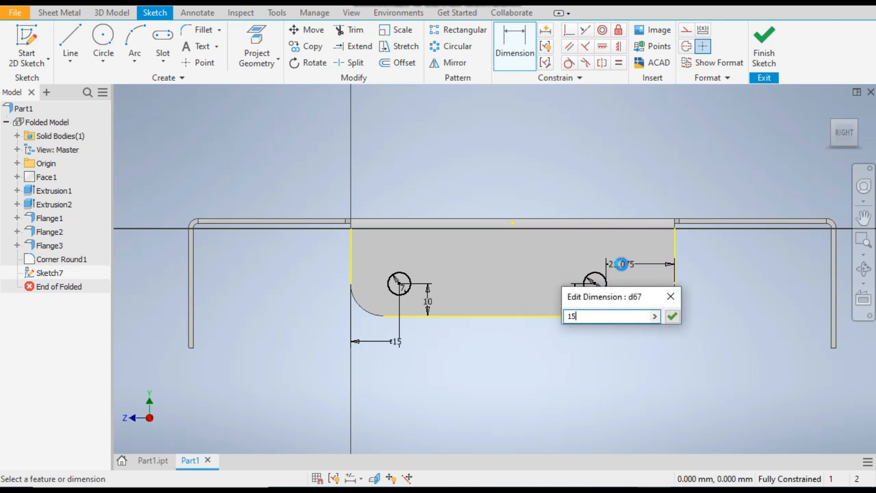
pyautogui.press('Return')
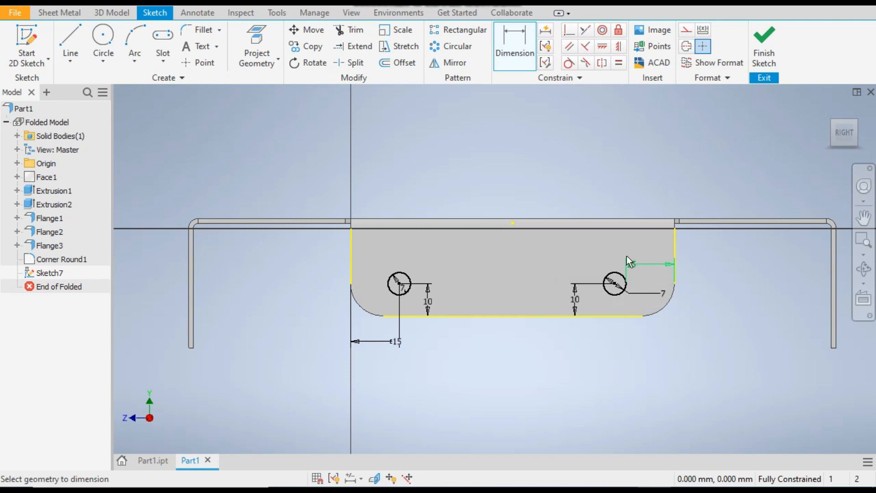
pyautogui.click(761, 47)
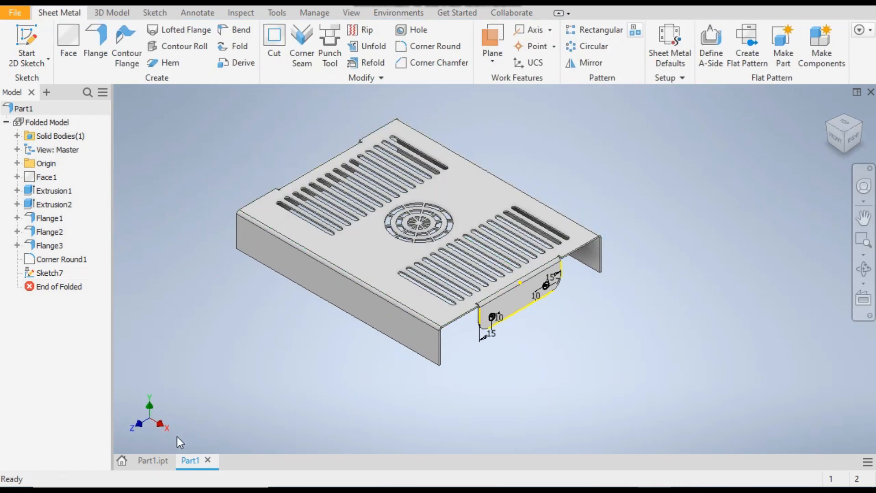
# Step: Extrude-cut the two 7 mm circles inward with Through All so the holes pass through both short-edge flanges
pyautogui.click(109, 12)
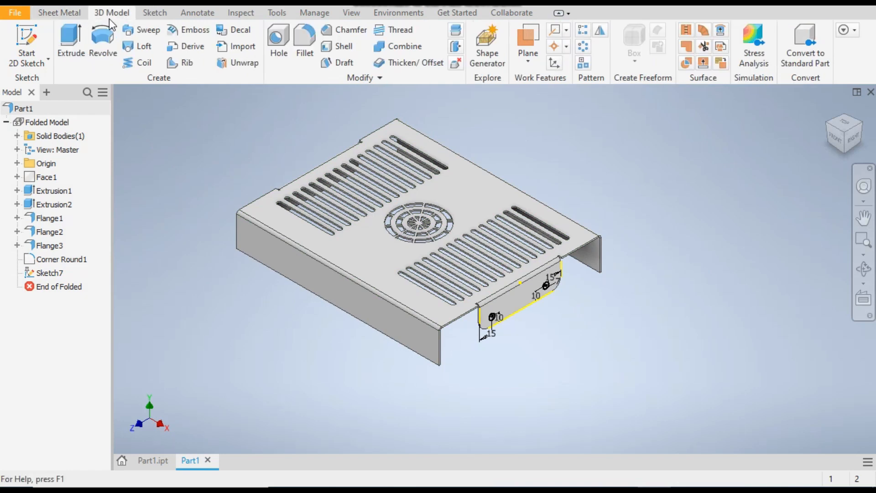
pyautogui.click(70, 44)
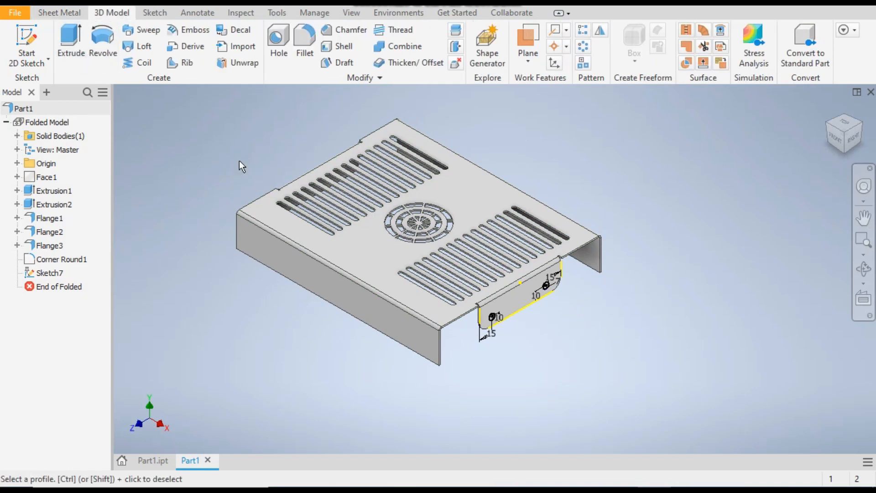
pyautogui.scroll(3, 590, 339)
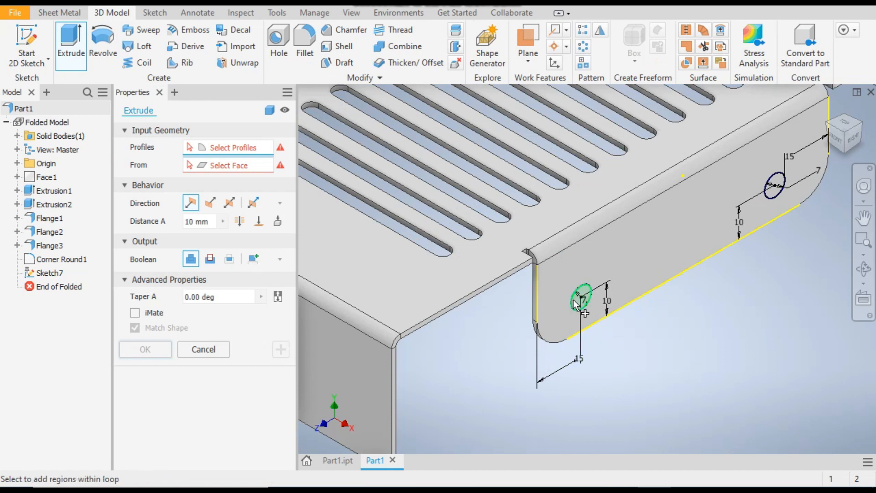
pyautogui.scroll(1, 581, 303)
pyautogui.click(582, 303)
pyautogui.scroll(-3, 637, 275)
pyautogui.scroll(3, 656, 266)
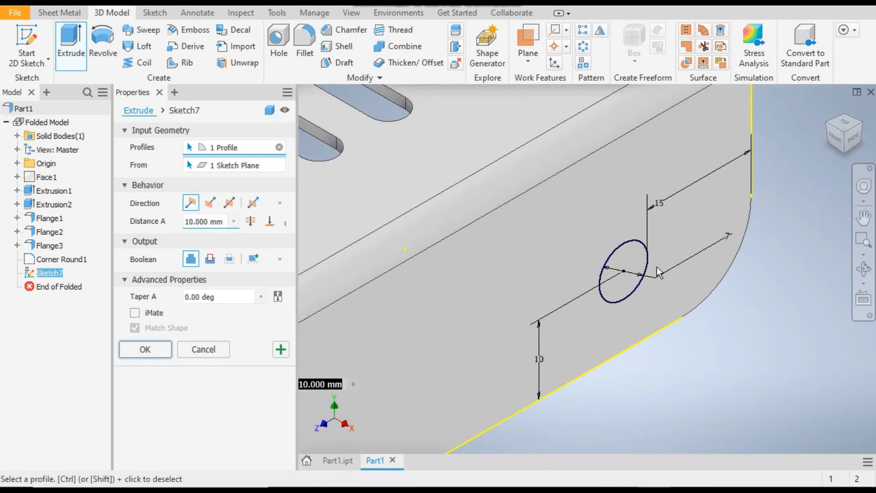
pyautogui.click(626, 265)
pyautogui.scroll(-4, 643, 270)
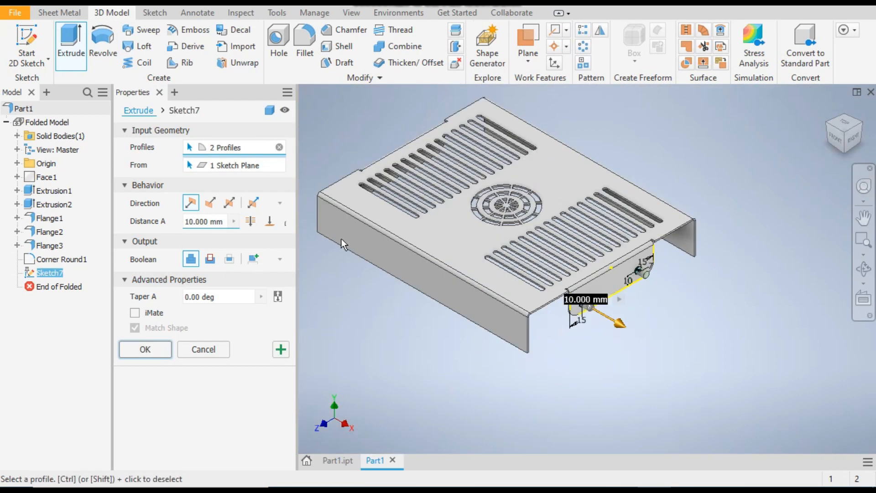
pyautogui.click(211, 203)
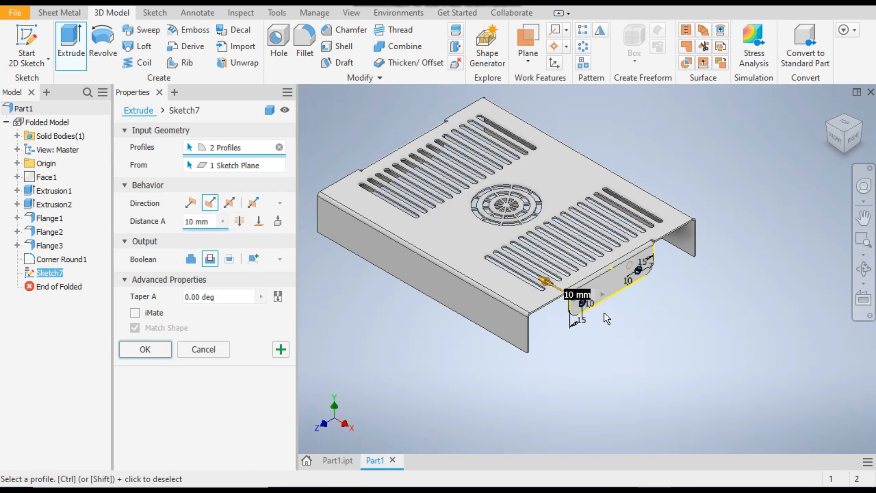
pyautogui.click(826, 125)
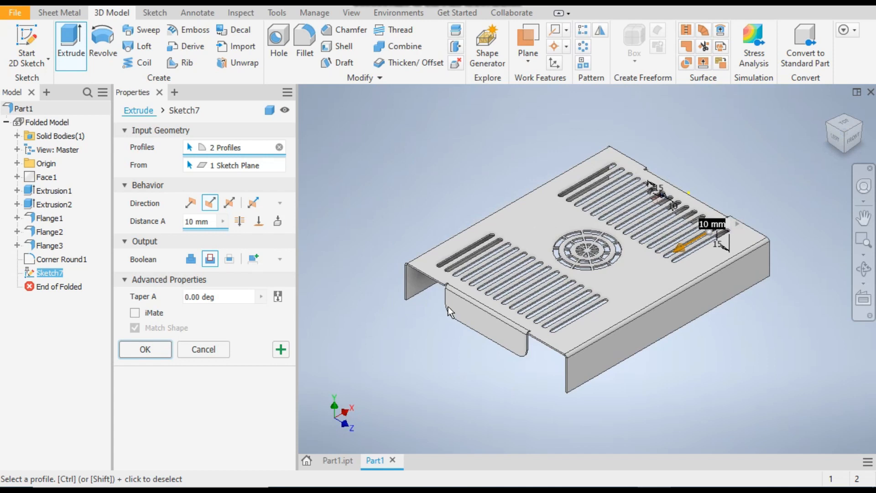
pyautogui.click(239, 221)
pyautogui.scroll(5, 438, 297)
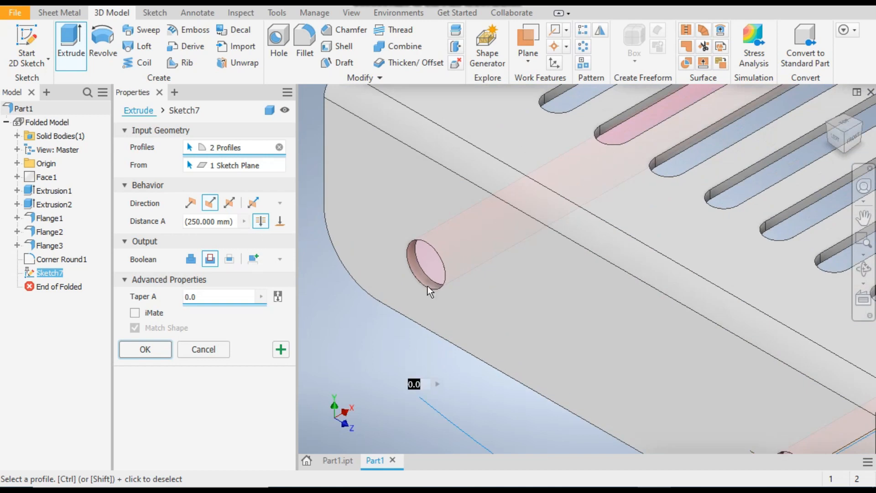
pyautogui.scroll(-3, 378, 272)
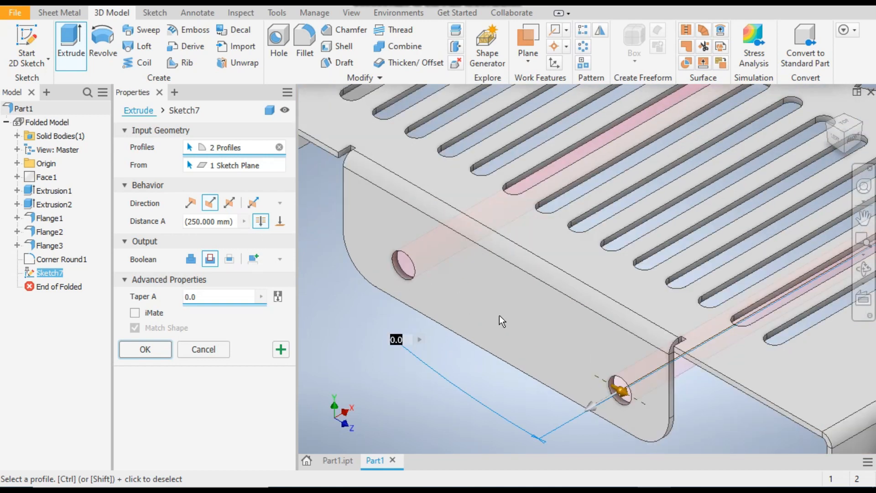
pyautogui.click(152, 355)
pyautogui.scroll(-5, 415, 270)
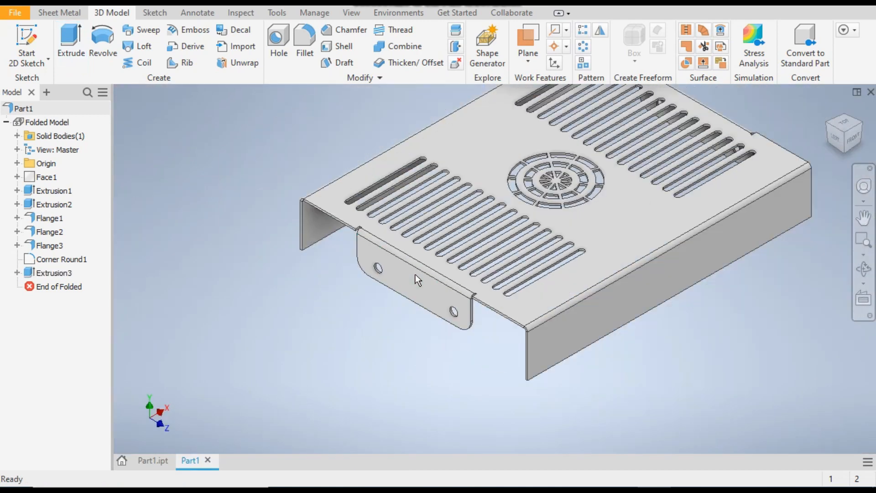
# Step: Check the reference part Part1.ipt, and set the height of Flange3 in Part1 to 20 mm
pyautogui.click(865, 127)
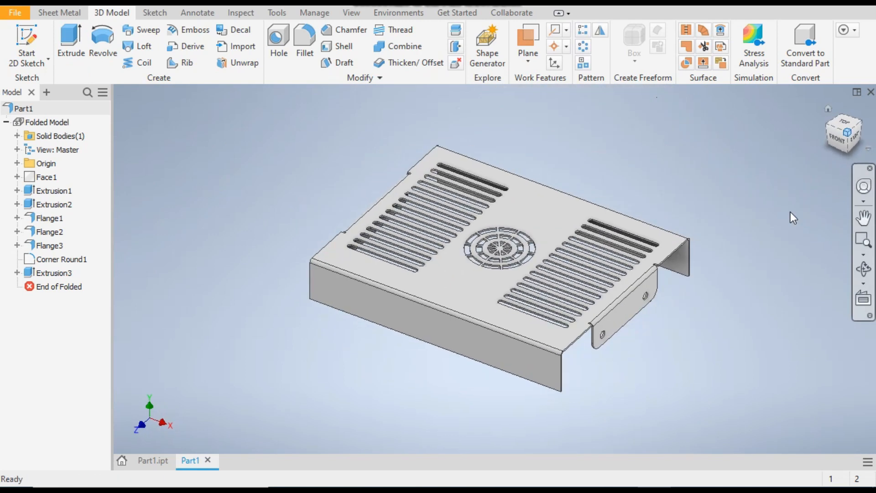
pyautogui.moveTo(587, 339); pyautogui.dragTo(579, 338, button='middle')
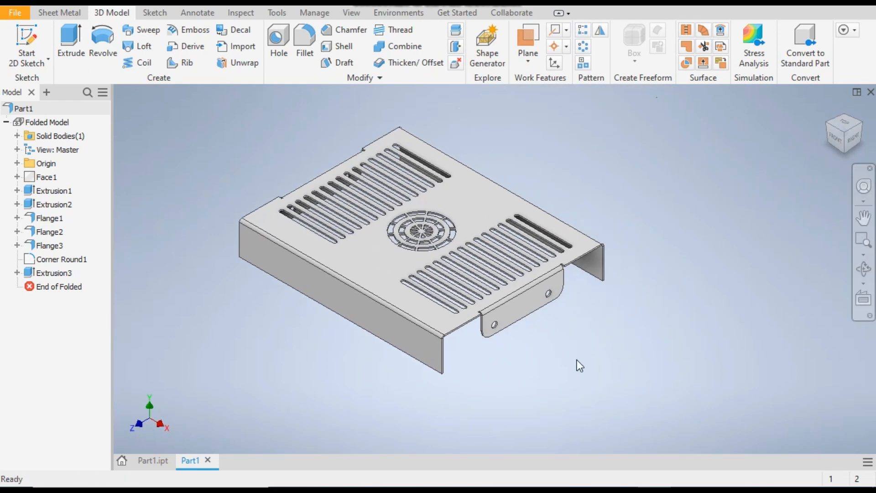
pyautogui.click(166, 459)
pyautogui.click(199, 461)
pyautogui.doubleClick(49, 249)
pyautogui.doubleClick(621, 251)
pyautogui.write('20')
pyautogui.press('Return')
# Step: Set the height of Flange2, on the other short edge, to 20 mm
pyautogui.doubleClick(49, 231)
pyautogui.doubleClick(612, 250)
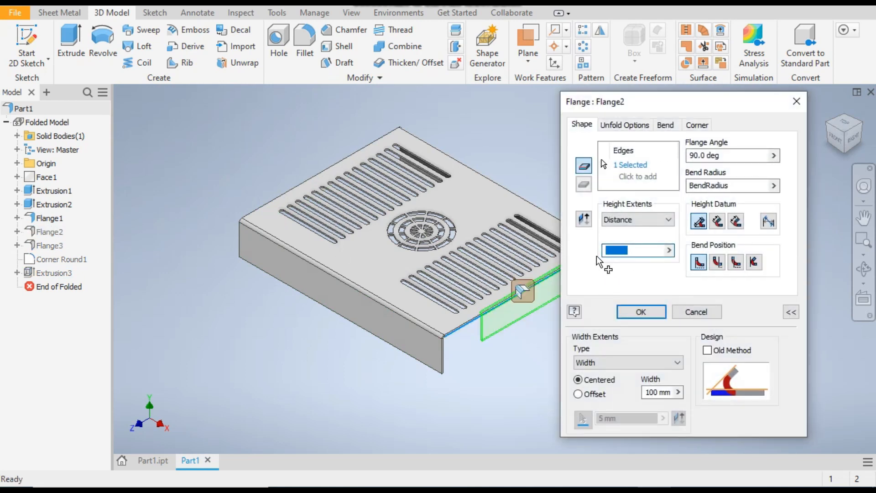
pyautogui.write('20')
pyautogui.press('Return')
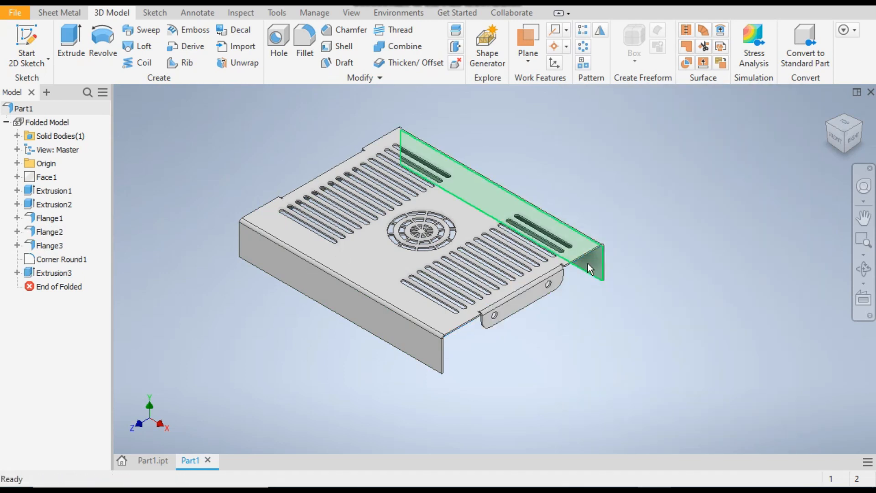
# Step: Examine the shortened flange in Part1 and compare it with the small corner tabs in the reference part Part1.ipt
pyautogui.scroll(6, 519, 318)
pyautogui.scroll(-4, 492, 319)
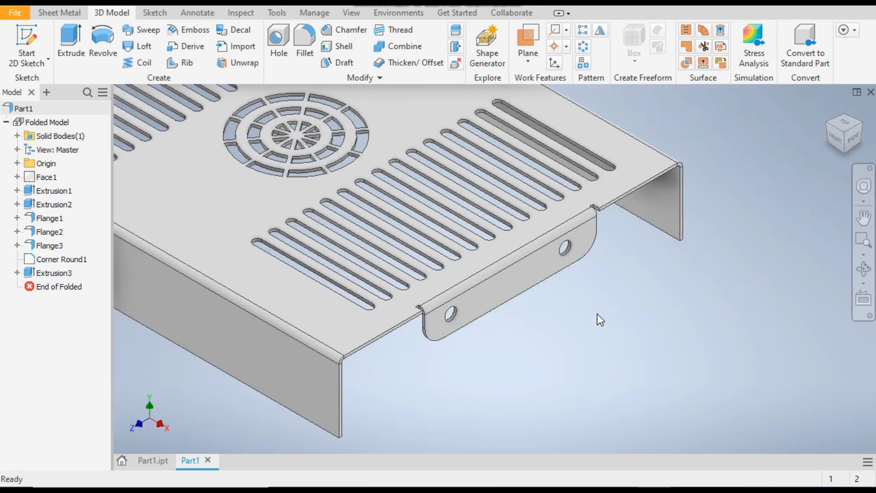
pyautogui.scroll(-3, 428, 357)
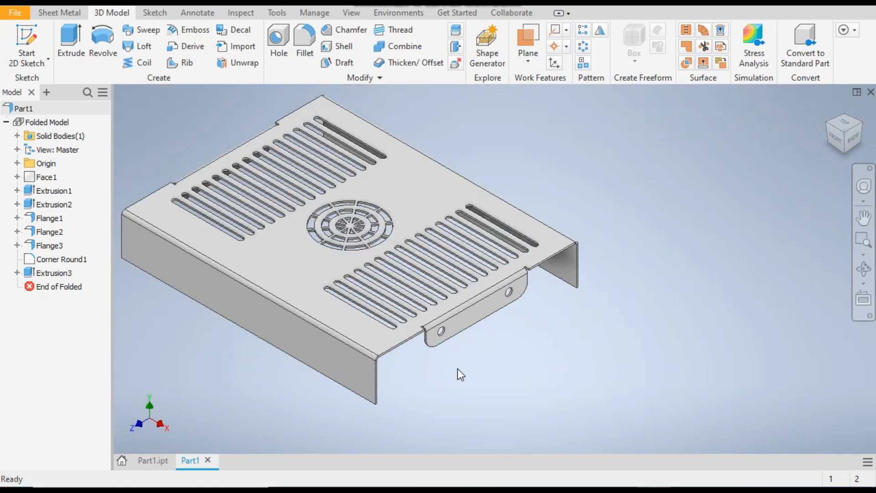
pyautogui.click(161, 459)
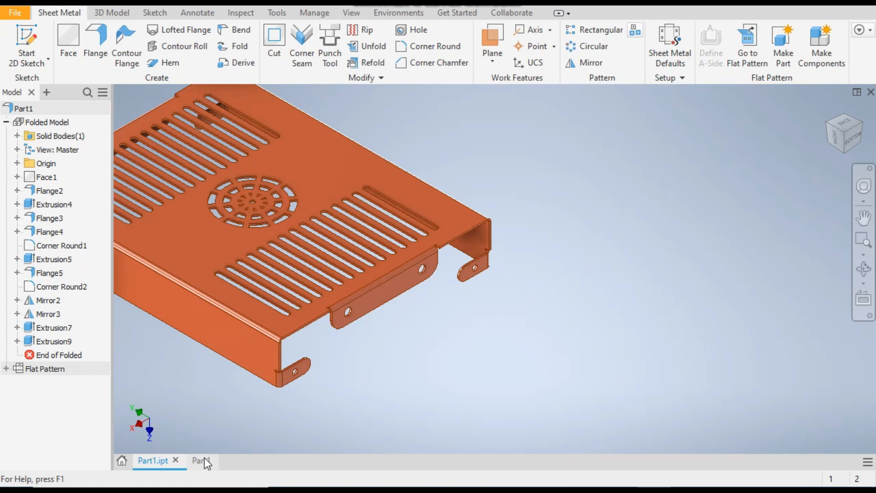
pyautogui.click(205, 459)
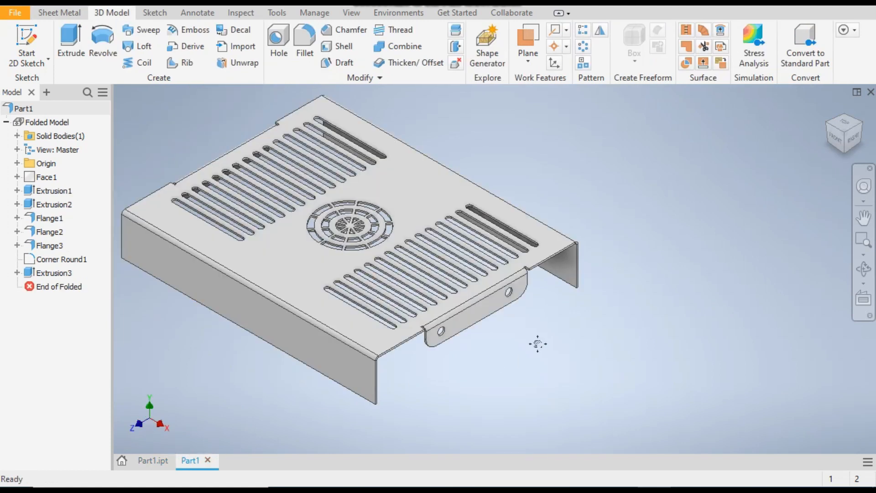
pyautogui.moveTo(538, 344); pyautogui.dragTo(528, 288, button='middle')
pyautogui.click(150, 459)
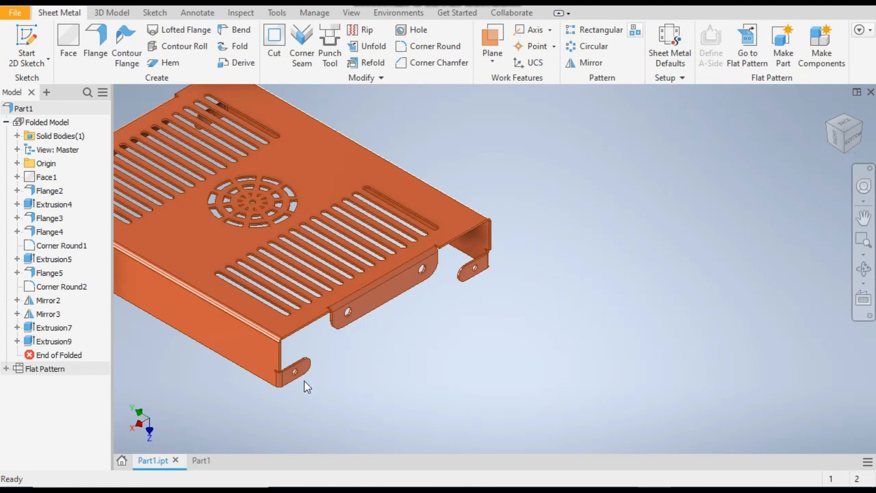
pyautogui.click(201, 459)
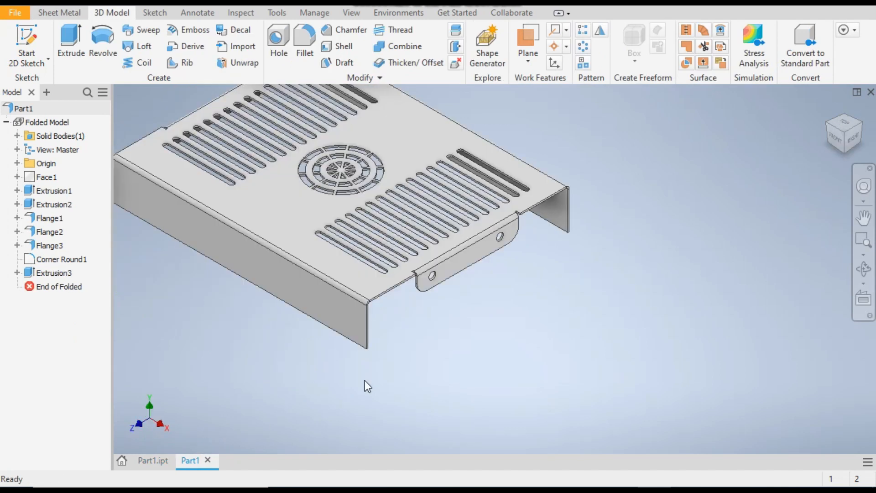
# Step: Start a 30 mm flange at 90 degrees on the vertical end edge of the front side flange, with Offset width extents
pyautogui.scroll(3, 384, 370)
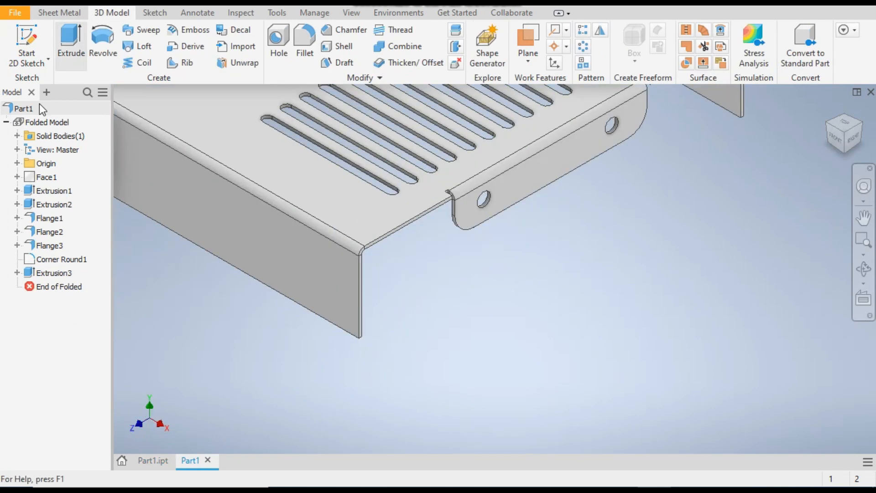
pyautogui.click(60, 14)
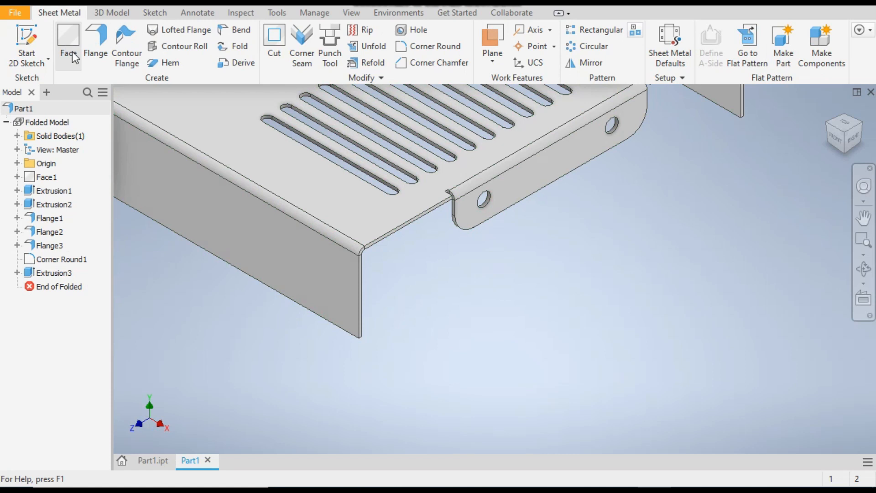
pyautogui.click(96, 44)
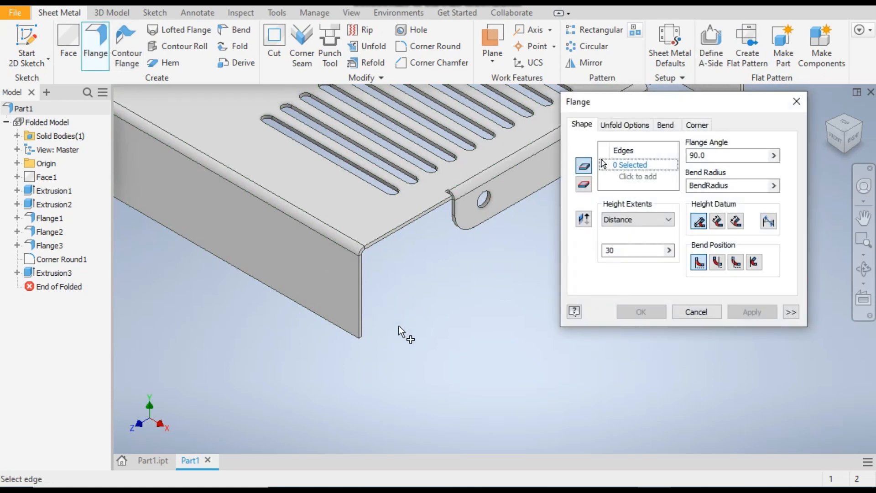
pyautogui.scroll(5, 365, 335)
pyautogui.scroll(-5, 356, 335)
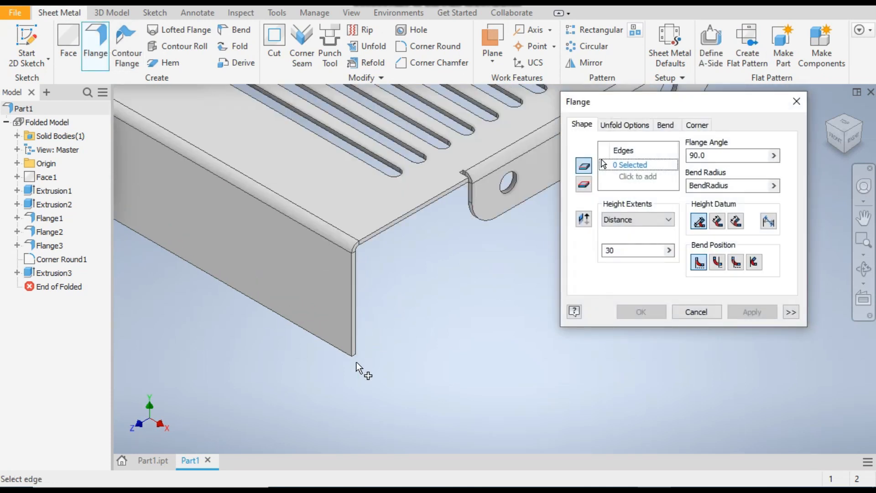
pyautogui.click(359, 341)
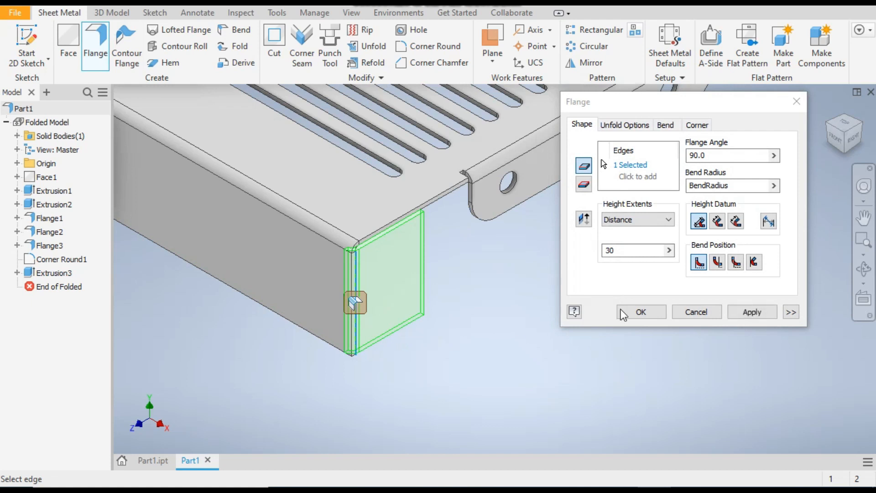
pyautogui.click(797, 314)
pyautogui.click(797, 313)
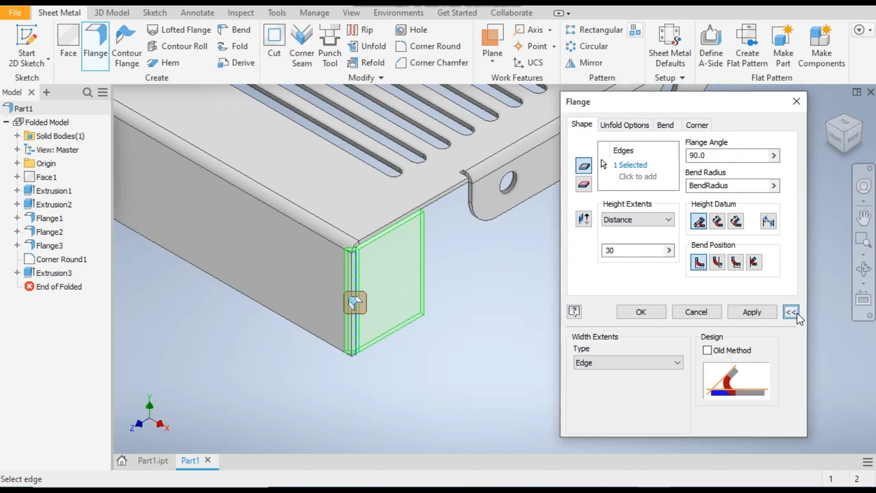
pyautogui.click(628, 364)
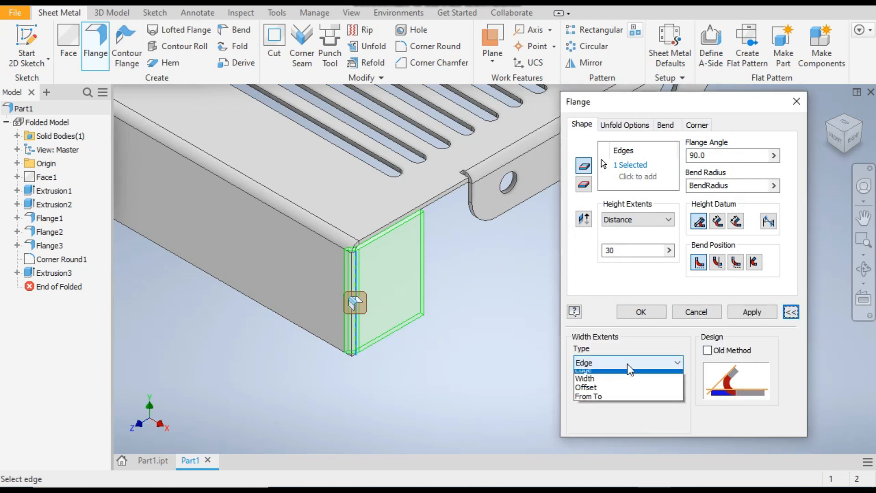
pyautogui.click(606, 385)
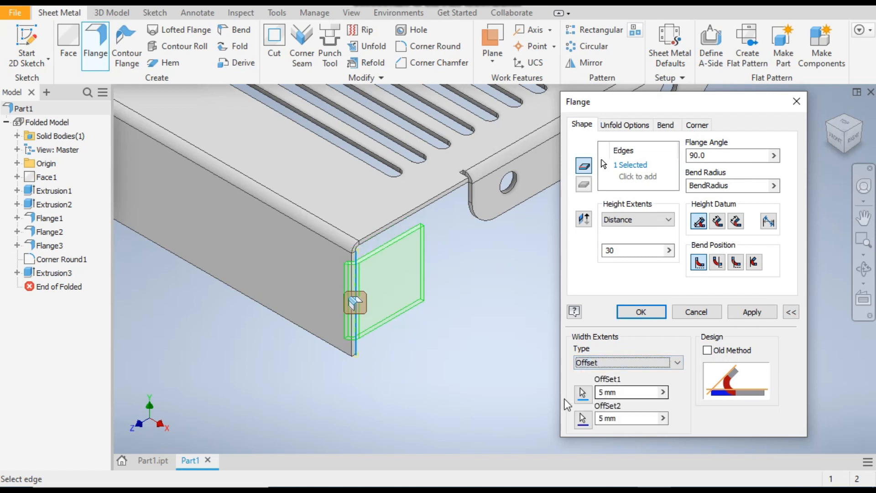
# Step: Set the flange's first offset to 25 mm and second offset to 0, and create the small corner tab
pyautogui.click(583, 396)
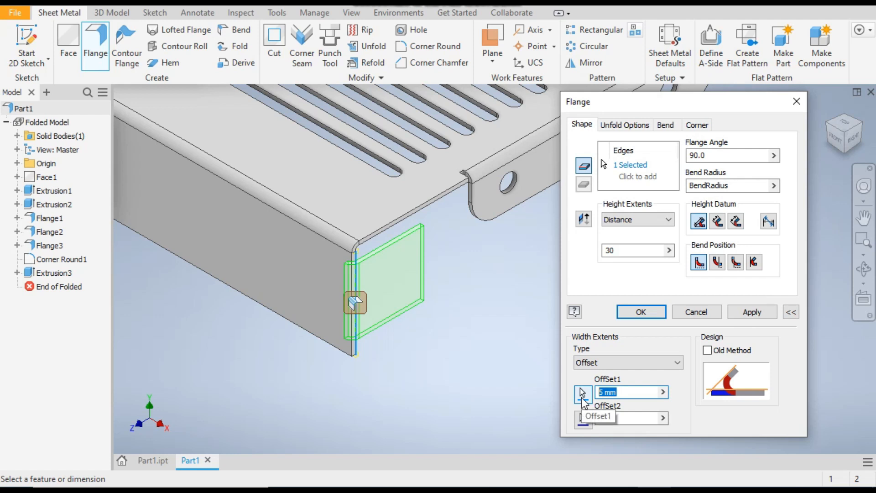
pyautogui.write('0')
pyautogui.click(583, 418)
pyautogui.write('0')
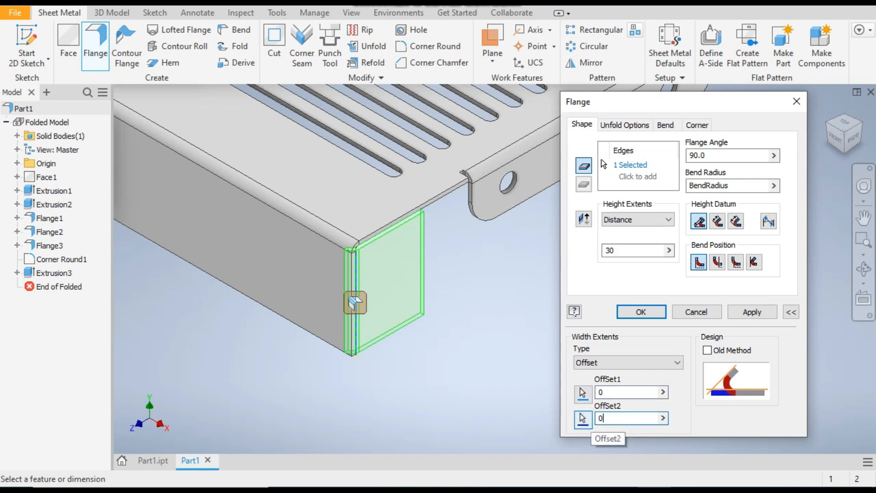
pyautogui.click(583, 392)
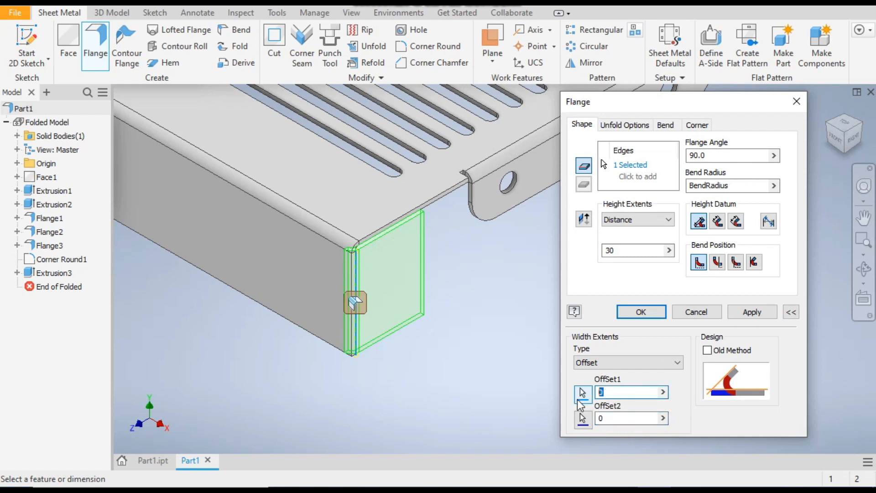
pyautogui.write('25')
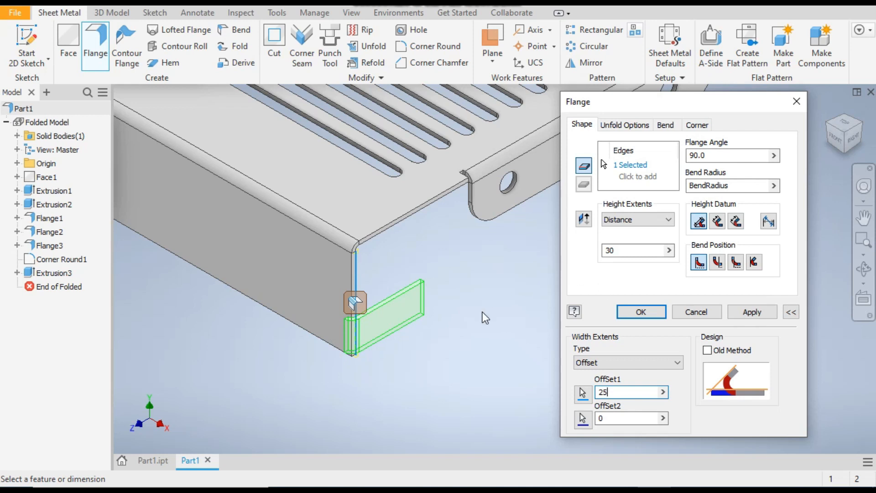
pyautogui.click(751, 312)
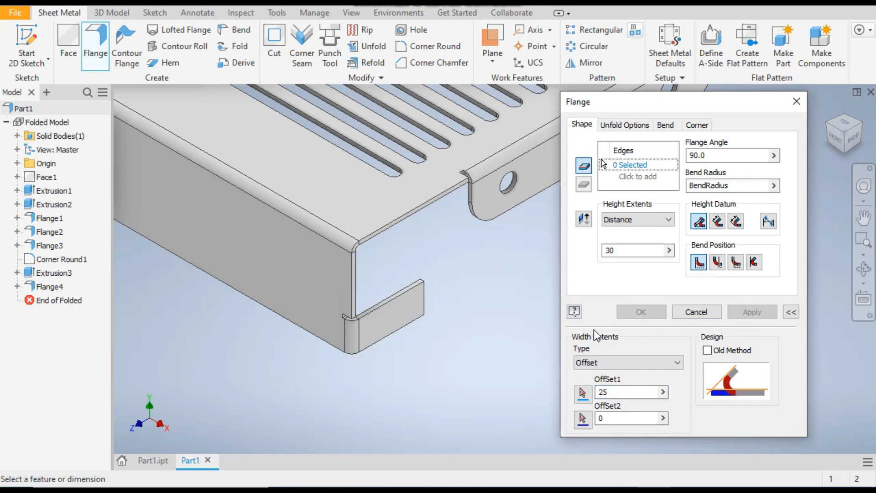
pyautogui.click(796, 102)
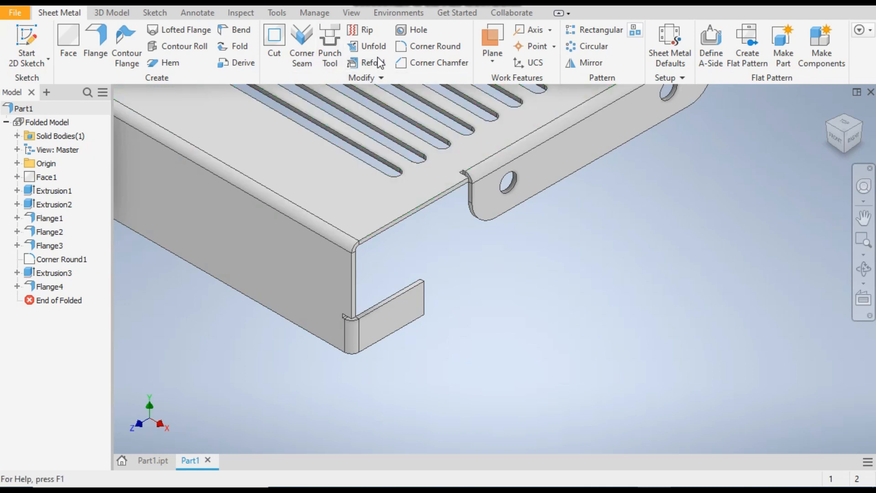
# Step: Round both outer corners of the small corner tab with a 6 mm radius using Corner Round
pyautogui.click(432, 48)
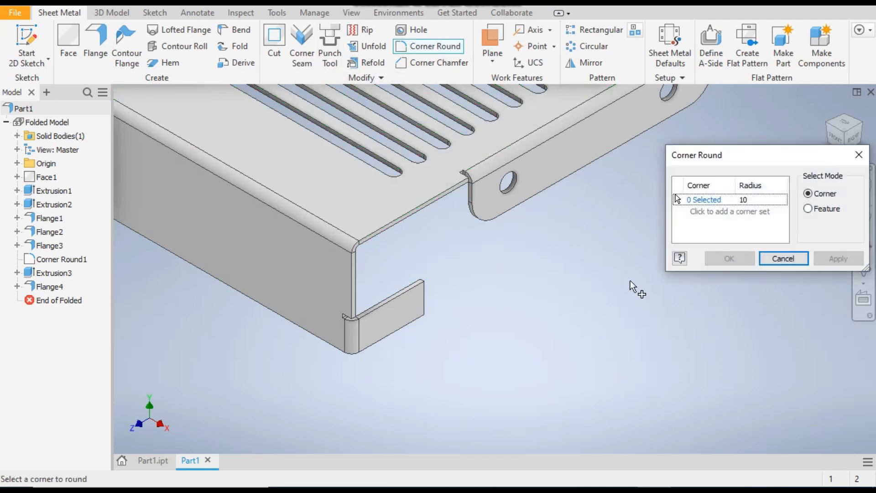
pyautogui.click(750, 203)
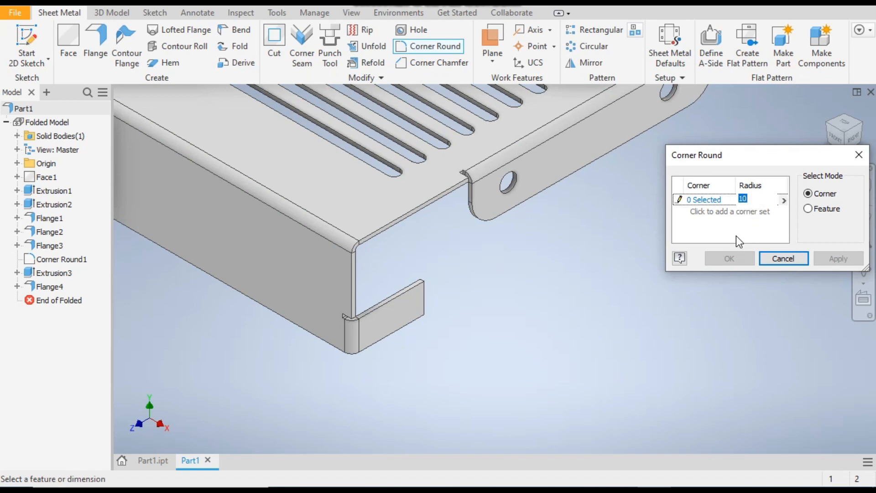
pyautogui.write('6')
pyautogui.scroll(5, 433, 299)
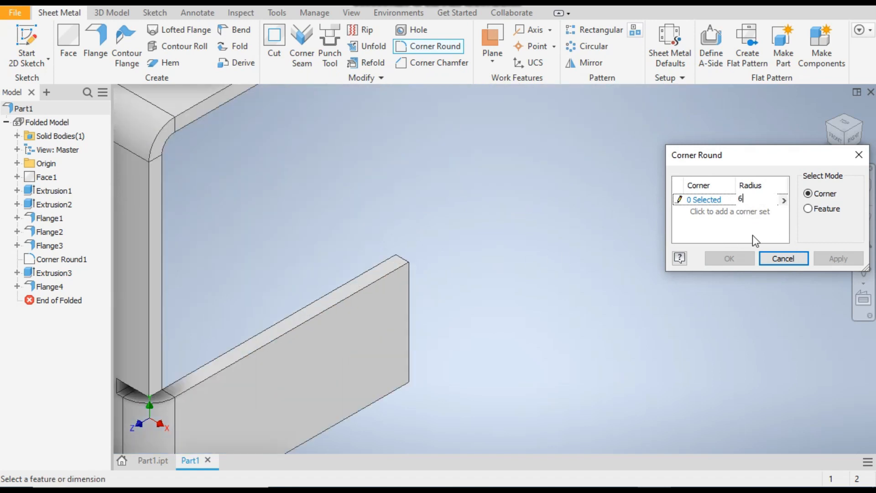
pyautogui.click(682, 226)
pyautogui.click(407, 261)
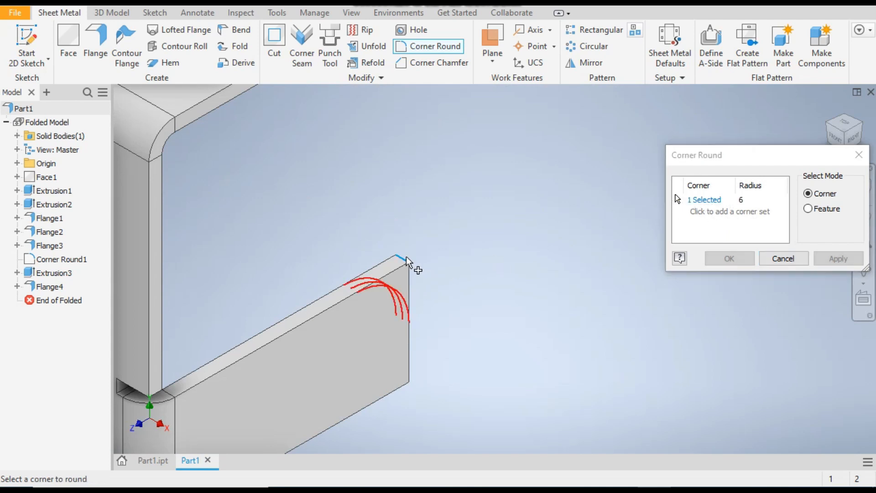
pyautogui.click(408, 385)
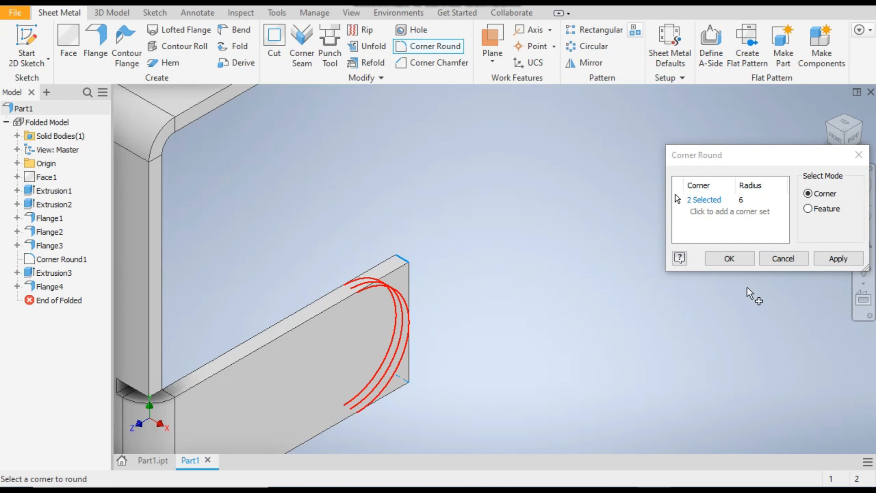
pyautogui.click(735, 259)
# Step: Mirror the small corner tab's flange and its corner rounds about the XY plane onto the opposite side flange
pyautogui.scroll(3, 552, 242)
pyautogui.scroll(4, 587, 270)
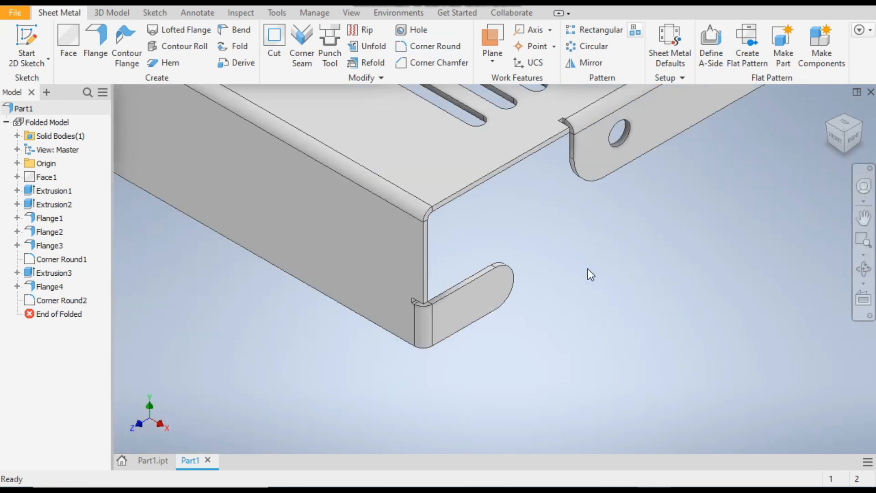
pyautogui.moveTo(582, 291); pyautogui.dragTo(526, 324, button='middle')
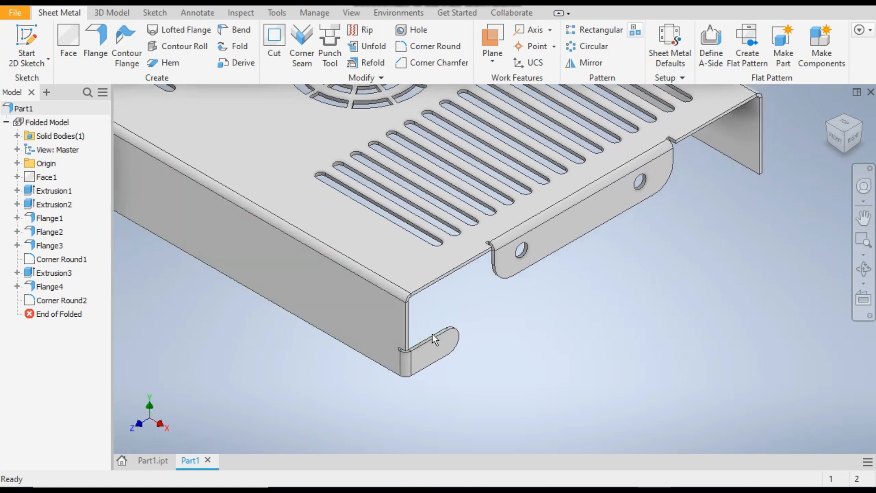
pyautogui.scroll(3, 657, 296)
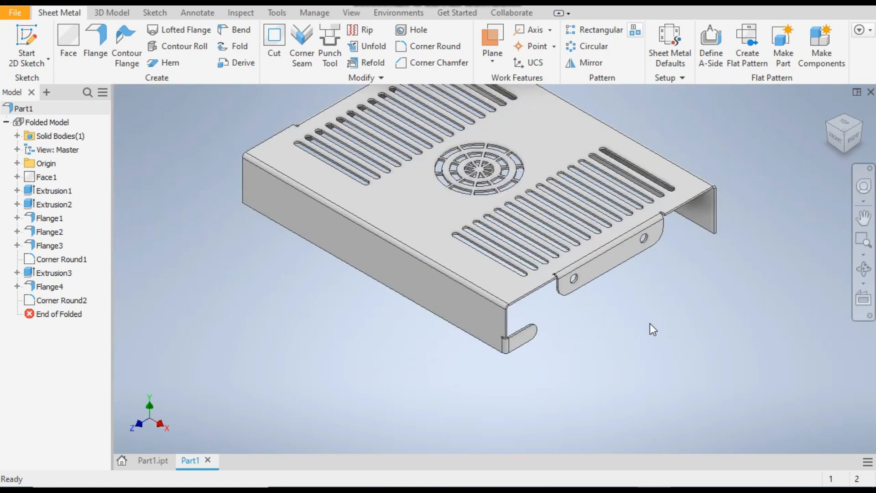
pyautogui.click(831, 123)
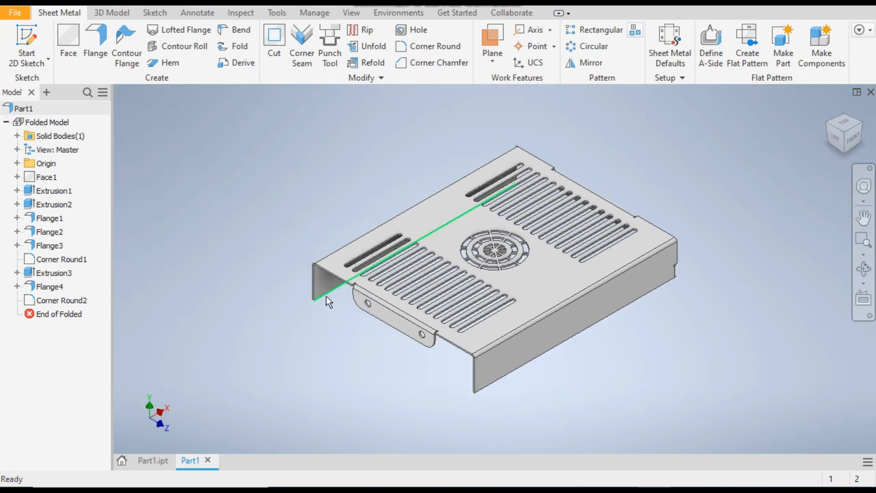
pyautogui.click(869, 132)
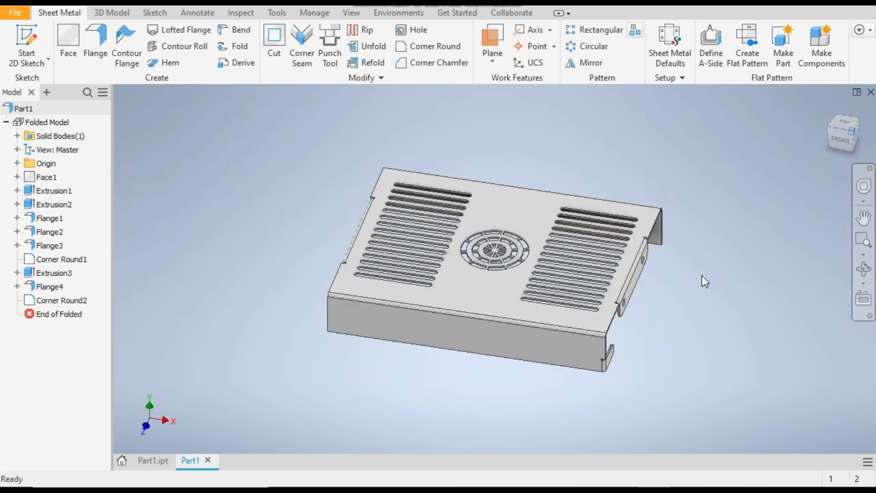
pyautogui.moveTo(653, 350); pyautogui.dragTo(600, 331, button='middle')
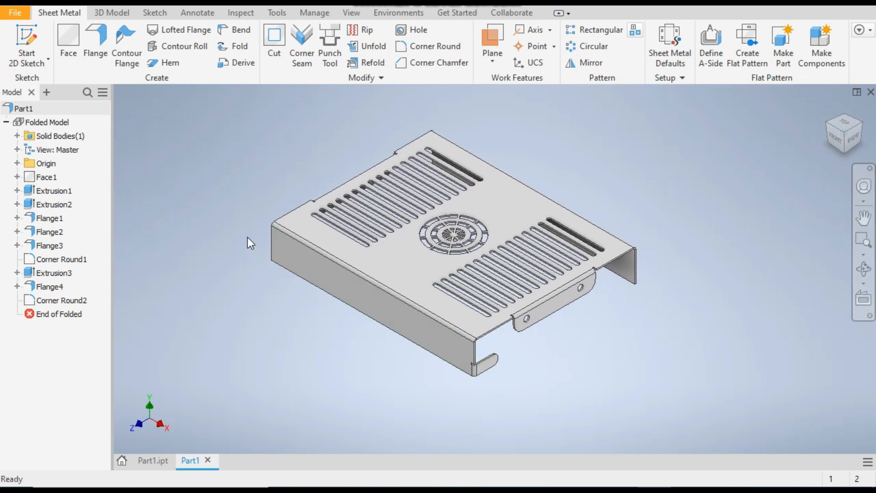
pyautogui.click(588, 63)
pyautogui.click(485, 365)
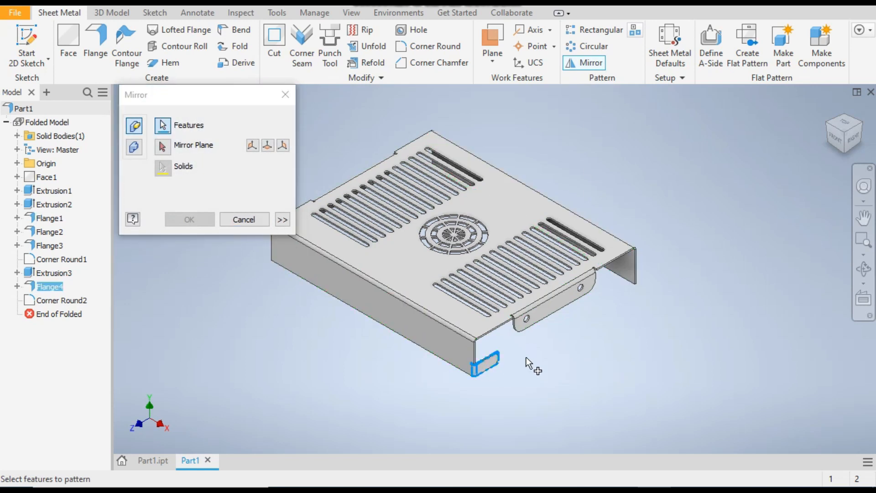
pyautogui.click(162, 146)
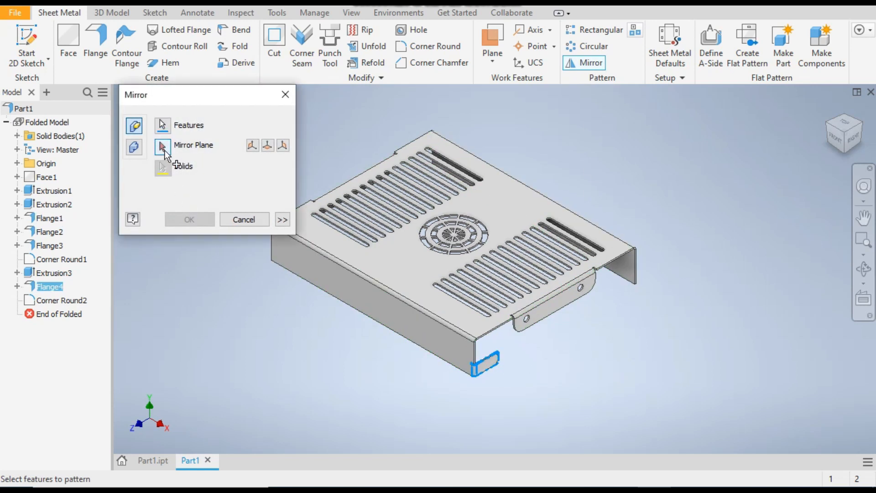
pyautogui.click(165, 153)
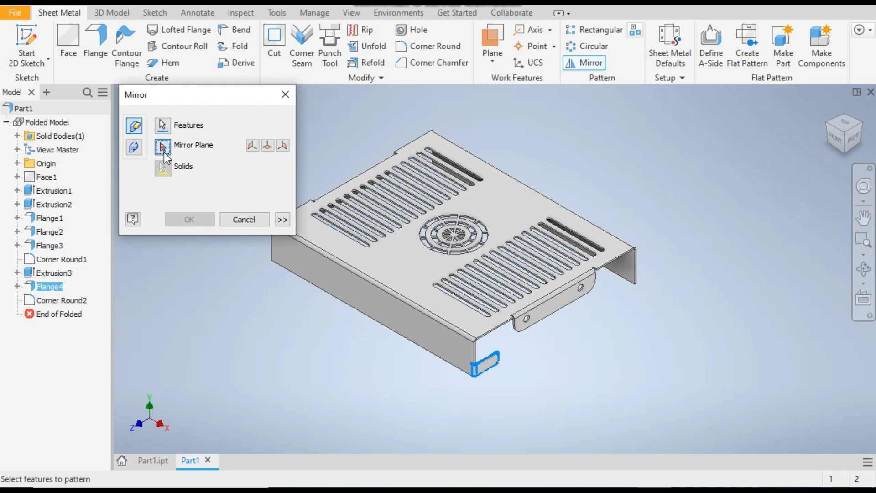
pyautogui.click(17, 163)
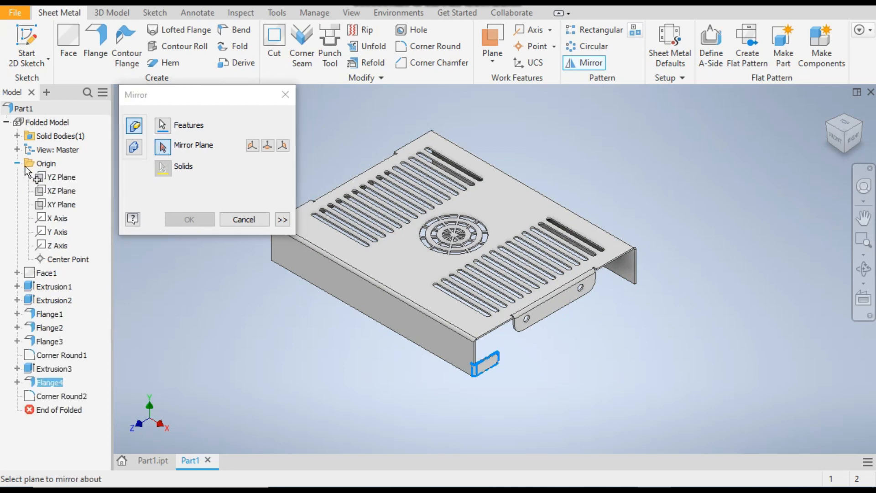
pyautogui.click(62, 204)
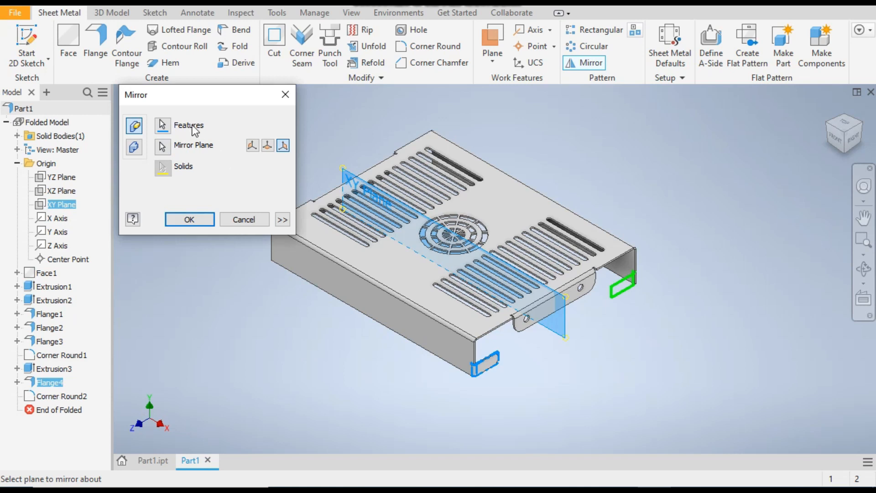
pyautogui.click(162, 125)
pyautogui.click(61, 395)
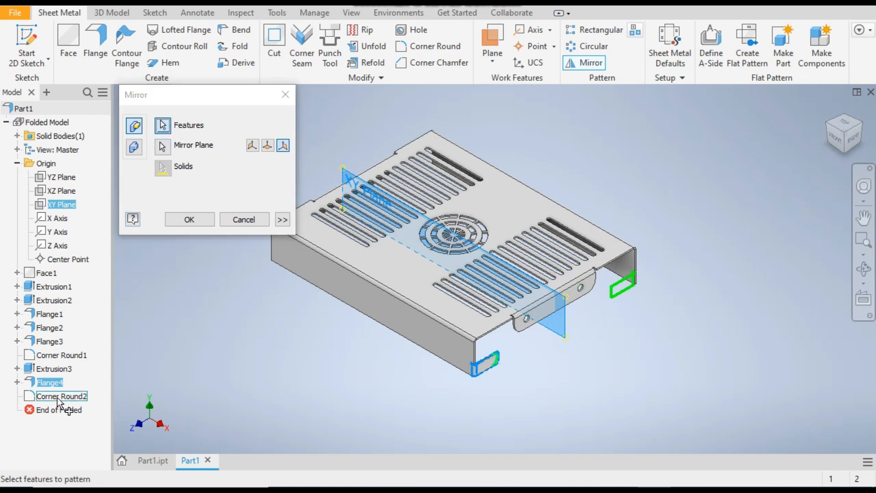
pyautogui.click(189, 219)
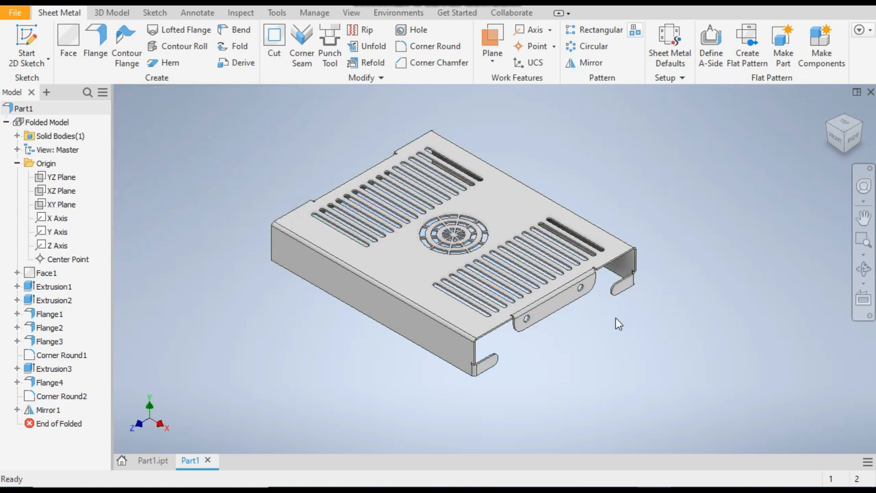
# Step: Mirror both small corner tabs, including the corner rounds and the first mirror, about the YZ plane to the other short end
pyautogui.scroll(3, 615, 317)
pyautogui.scroll(-4, 652, 294)
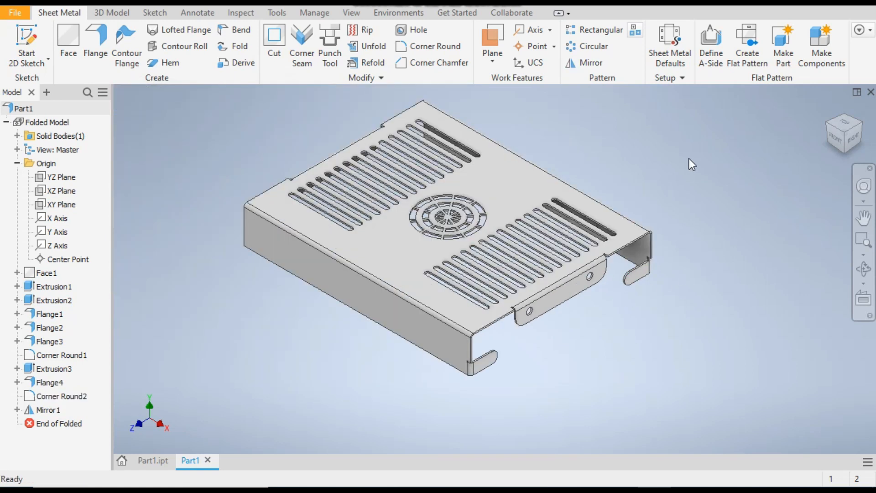
pyautogui.click(590, 64)
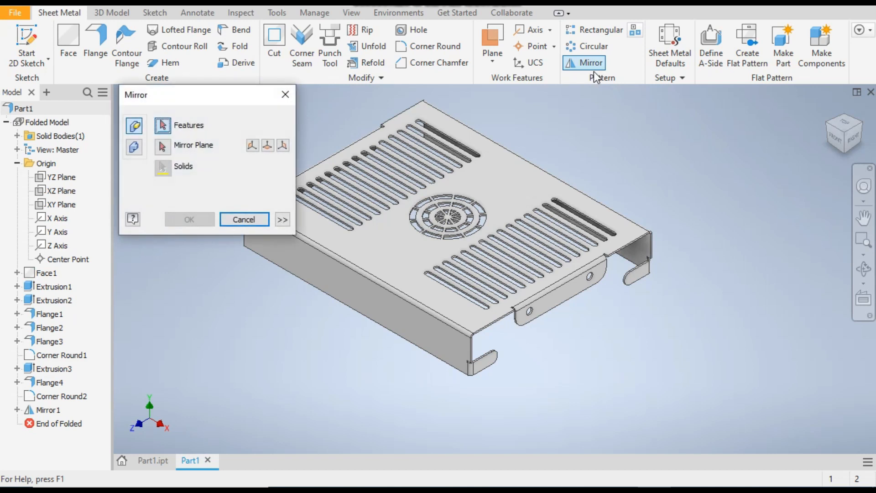
pyautogui.click(635, 280)
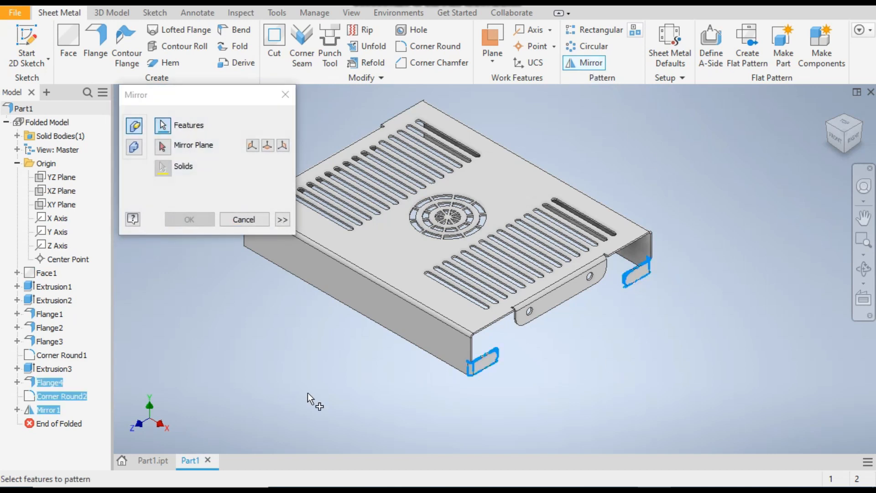
pyautogui.click(49, 396)
pyautogui.click(163, 146)
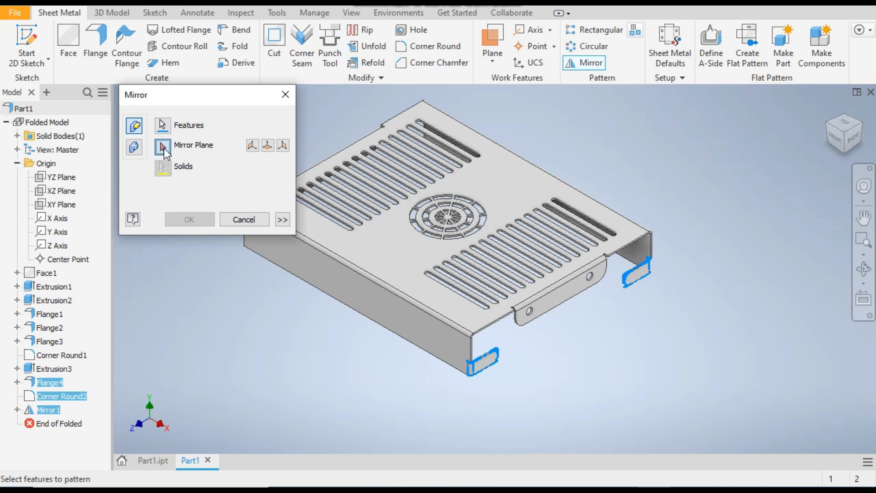
pyautogui.click(61, 177)
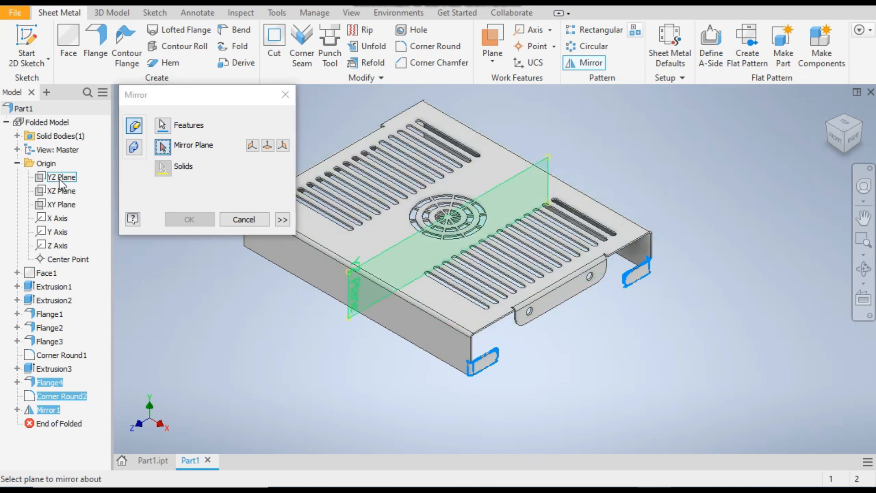
pyautogui.click(826, 122)
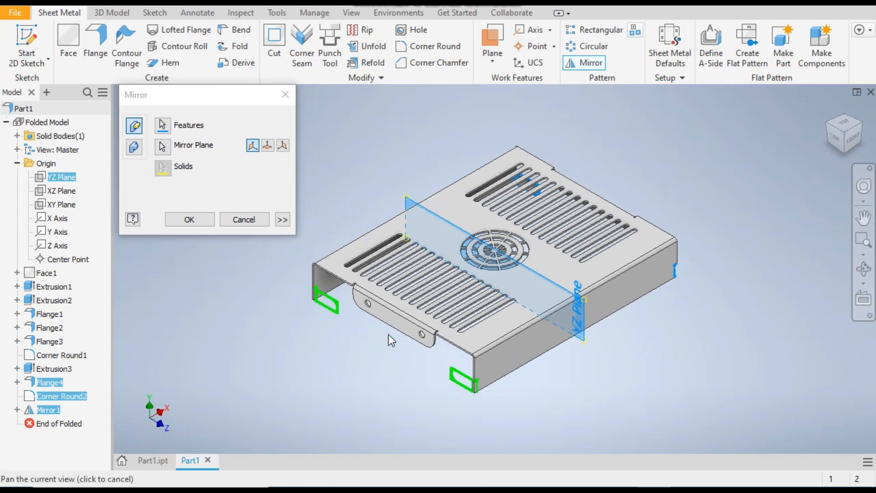
pyautogui.click(196, 225)
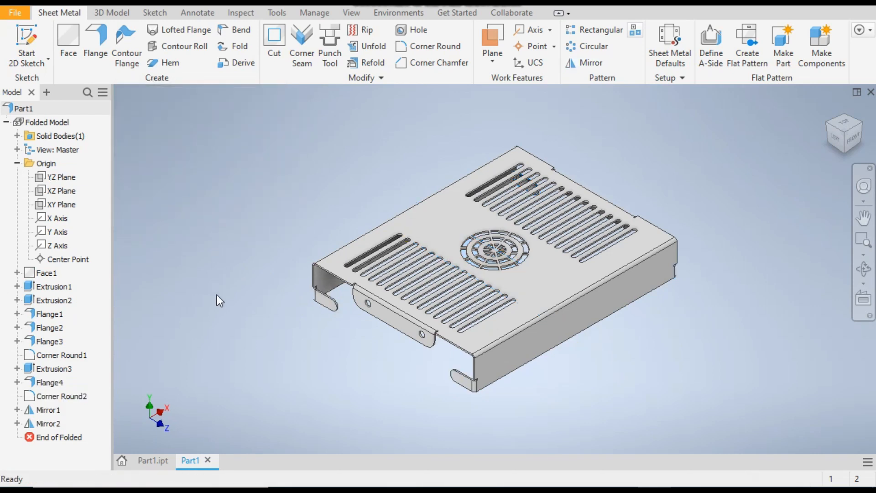
# Step: Start a sketch on the outer face of the front corner tab and draw a 5 mm circle near its rounded end
pyautogui.click(860, 124)
pyautogui.scroll(3, 535, 385)
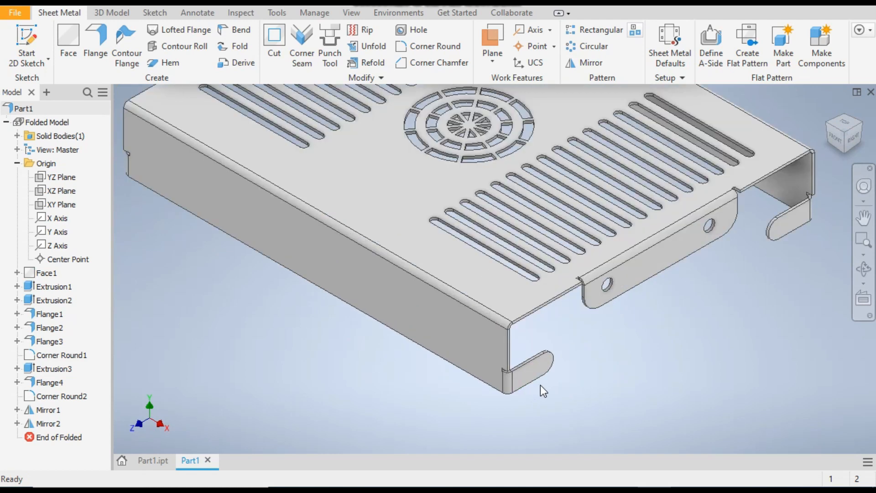
pyautogui.click(544, 368)
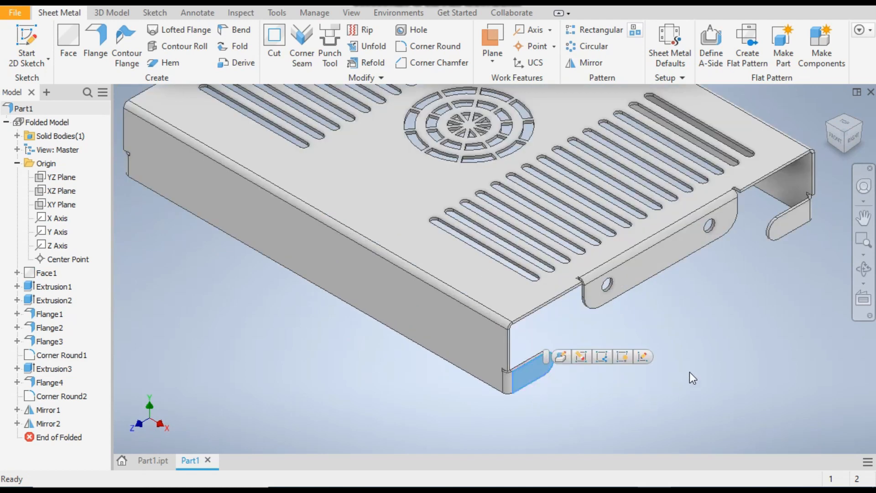
pyautogui.click(26, 39)
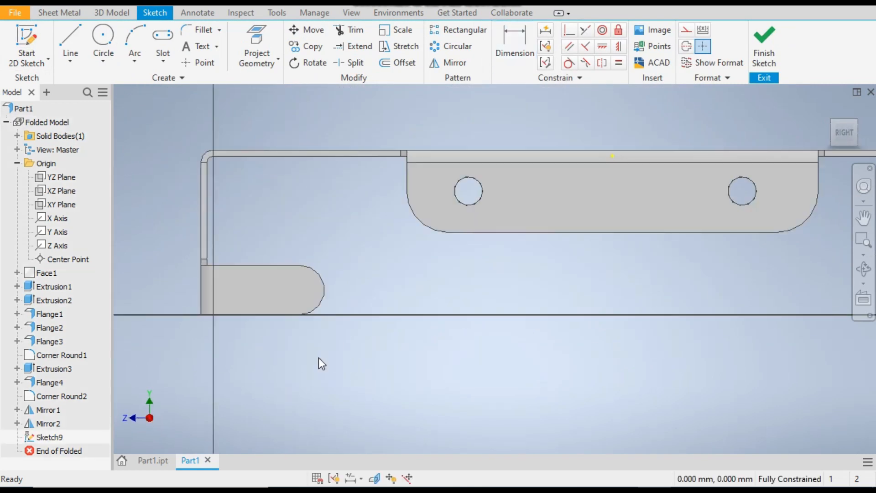
pyautogui.click(110, 35)
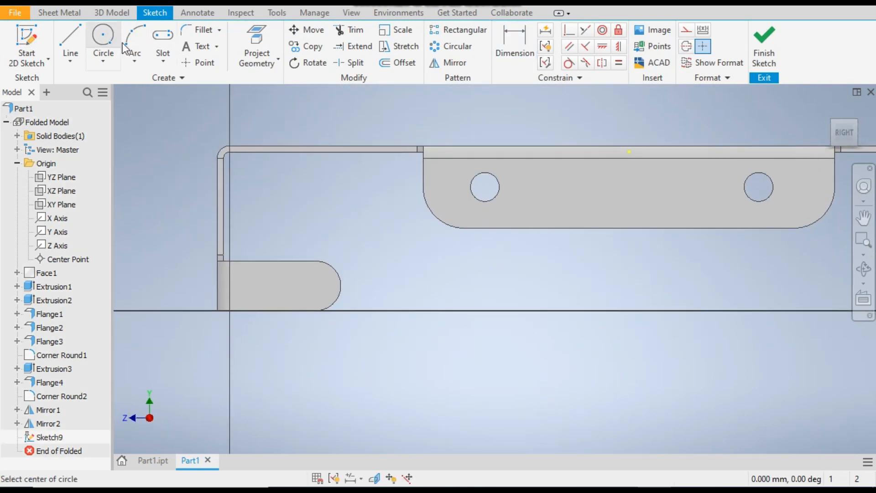
pyautogui.click(309, 284)
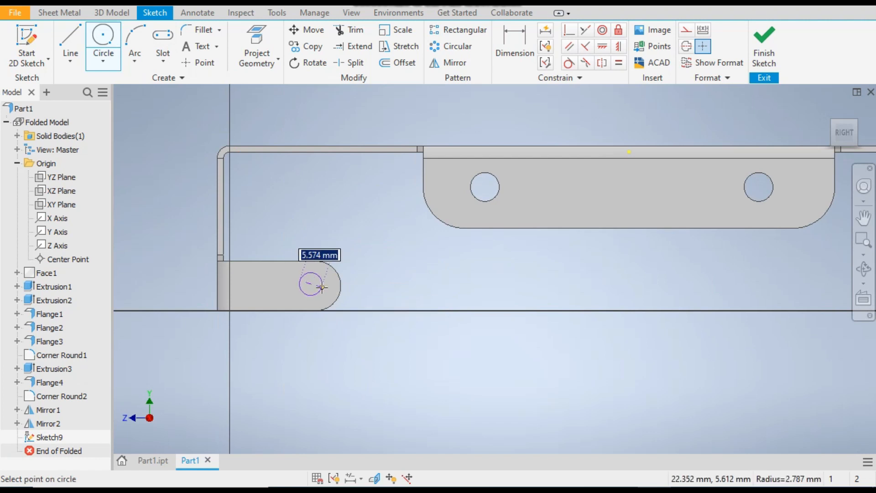
pyautogui.write('5')
pyautogui.press('Return')
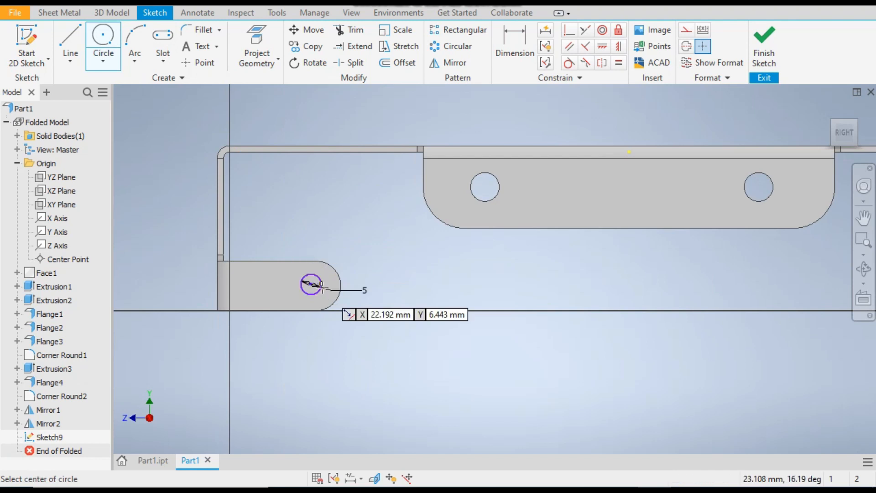
# Step: Draw a second 5 mm circle on the opposite corner tab at the same end, near its rounded tip
pyautogui.scroll(-2, 666, 283)
pyautogui.moveTo(666, 283); pyautogui.dragTo(407, 278, button='middle')
pyautogui.scroll(3, 673, 287)
pyautogui.click(547, 272)
pyautogui.write('5')
pyautogui.press('Return')
# Step: Make the first 5 mm circle concentric with the rounded end of its corner tab
pyautogui.click(514, 43)
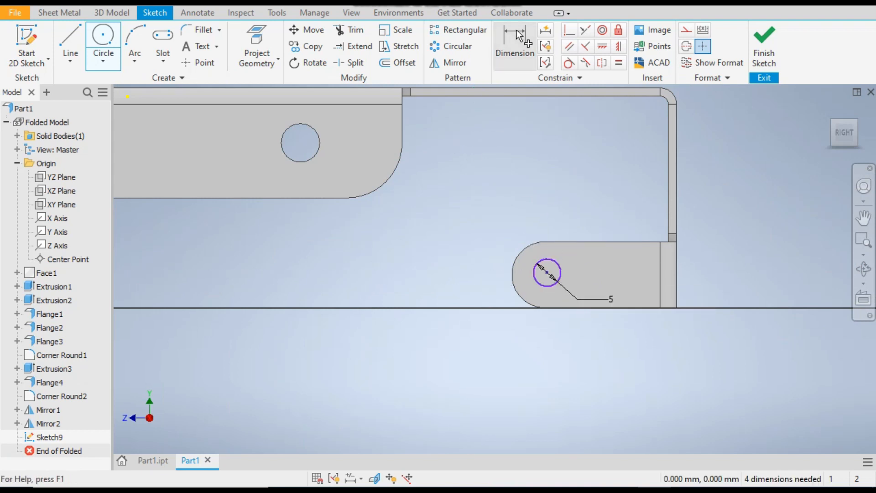
pyautogui.scroll(-4, 629, 205)
pyautogui.moveTo(593, 230); pyautogui.dragTo(715, 223, button='middle')
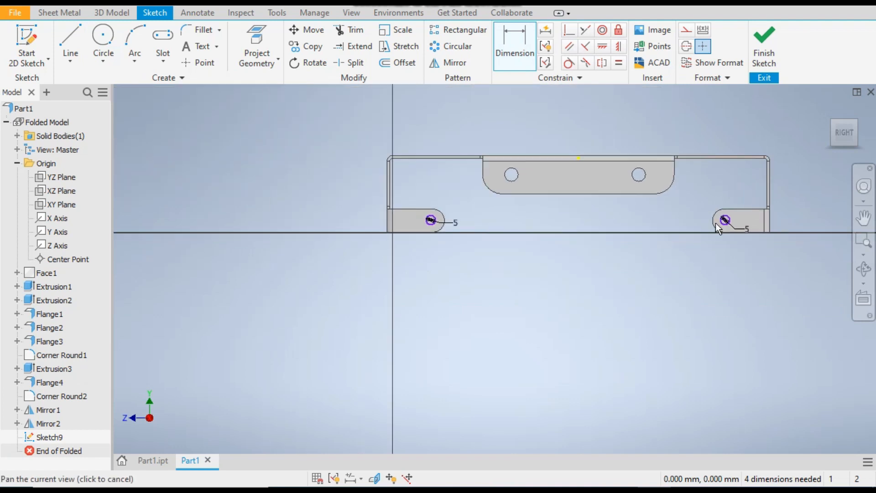
pyautogui.scroll(3, 465, 219)
pyautogui.moveTo(438, 168); pyautogui.dragTo(434, 192, button='middle')
pyautogui.click(602, 30)
pyautogui.click(422, 234)
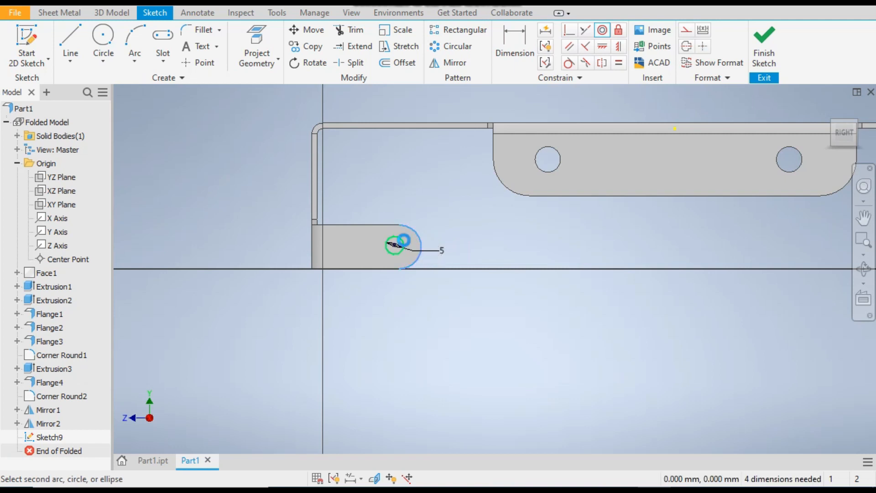
pyautogui.click(406, 247)
# Step: Make the second 5 mm circle concentric with the opposite corner tab's rounded end and finish the sketch
pyautogui.moveTo(665, 280); pyautogui.dragTo(322, 267, button='middle')
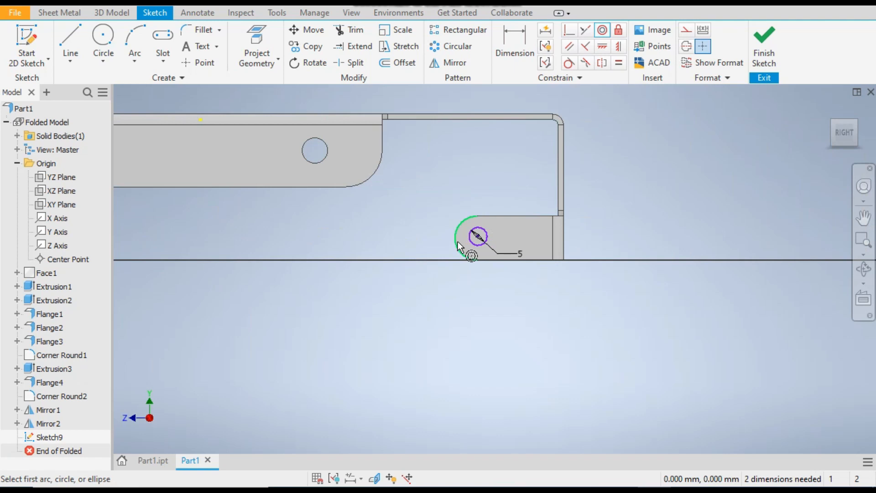
pyautogui.click(458, 248)
pyautogui.click(476, 236)
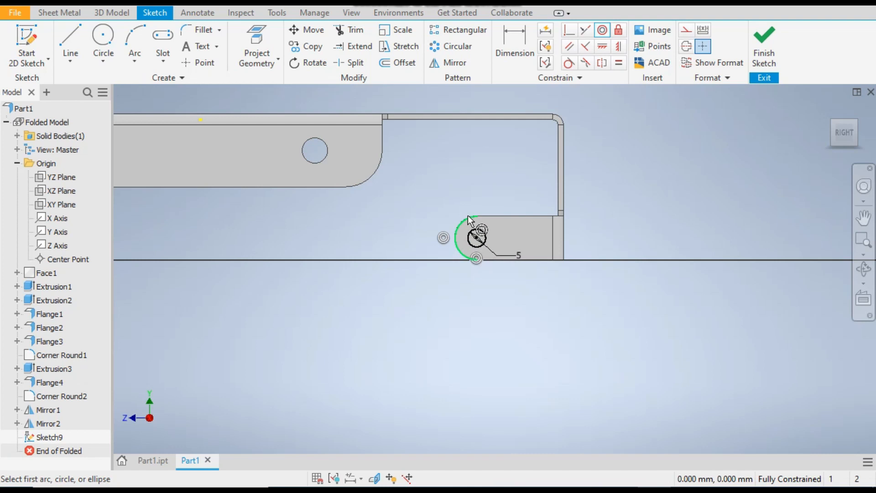
pyautogui.scroll(2, 519, 278)
pyautogui.moveTo(519, 278); pyautogui.dragTo(670, 274, button='middle')
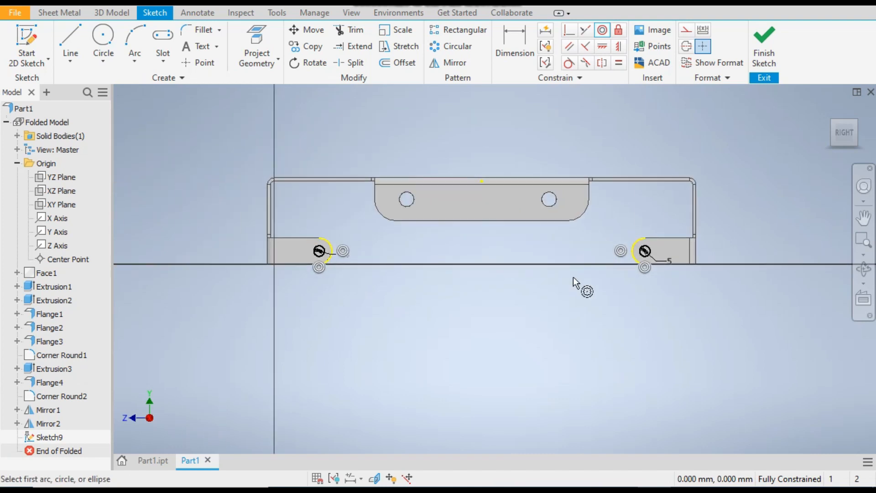
pyautogui.click(763, 46)
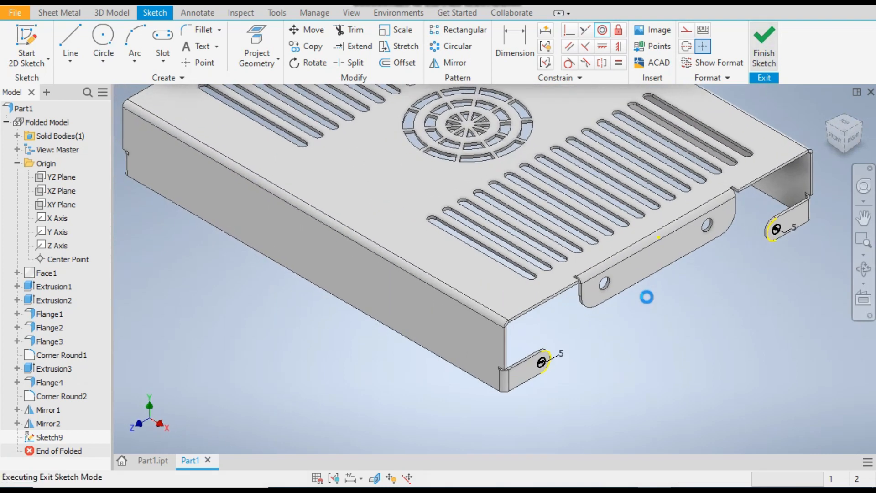
# Step: Extrude both 5 mm circles as a cut through all, directed into the part so it pierces the corner tabs at both short ends
pyautogui.click(117, 15)
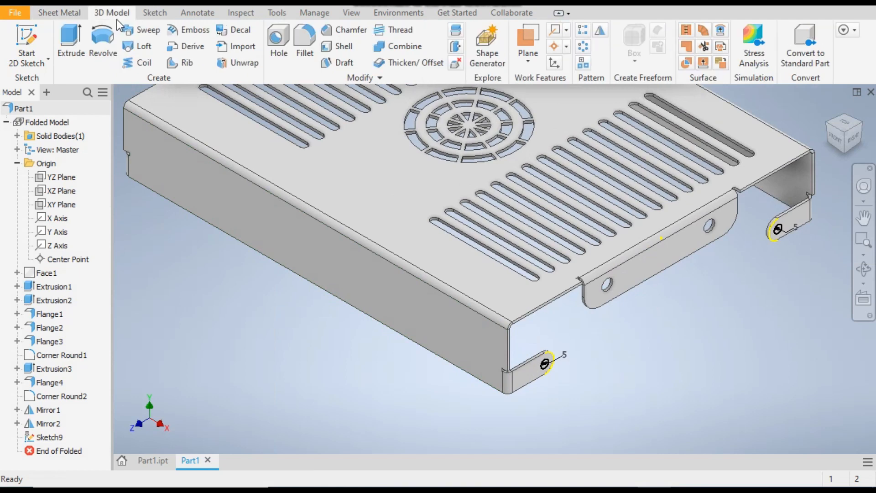
pyautogui.click(70, 40)
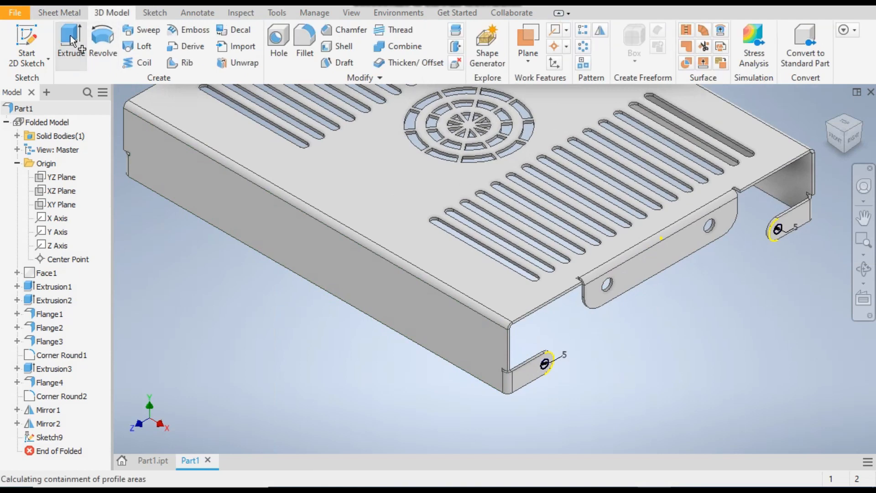
pyautogui.scroll(2, 643, 369)
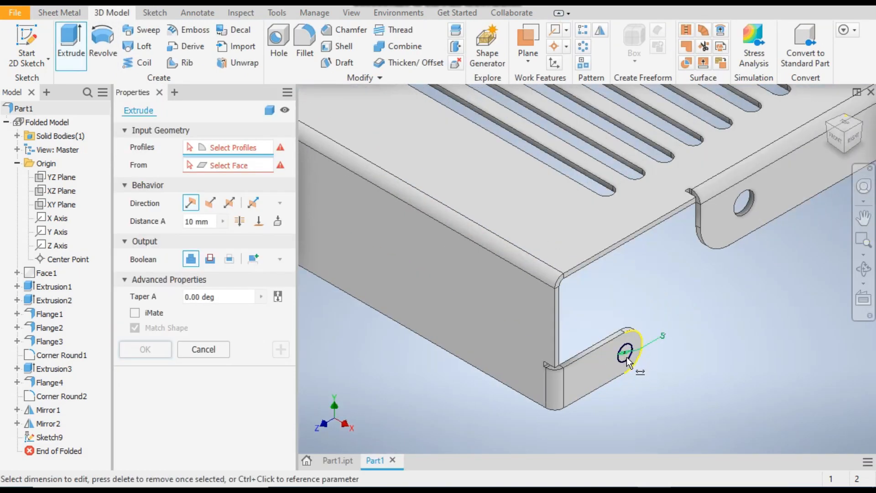
pyautogui.scroll(5, 625, 363)
pyautogui.click(615, 357)
pyautogui.scroll(-6, 472, 302)
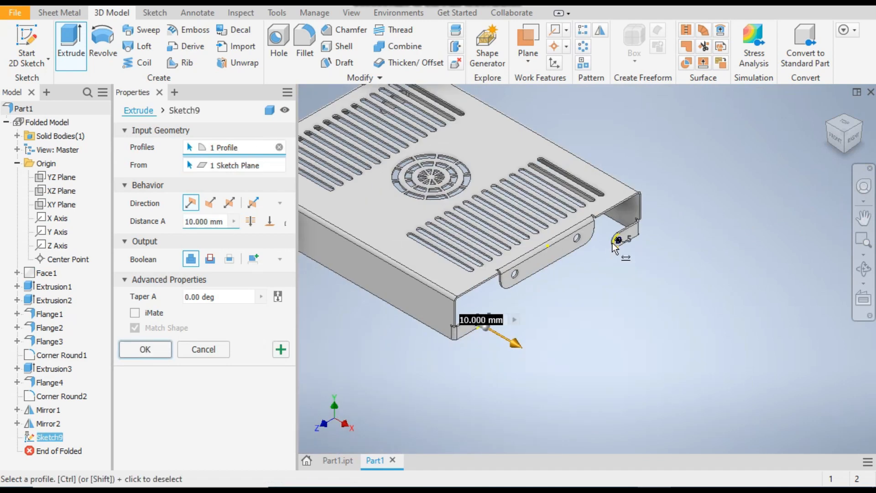
pyautogui.scroll(5, 612, 244)
pyautogui.click(642, 230)
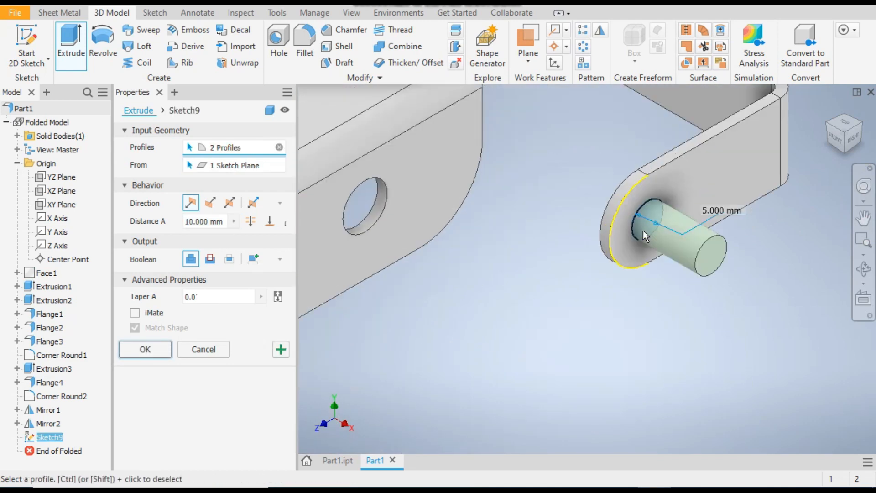
pyautogui.scroll(-3, 669, 209)
pyautogui.scroll(-3, 759, 301)
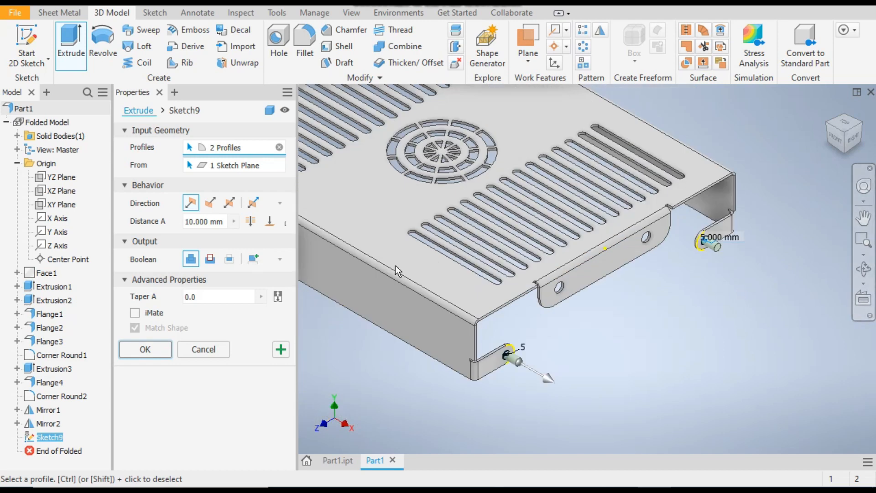
pyautogui.click(211, 260)
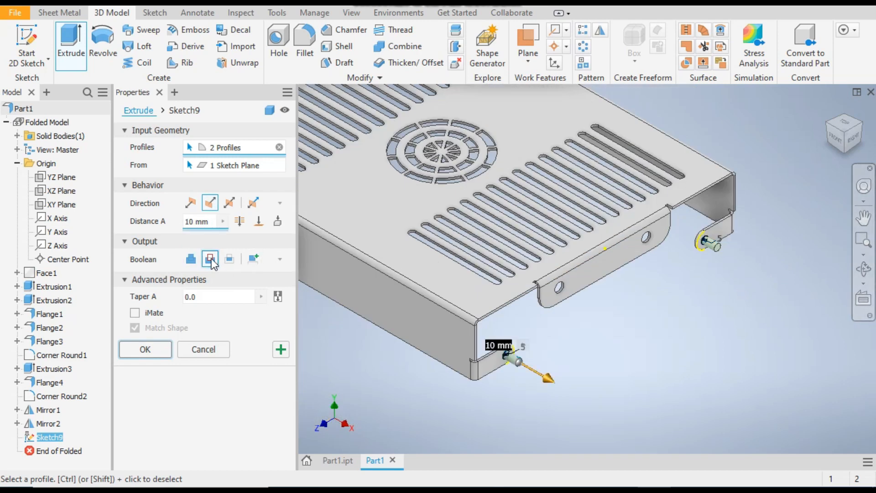
pyautogui.click(239, 222)
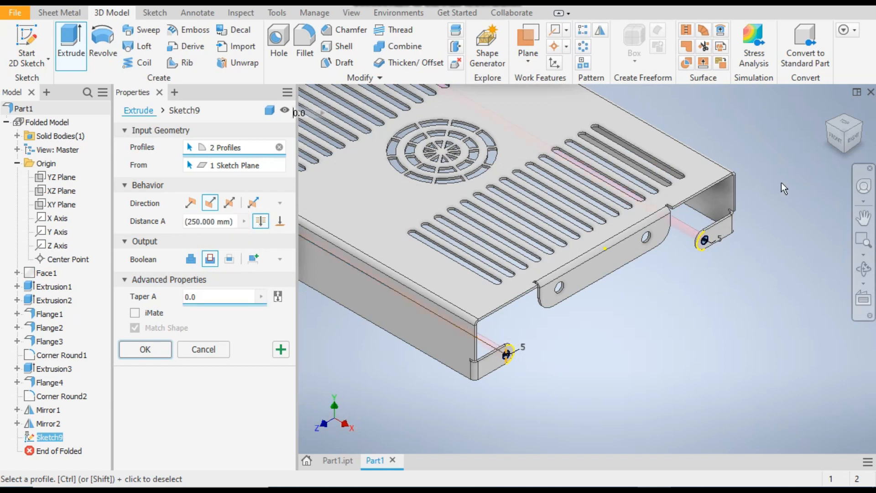
pyautogui.click(828, 130)
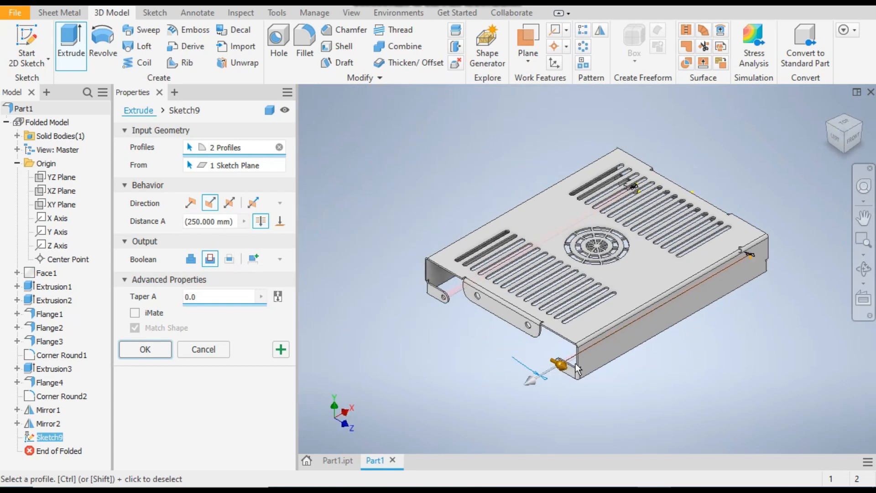
pyautogui.scroll(5, 626, 373)
pyautogui.scroll(-5, 626, 373)
pyautogui.click(154, 352)
pyautogui.click(863, 130)
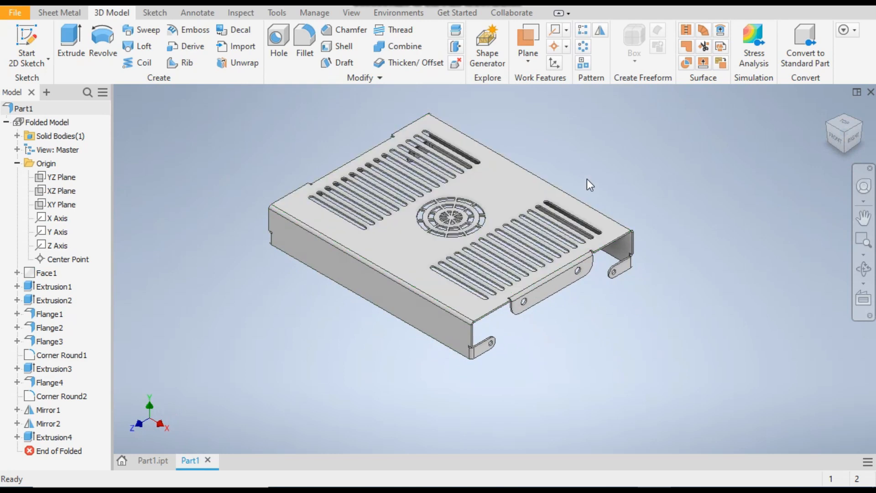
# Step: Compare the cover with the reference model in Part1.ipt and return to the new part
pyautogui.click(166, 454)
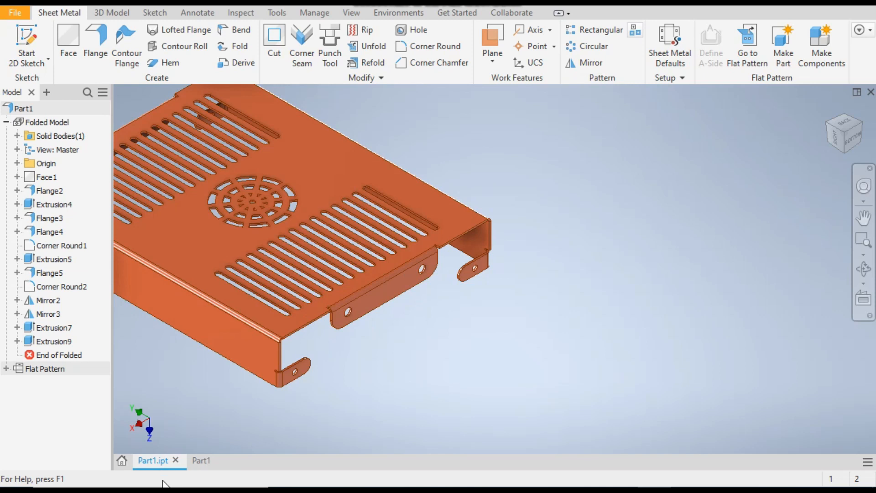
pyautogui.click(199, 460)
pyautogui.moveTo(617, 310); pyautogui.dragTo(574, 313, button='middle')
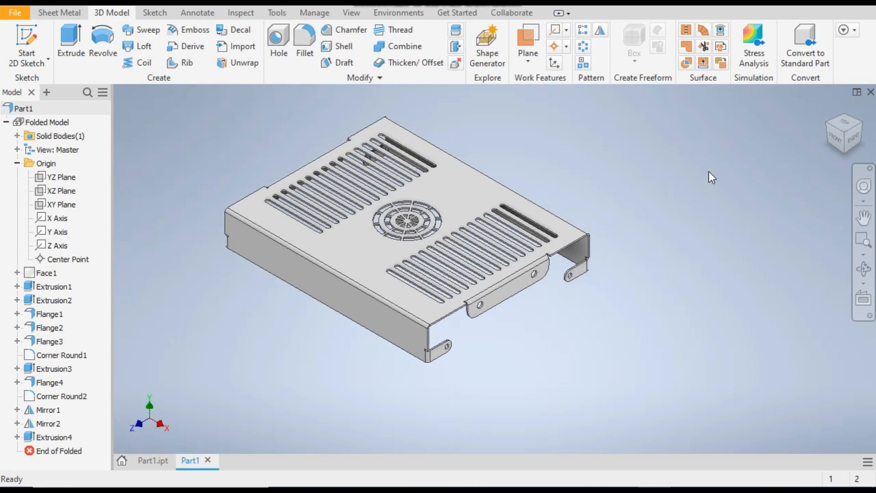
# Step: Create the flat pattern of the sheet metal cover and return to the folded part
pyautogui.click(56, 12)
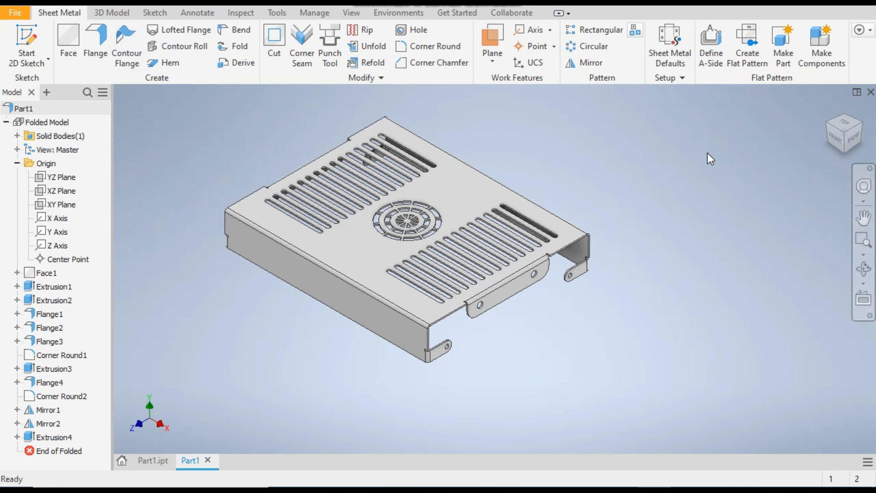
pyautogui.click(755, 49)
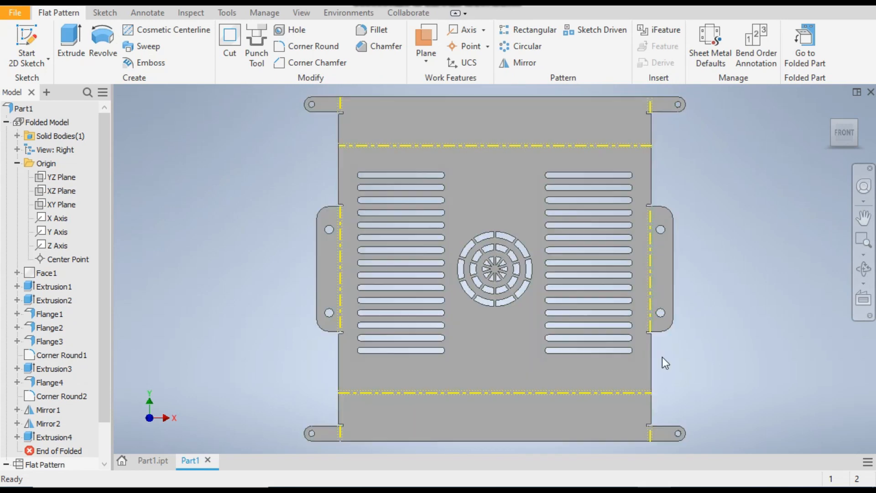
pyautogui.click(801, 42)
pyautogui.moveTo(496, 214); pyautogui.dragTo(569, 242, button='middle')
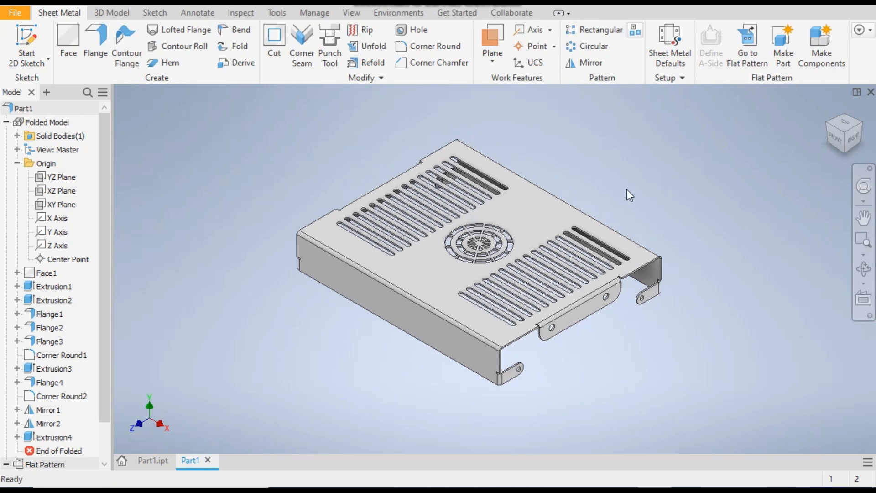